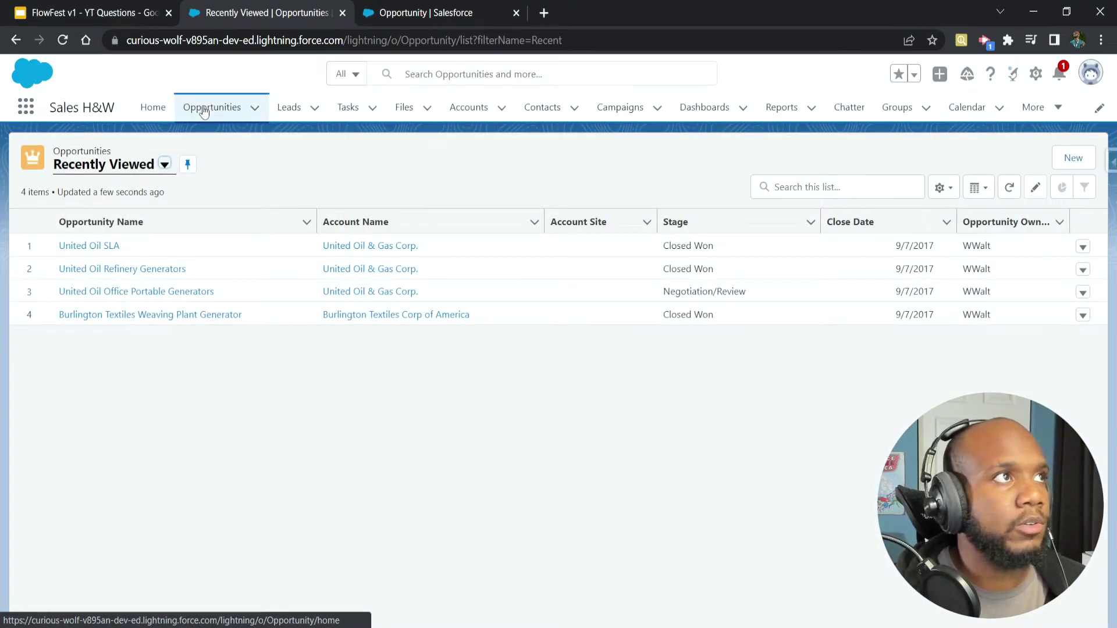
Show All Opportunities sorted by Amount ascending and pick out the $0.00 Closed Won opportunity
click(113, 167)
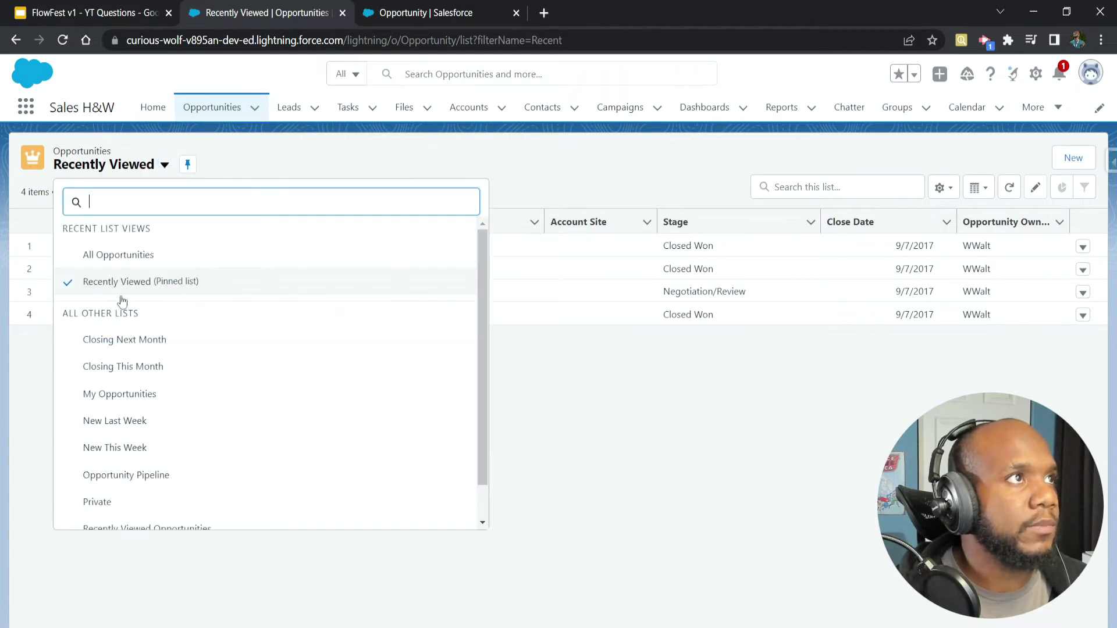
click(111, 258)
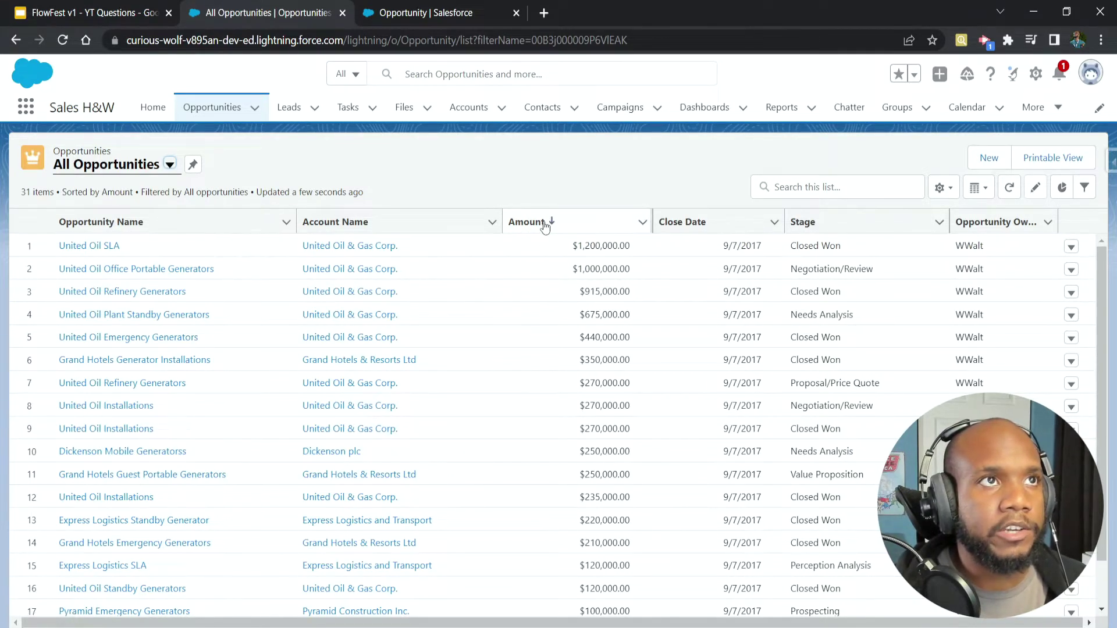
click(546, 224)
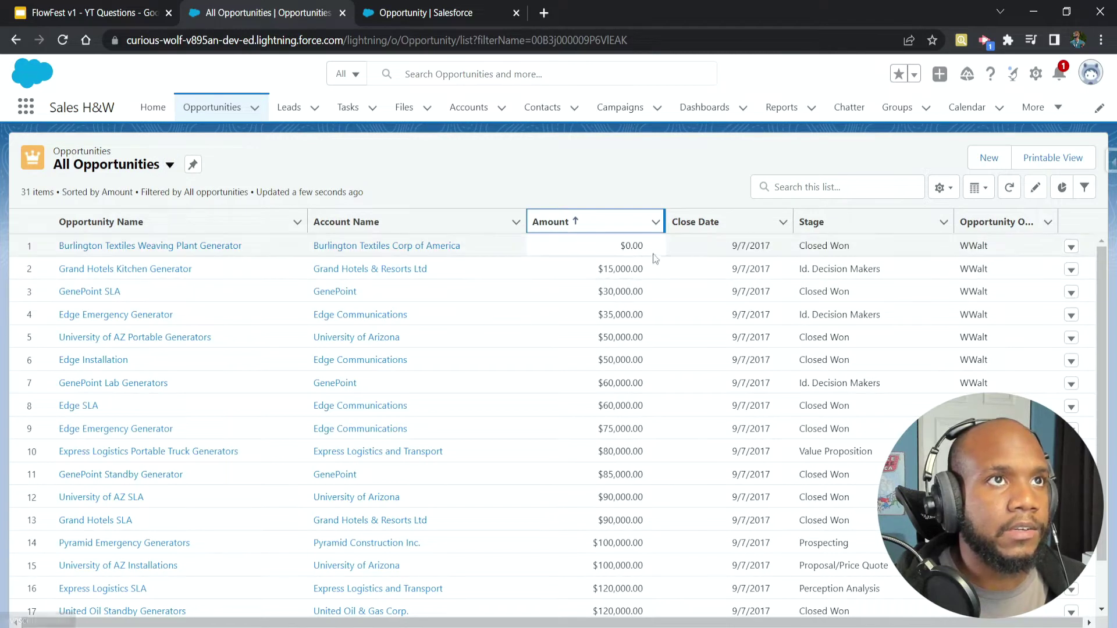
drag(655, 257, 106, 249)
click(250, 273)
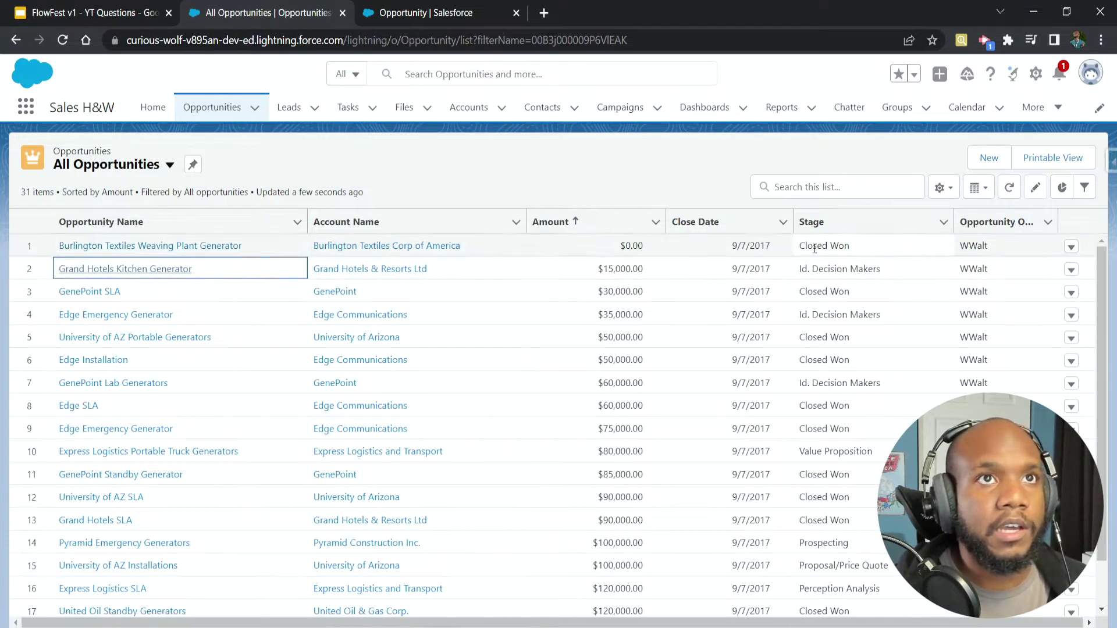
drag(804, 247, 860, 254)
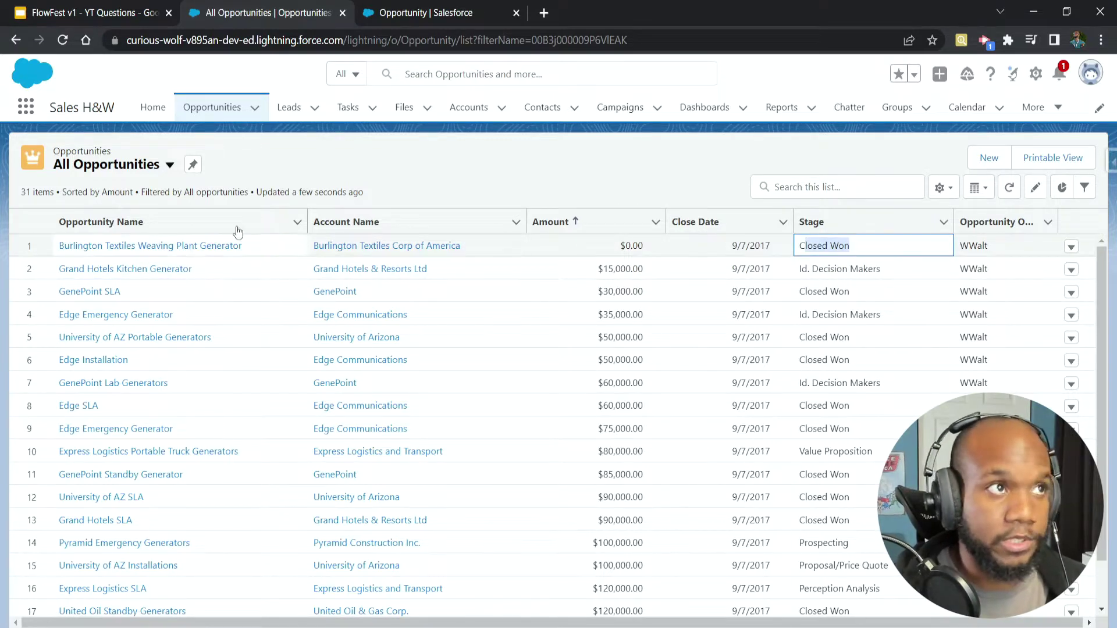
Open the Burlington Textiles Weaving Plant Generator opportunity and view its Activity timeline
click(164, 246)
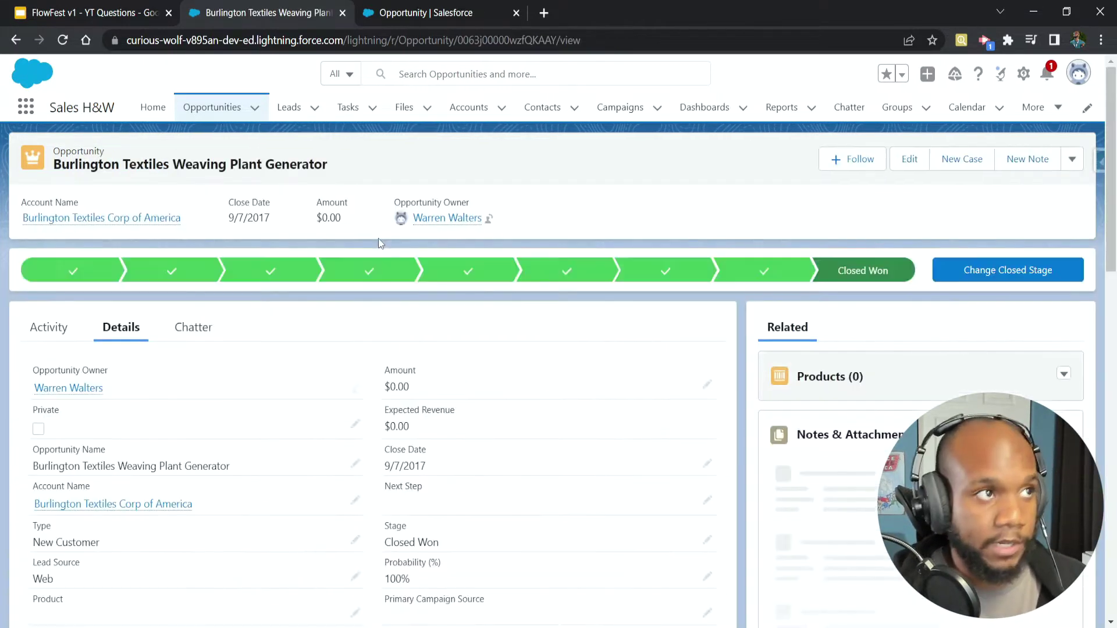
scroll(439, 326, down, 1)
scroll(435, 330, up, 1)
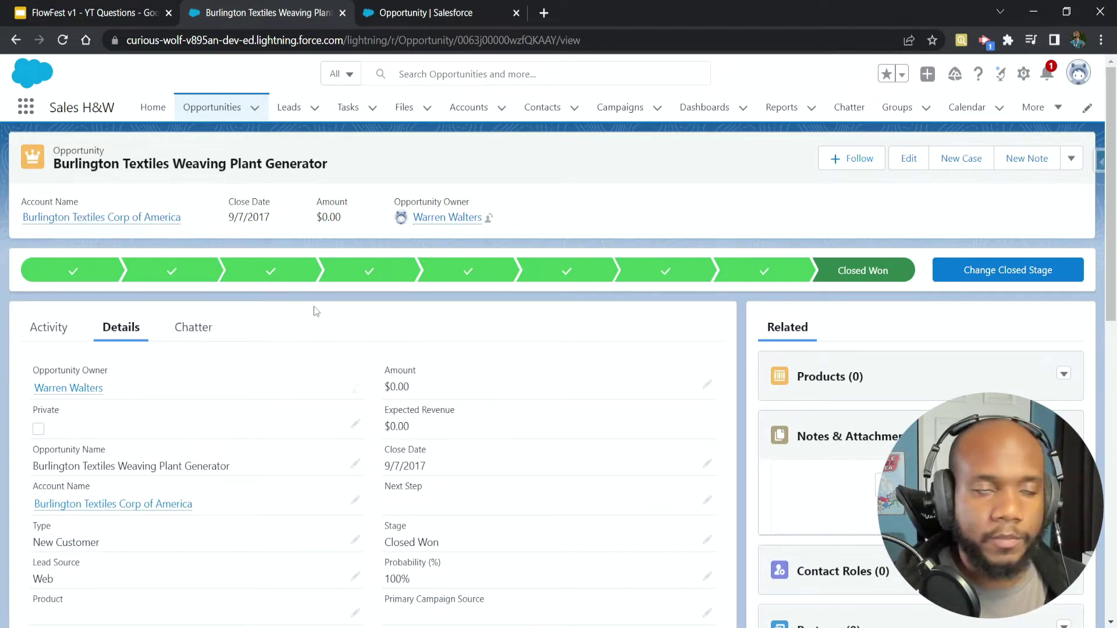
click(63, 337)
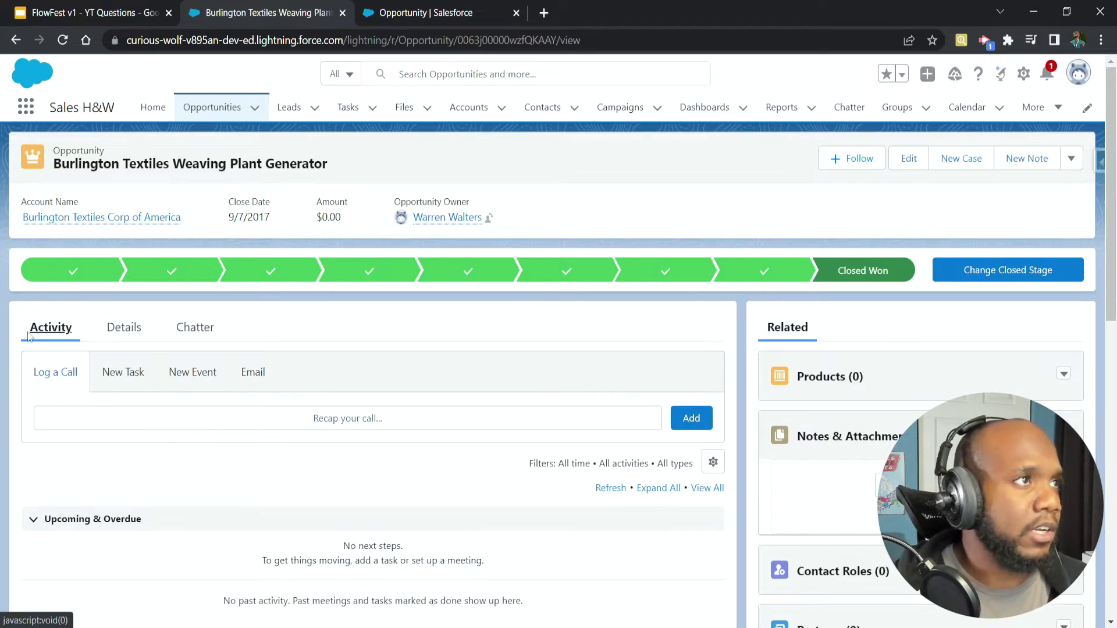
Start a new task on the opportunity with subject 'Follow Up'
click(123, 373)
scroll(285, 409, down, 1)
scroll(285, 409, down, 2)
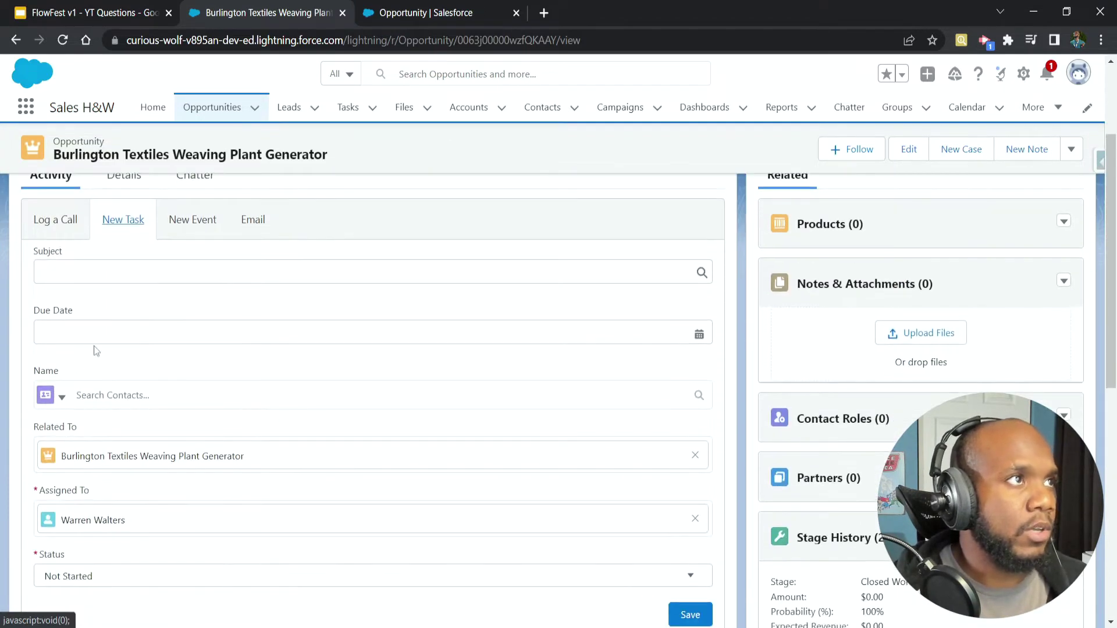
click(79, 268)
text(Follow Up)
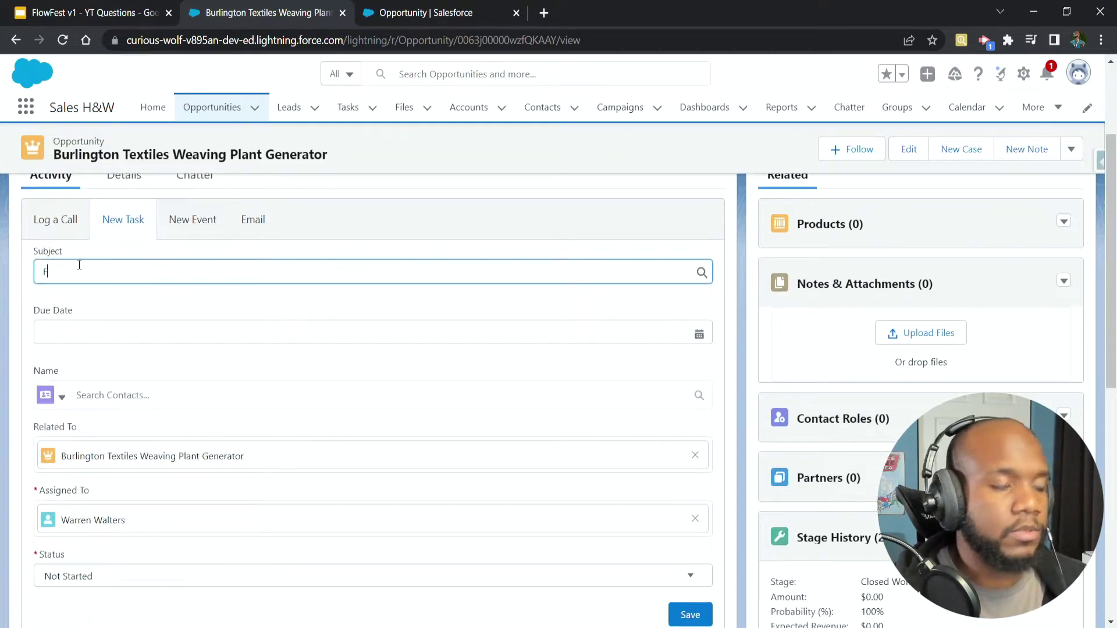
Set the task's due date to April 27, 2022
click(123, 329)
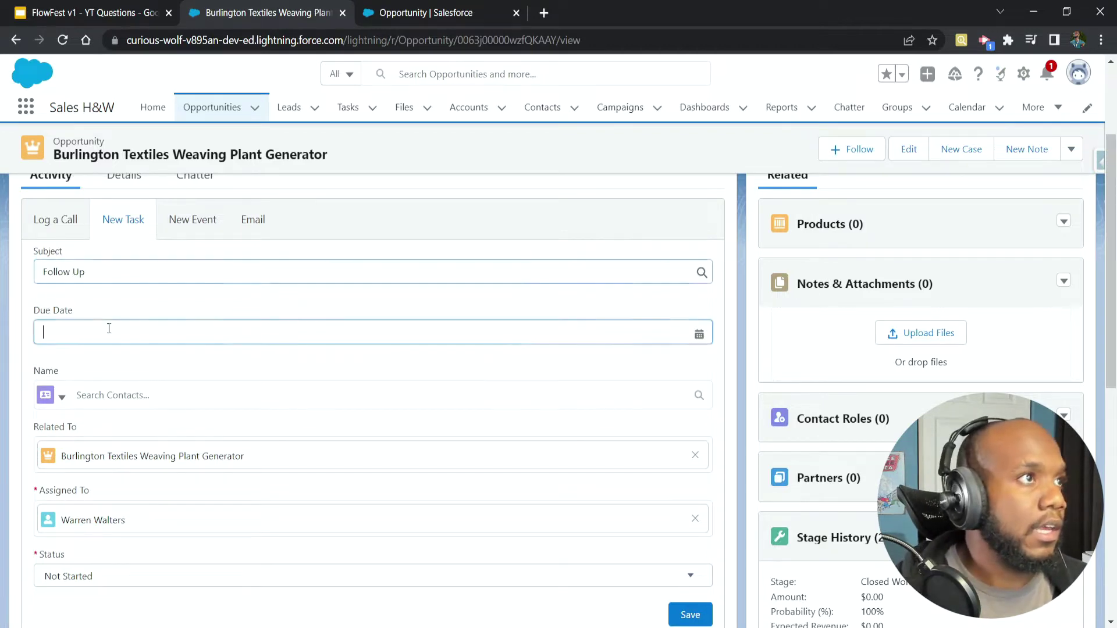
scroll(644, 541, down, 1)
click(609, 529)
click(116, 256)
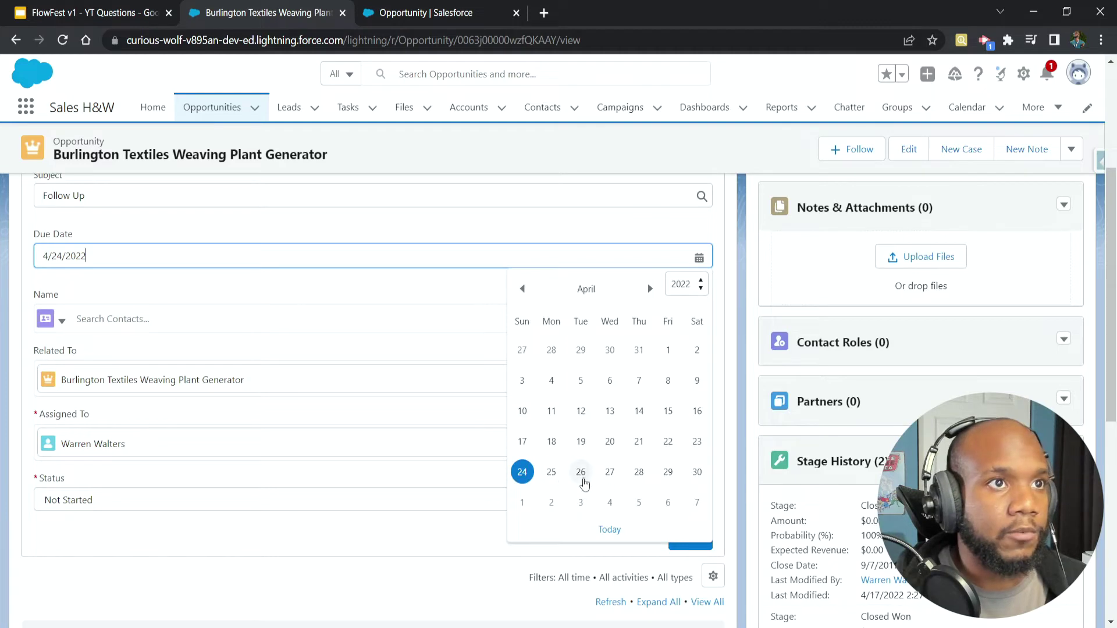
click(610, 472)
scroll(32, 182, down, 1)
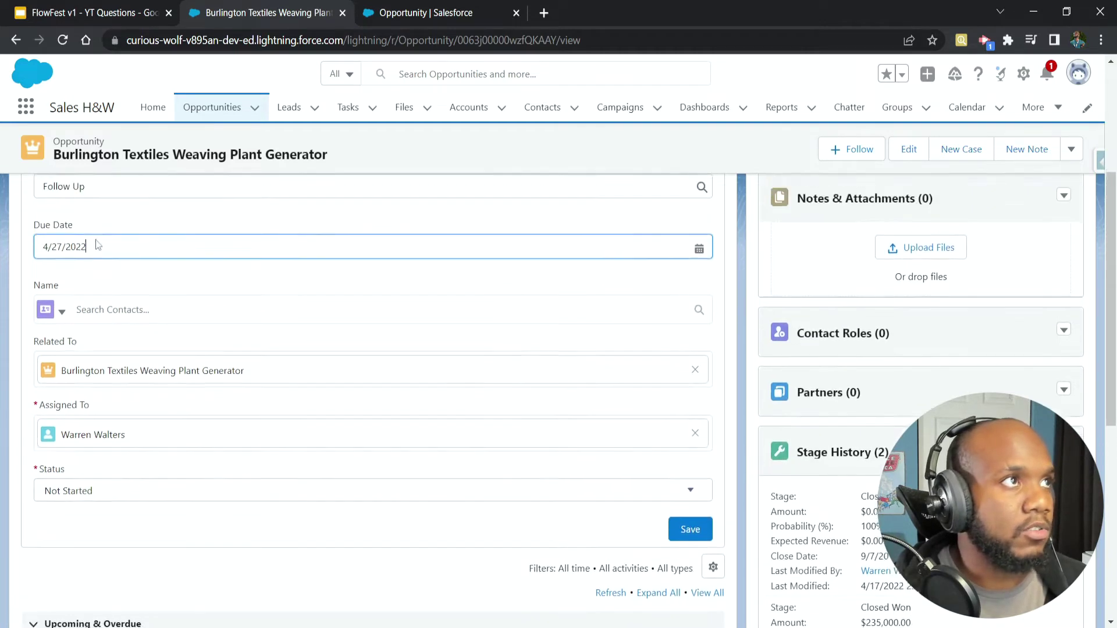
scroll(97, 244, down, 2)
scroll(100, 256, up, 1)
Confirm the task is related to the opportunity and save the Follow Up task
triple_click(104, 278)
click(104, 278)
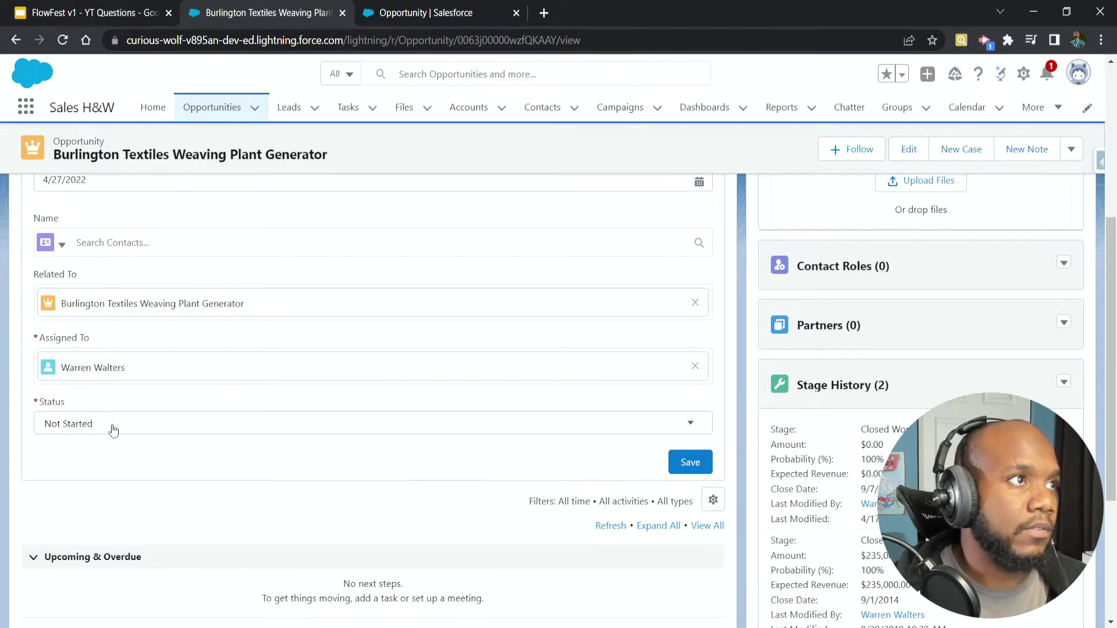
scroll(219, 468, up, 2)
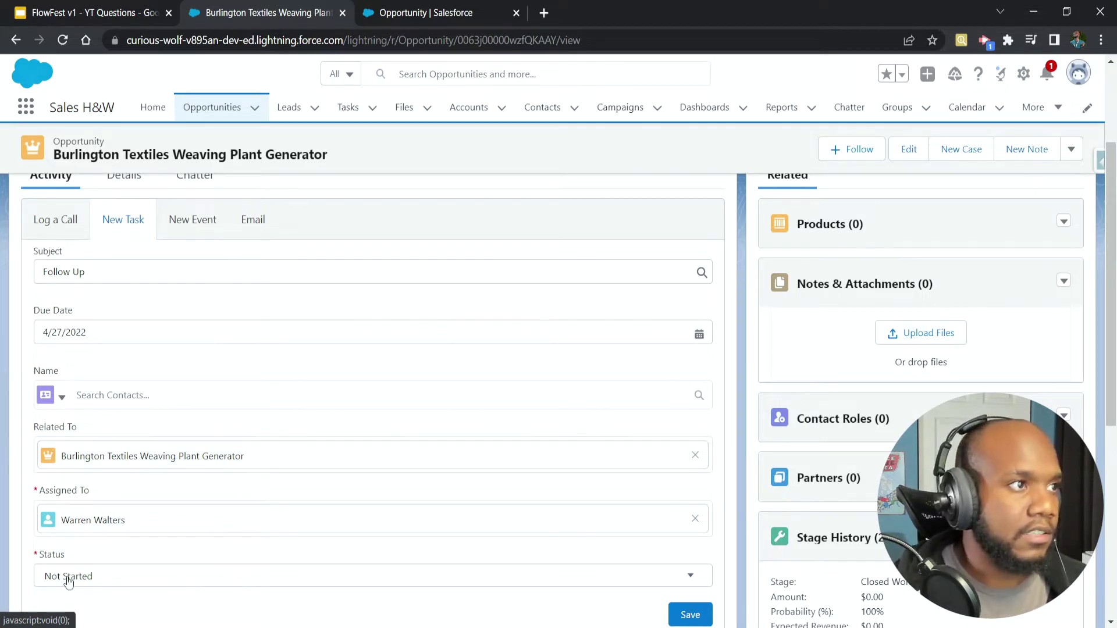
scroll(195, 528, up, 2)
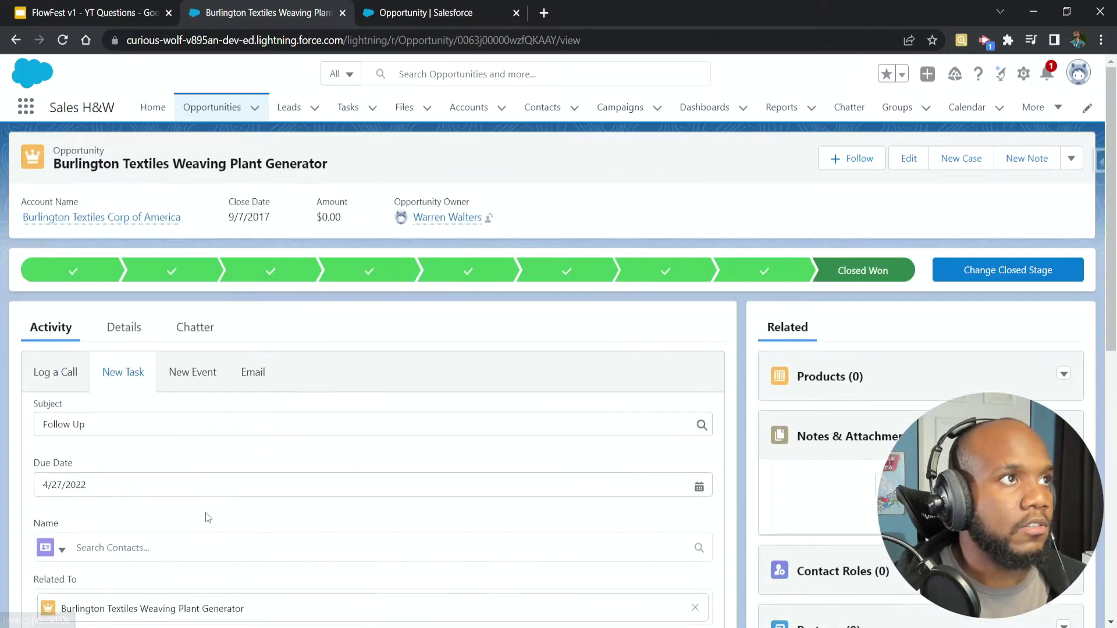
scroll(207, 516, down, 4)
click(699, 549)
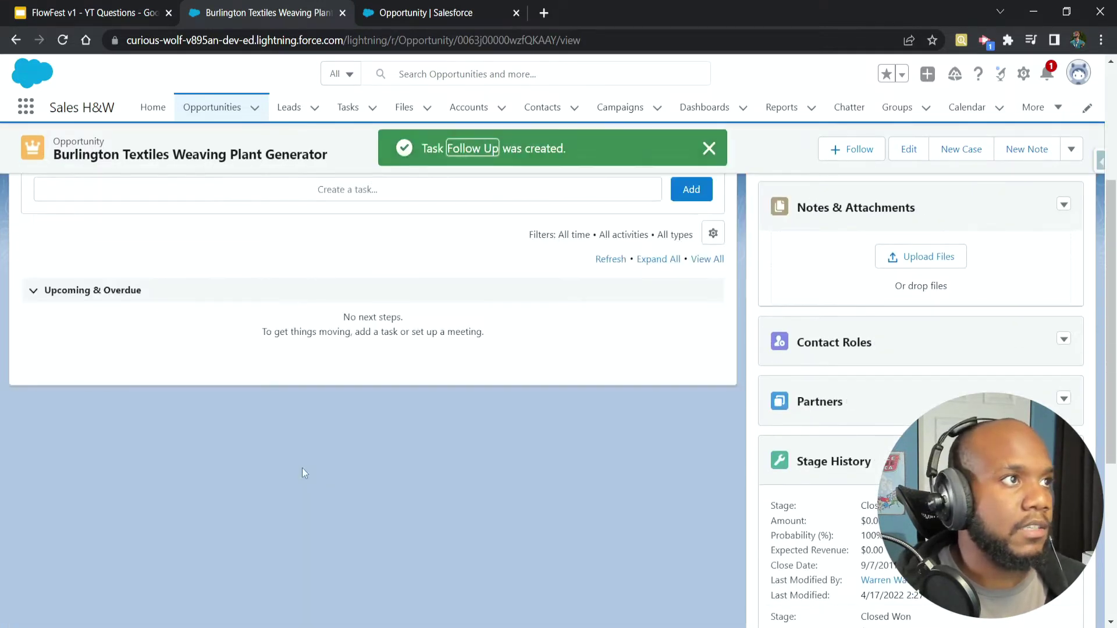
Open Salesforce Setup in a new tab from the gear menu
scroll(175, 523, up, 4)
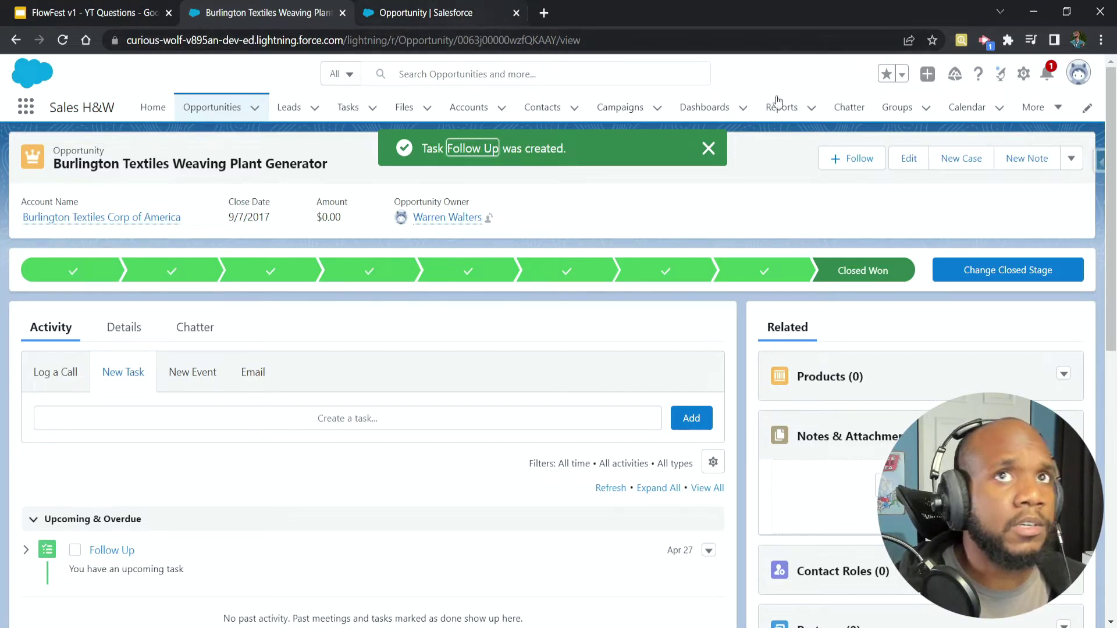
click(1023, 74)
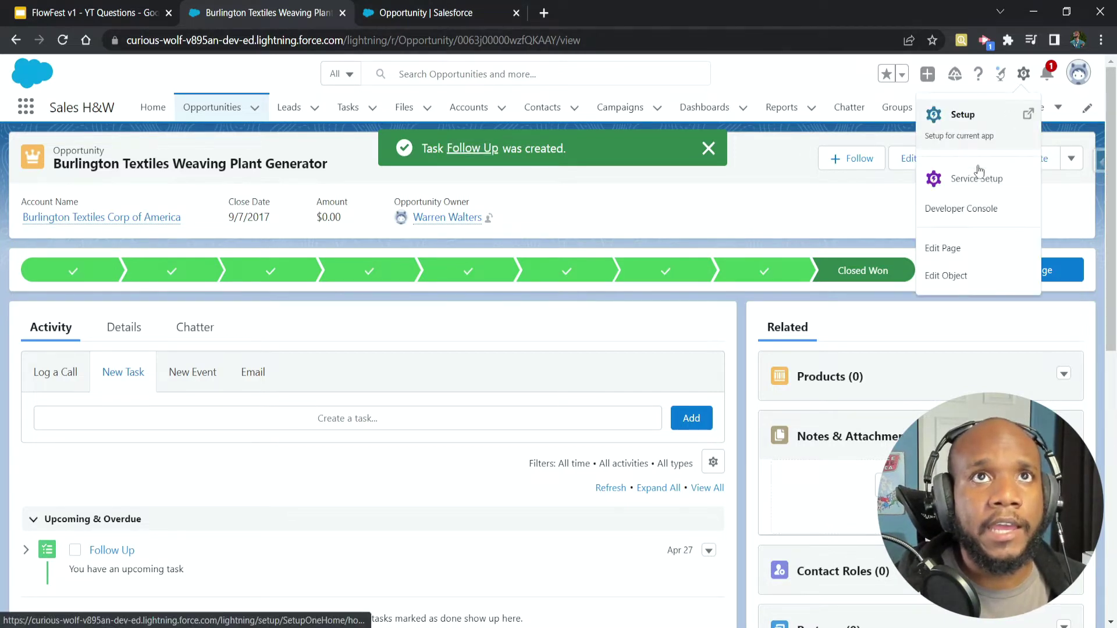
click(960, 125)
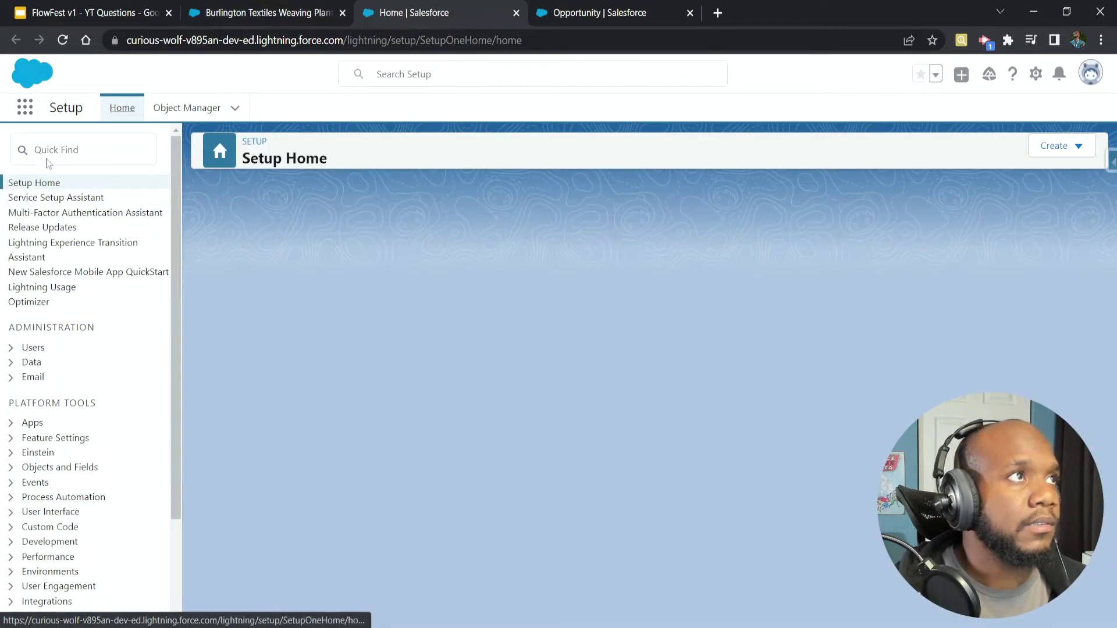
Find the Flows page through Quick Find 'flow' and start a new flow
click(48, 152)
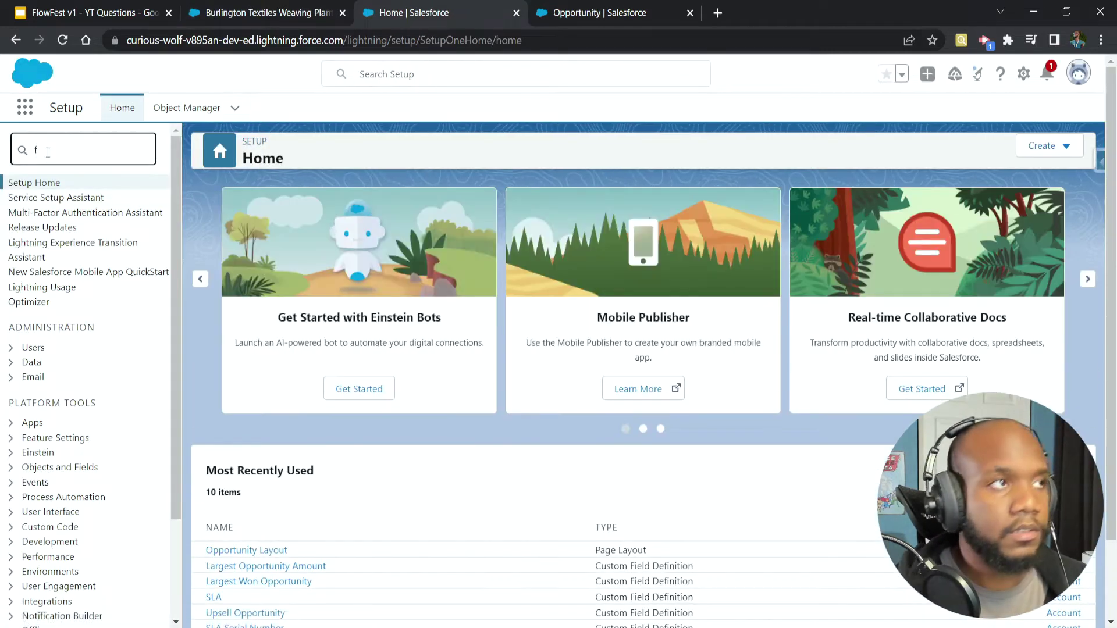
text(folow)
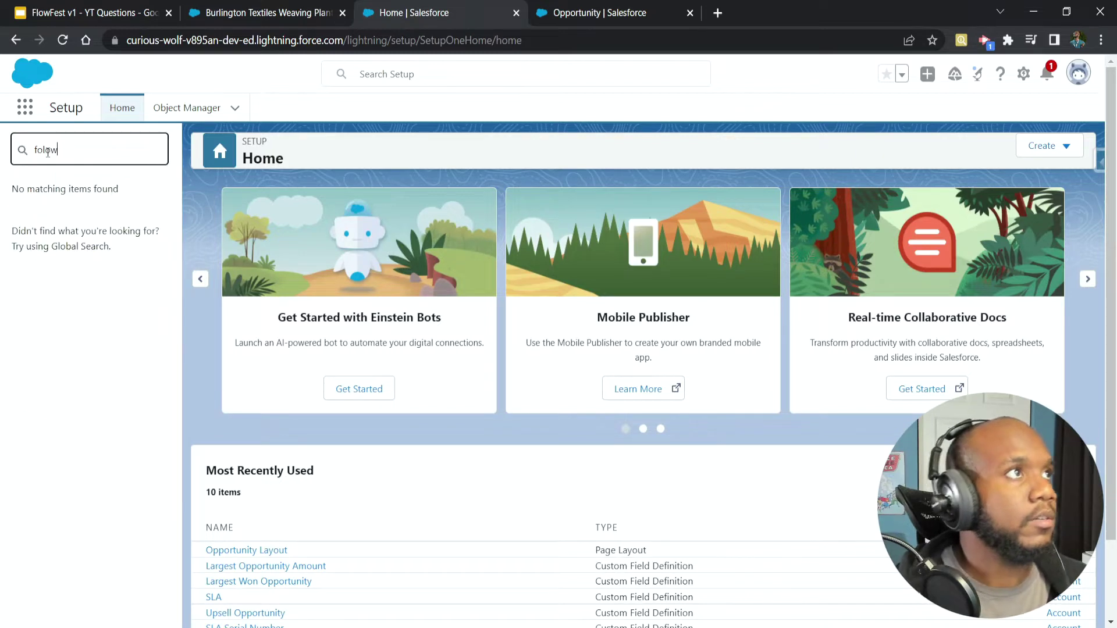
double_click(47, 152)
text(flow)
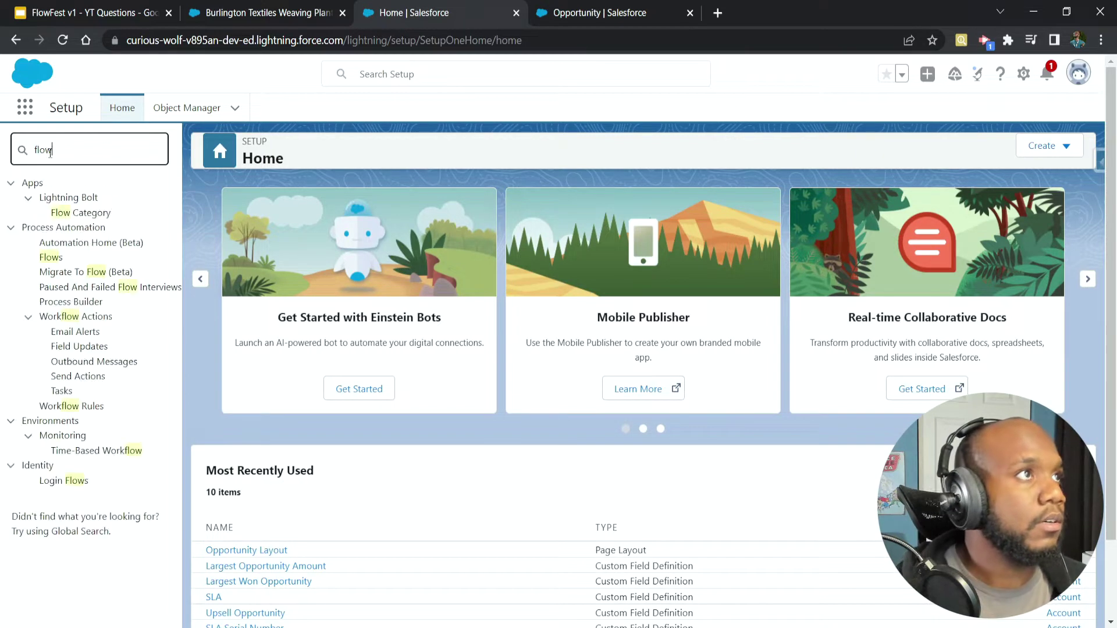
key(Return)
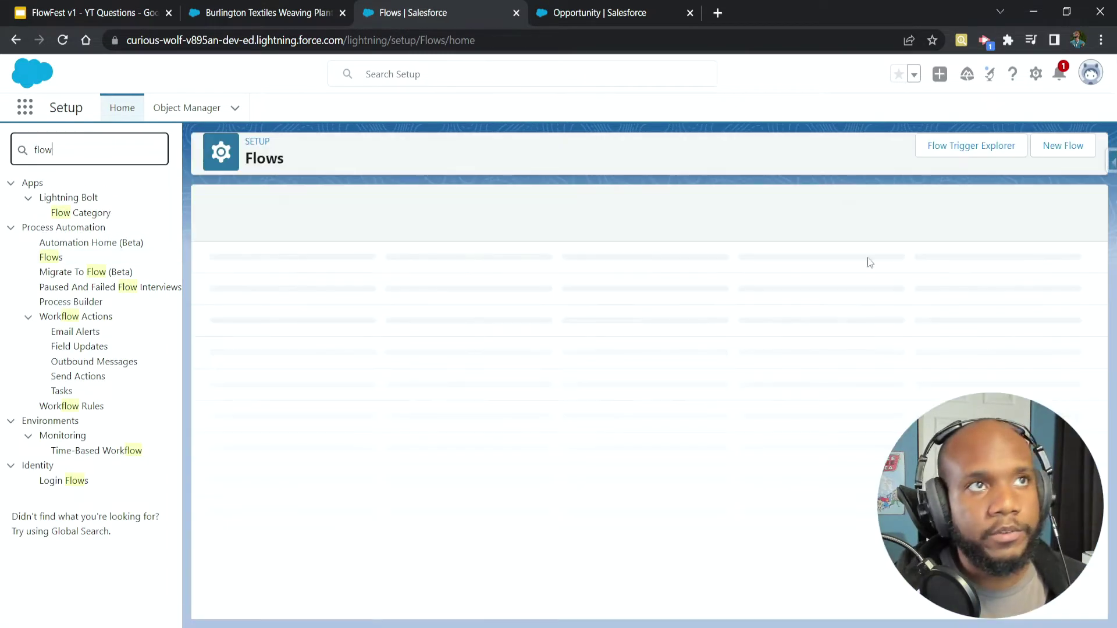
click(1048, 149)
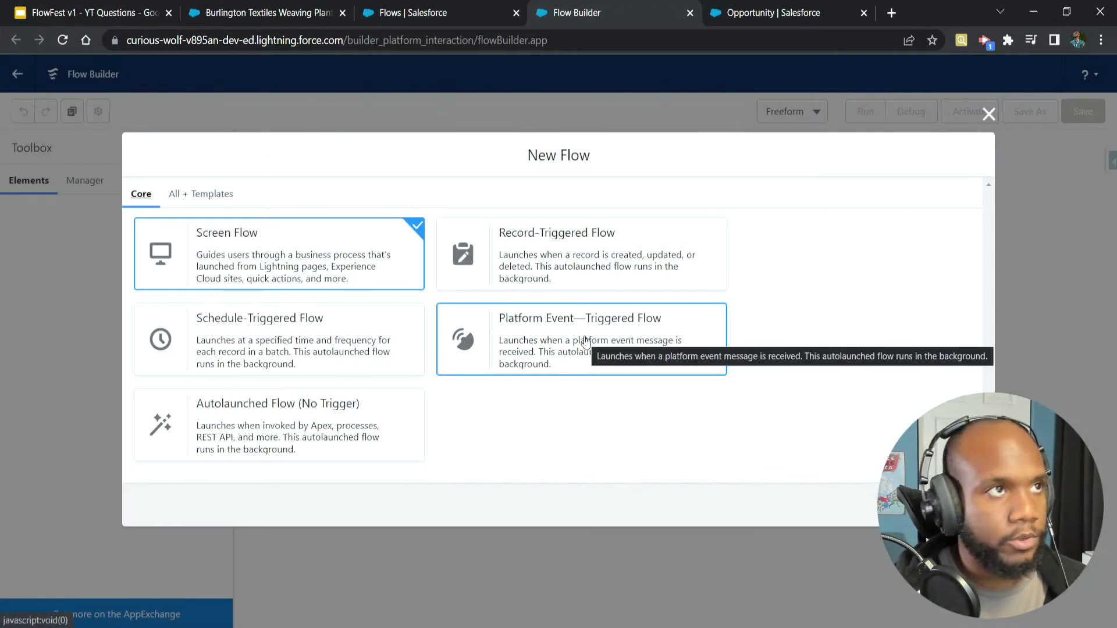
Create a blank Autolaunched Flow (No Trigger)
double_click(294, 428)
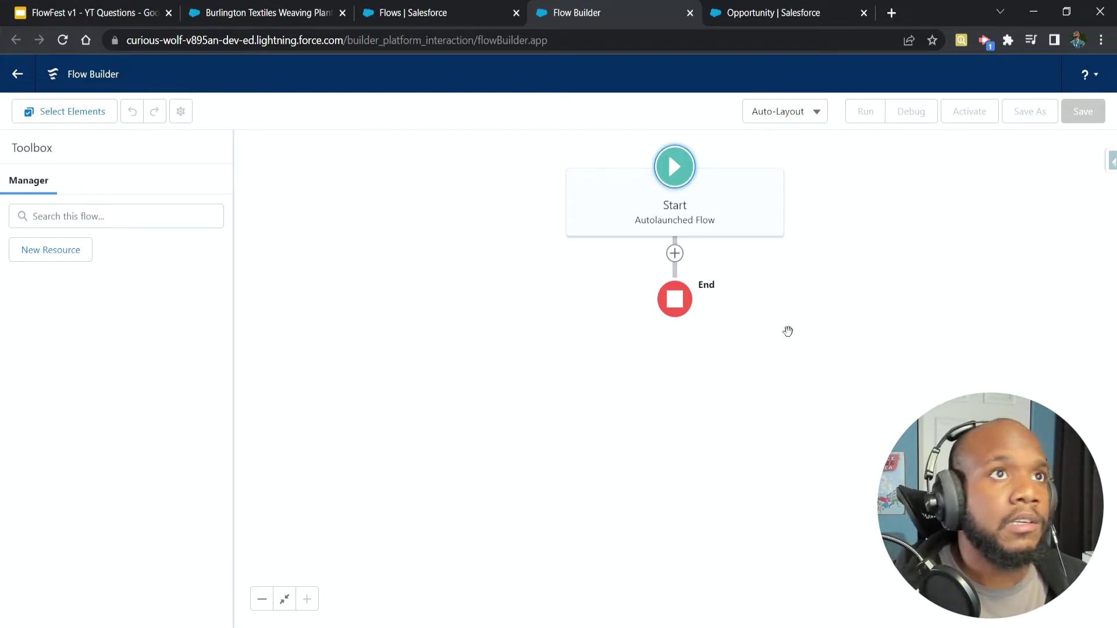
Add a Get Records element labelled 'Get Opportunity - Lowest Amount'
click(674, 253)
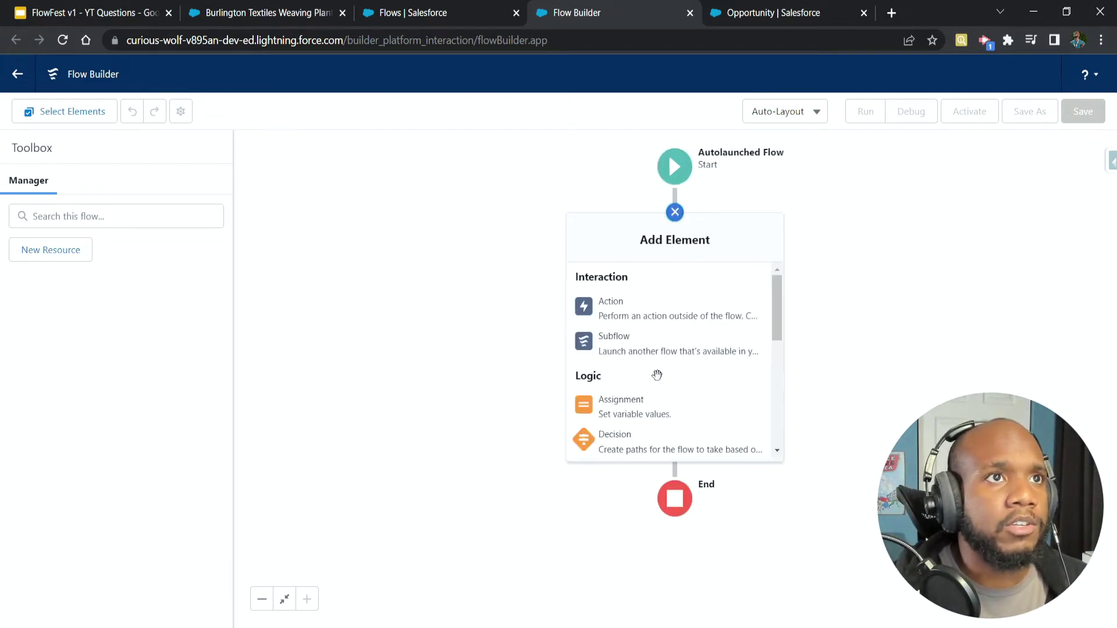
scroll(653, 372, down, 5)
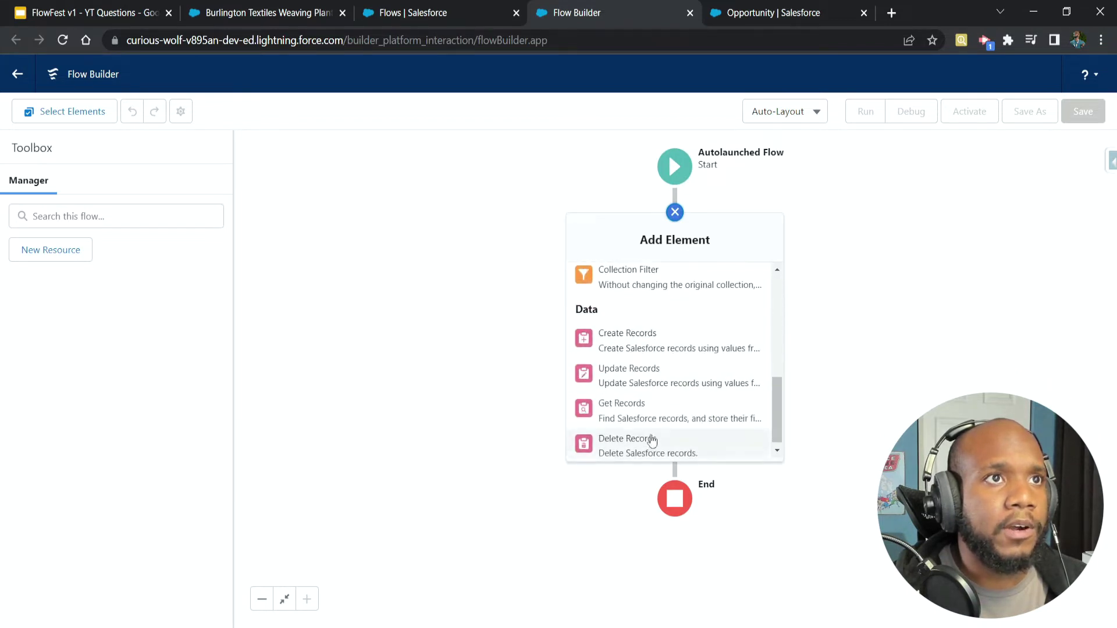
click(658, 420)
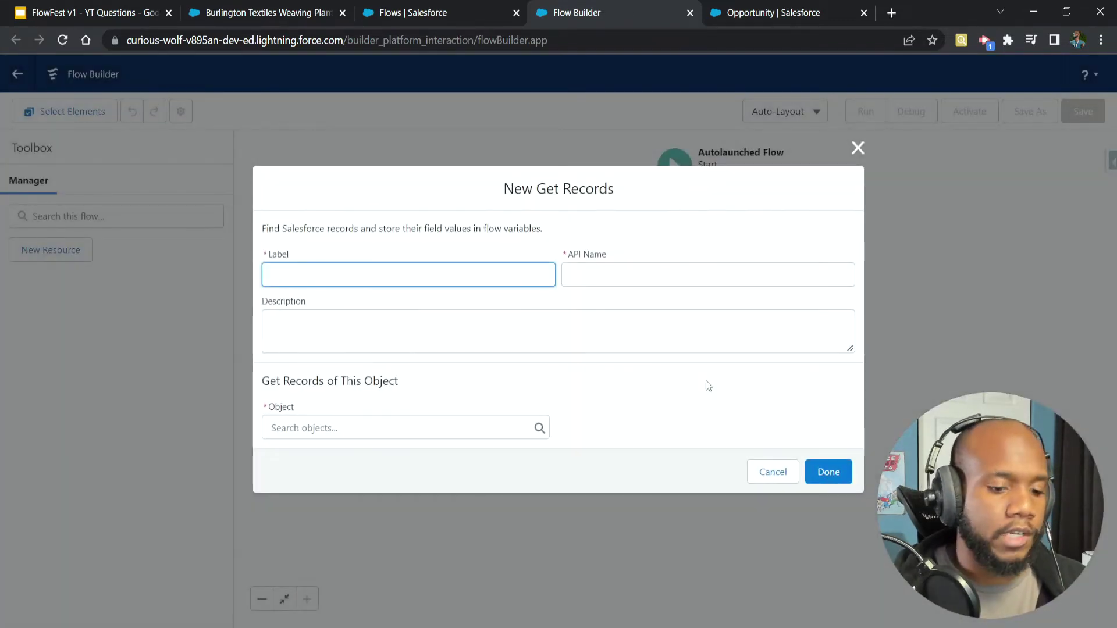
text(Get)
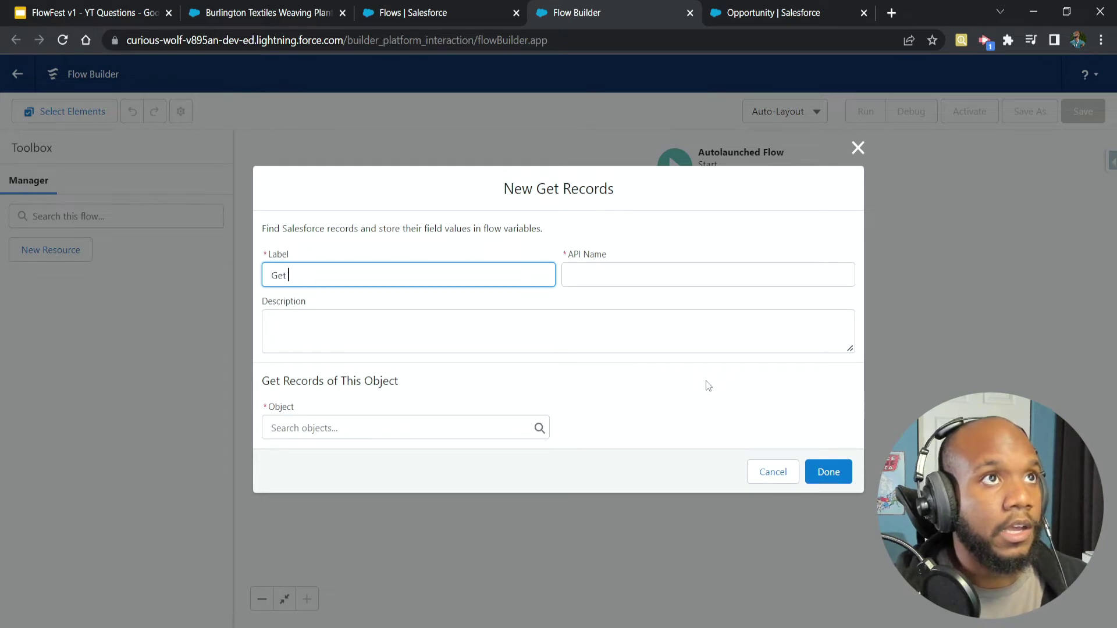
double_click(549, 189)
shift+click(616, 192)
click(335, 284)
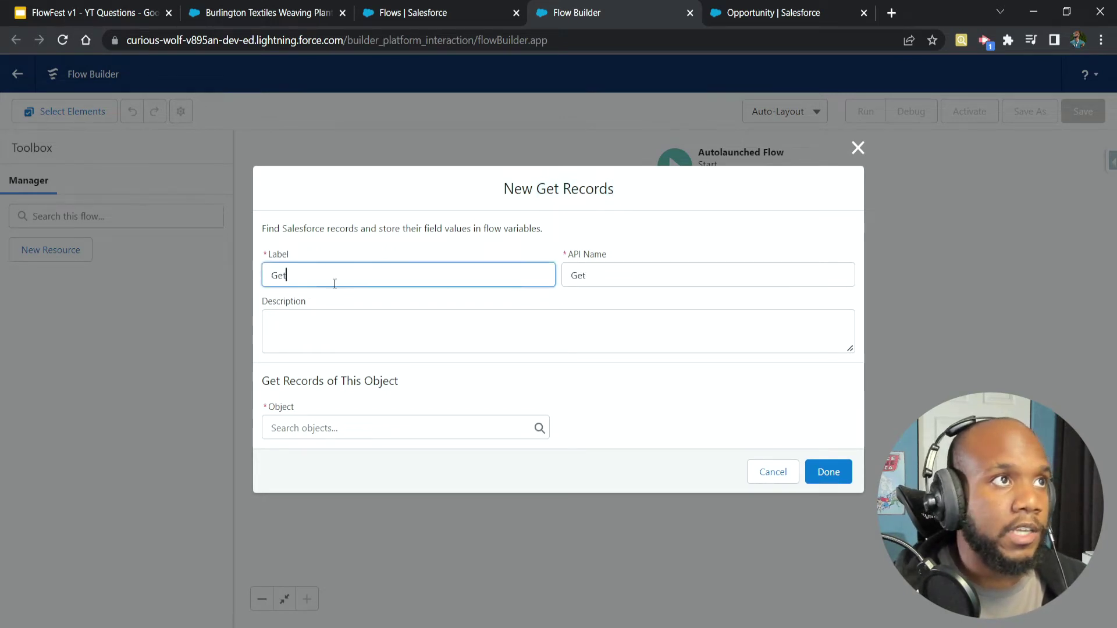
text(Opportunity)
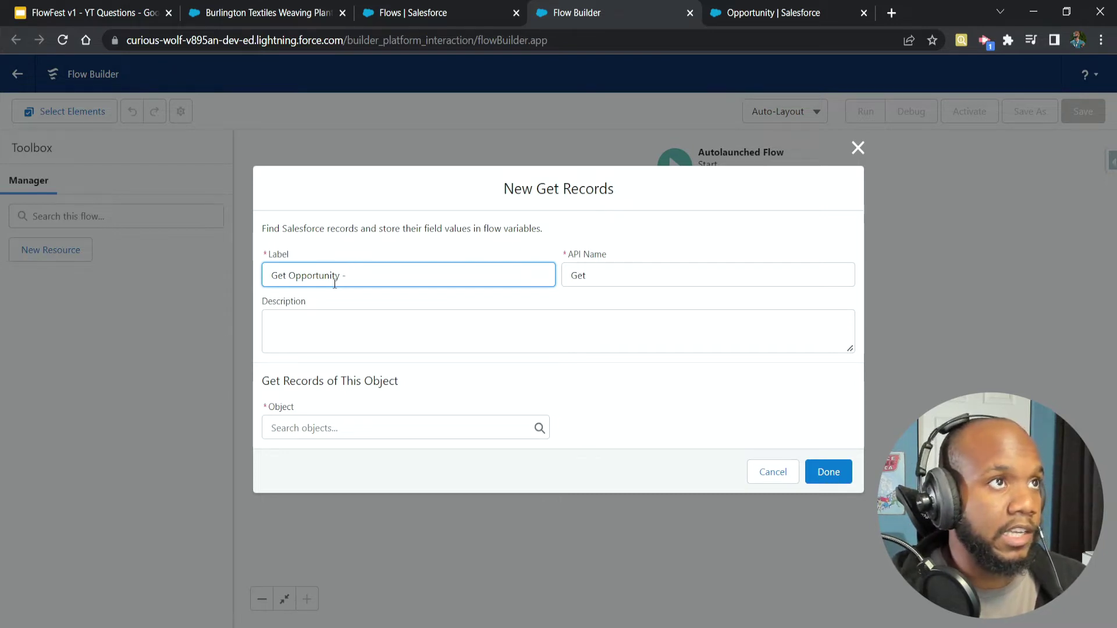
text(- Lowest Amount)
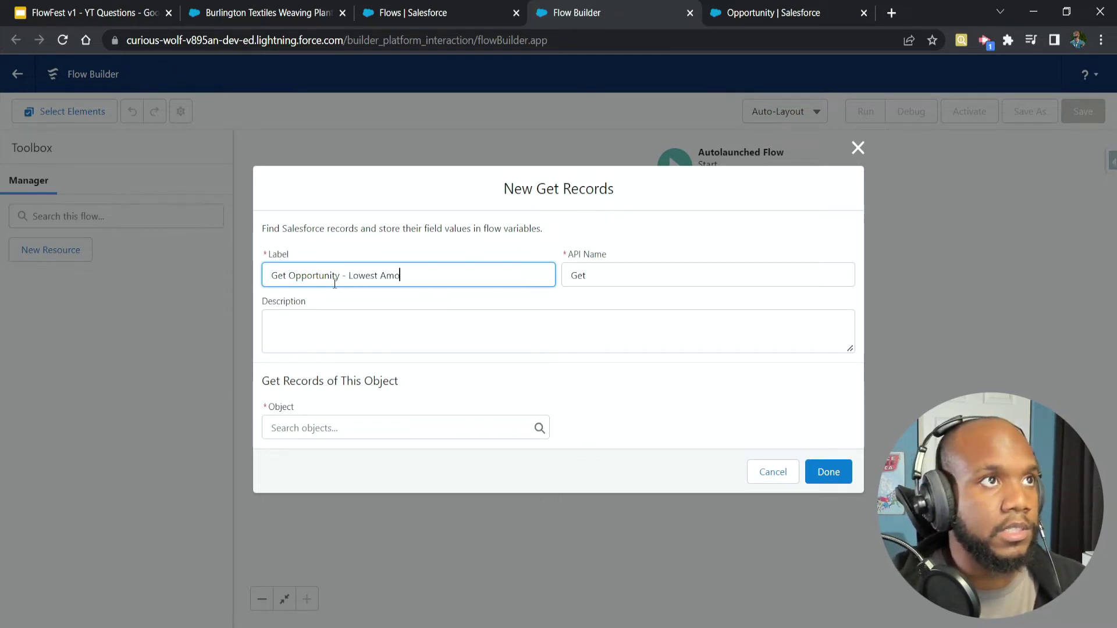
Let the element's API name auto-fill from the label
double_click(600, 281)
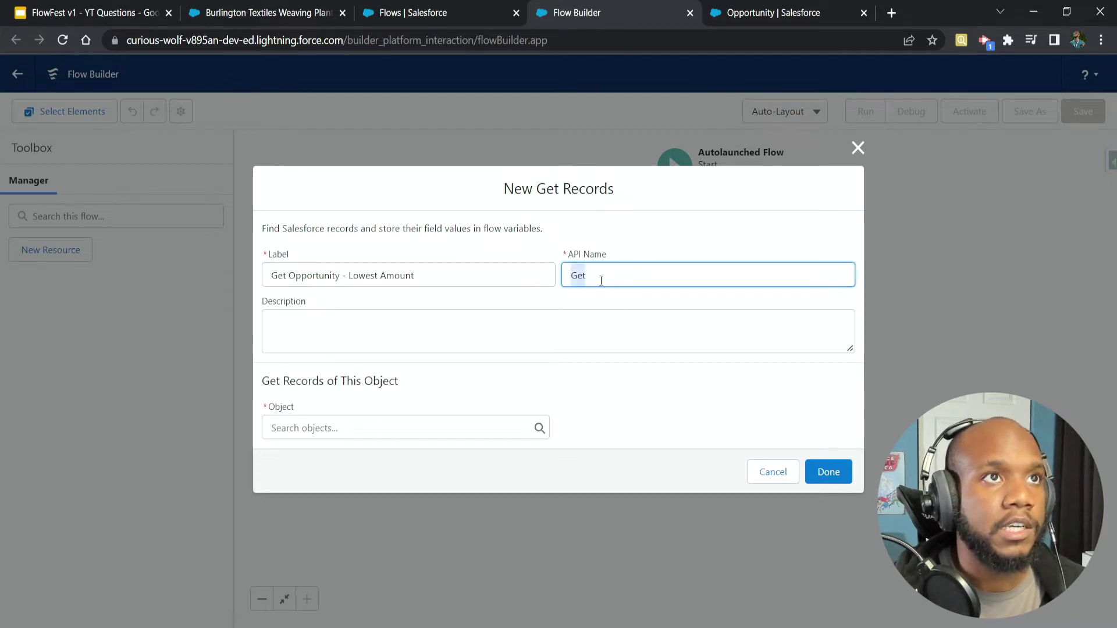
key(BackSpace)
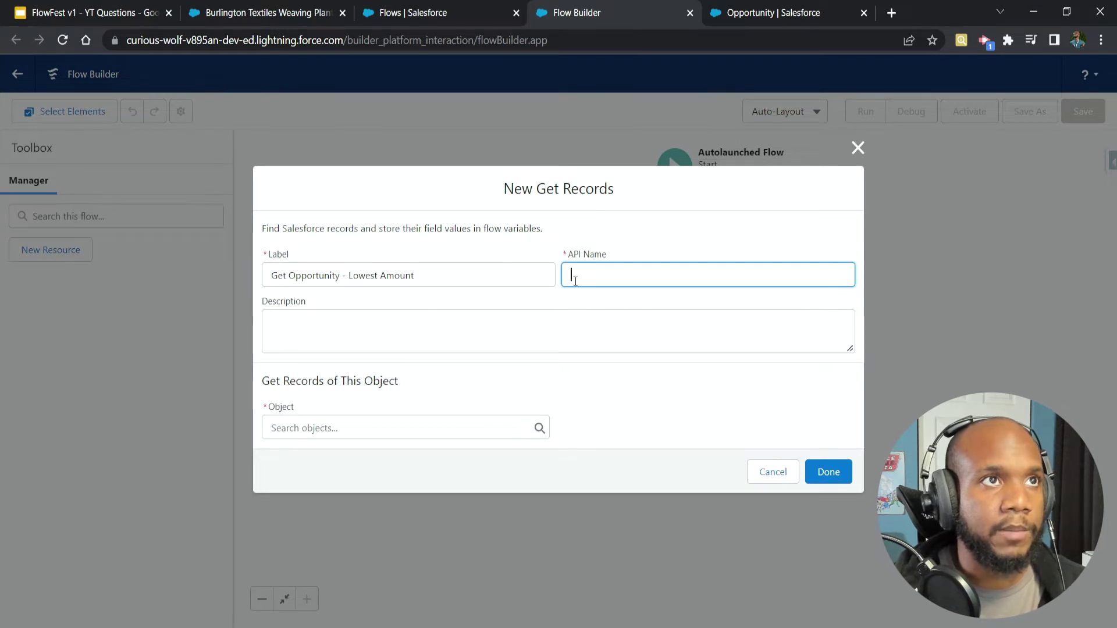
text(Spring)
key(ctrl+a)
key(BackSpace)
click(461, 278)
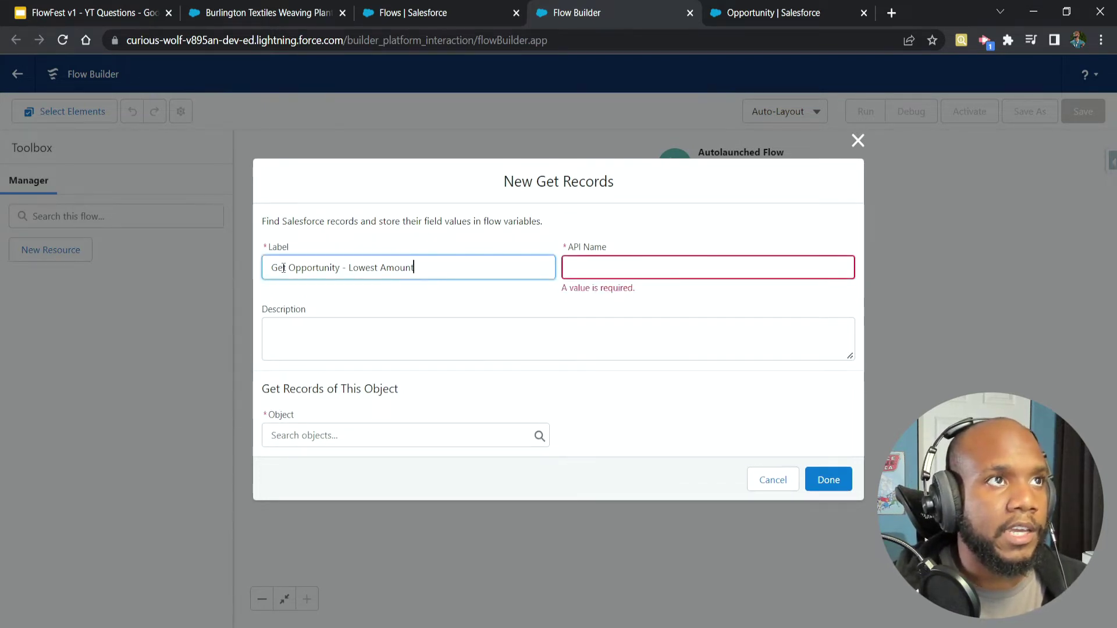
click(364, 356)
double_click(576, 275)
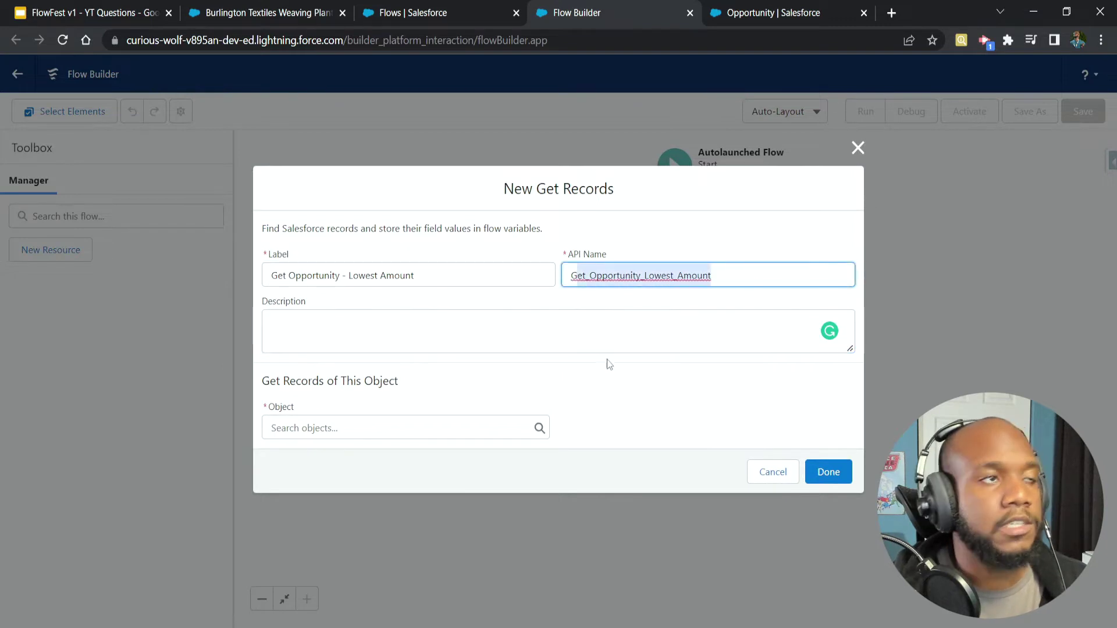
click(512, 405)
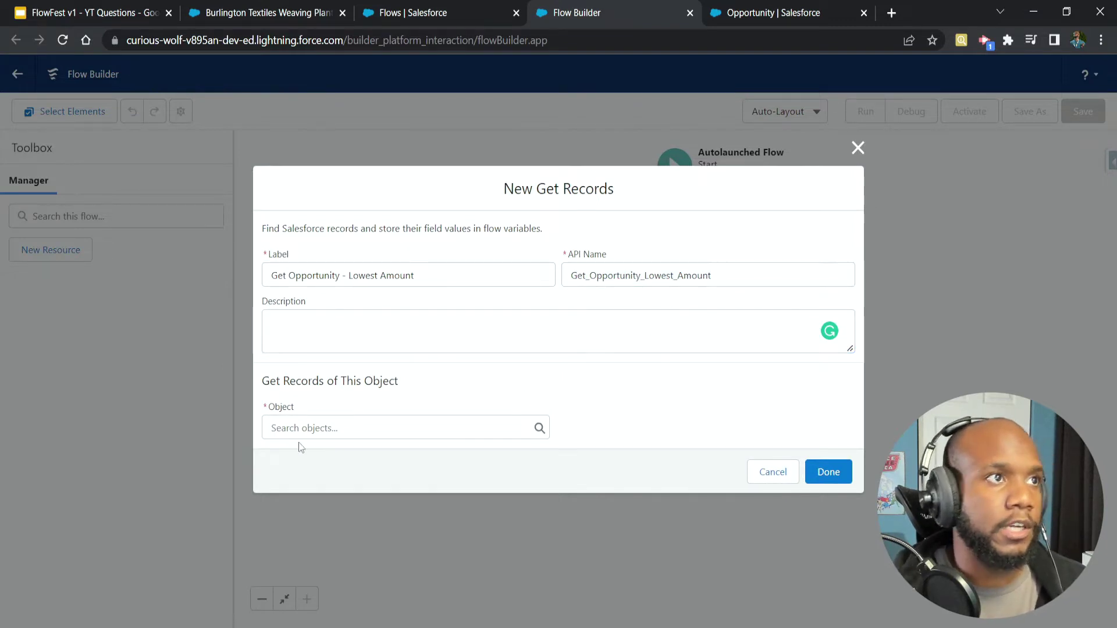
Look up the Opportunity object, filtered to StageName equals Closed Won
click(316, 428)
text(Opportunity)
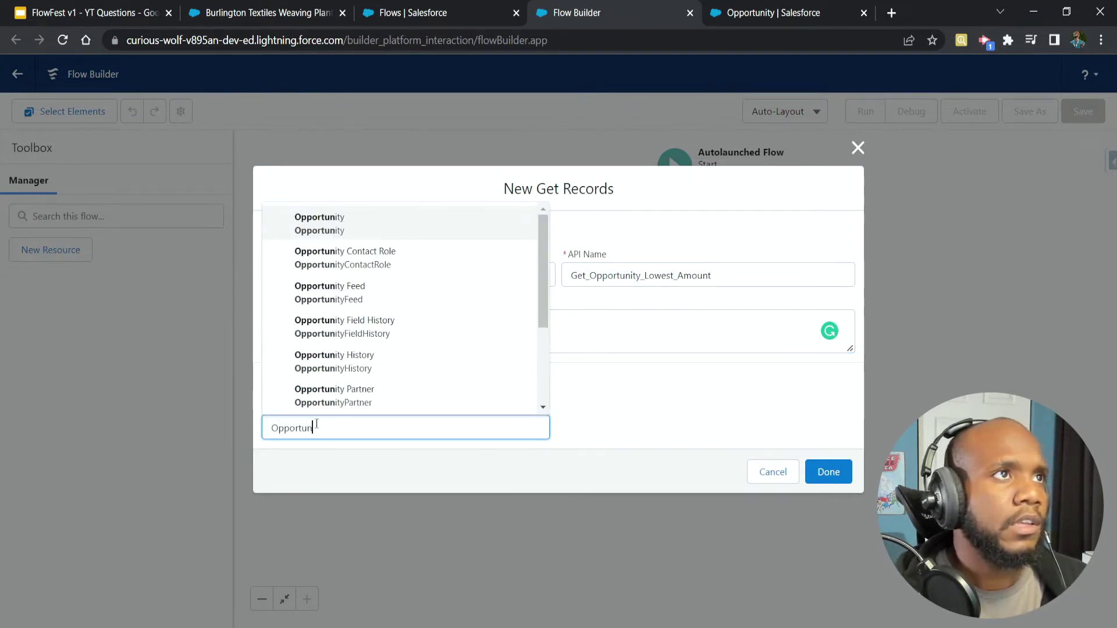
key(Return)
scroll(317, 427, down, 3)
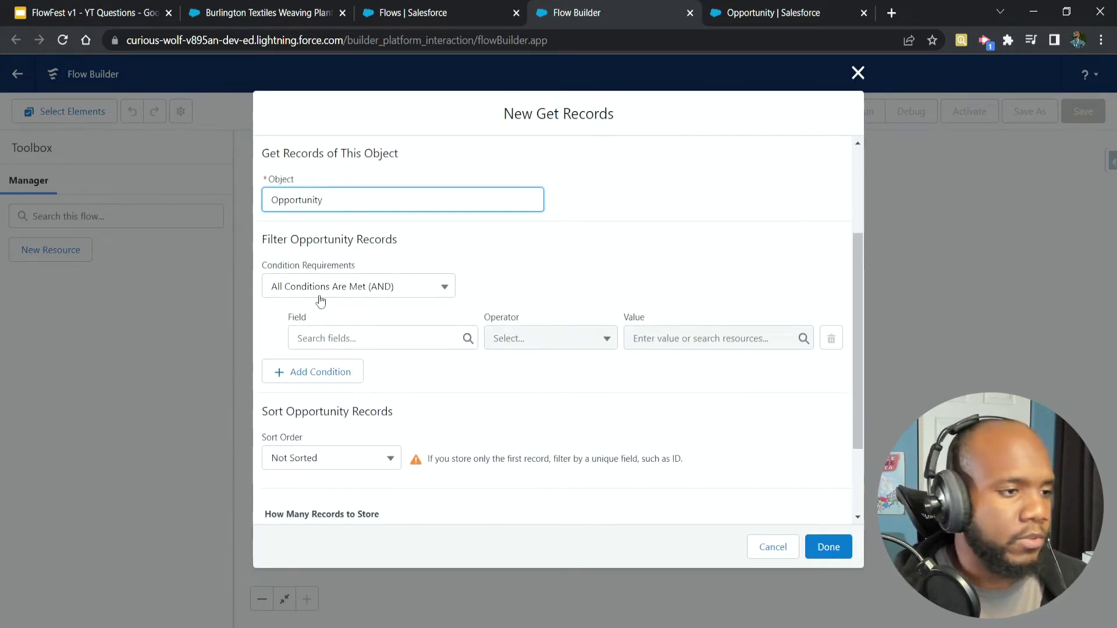
click(404, 343)
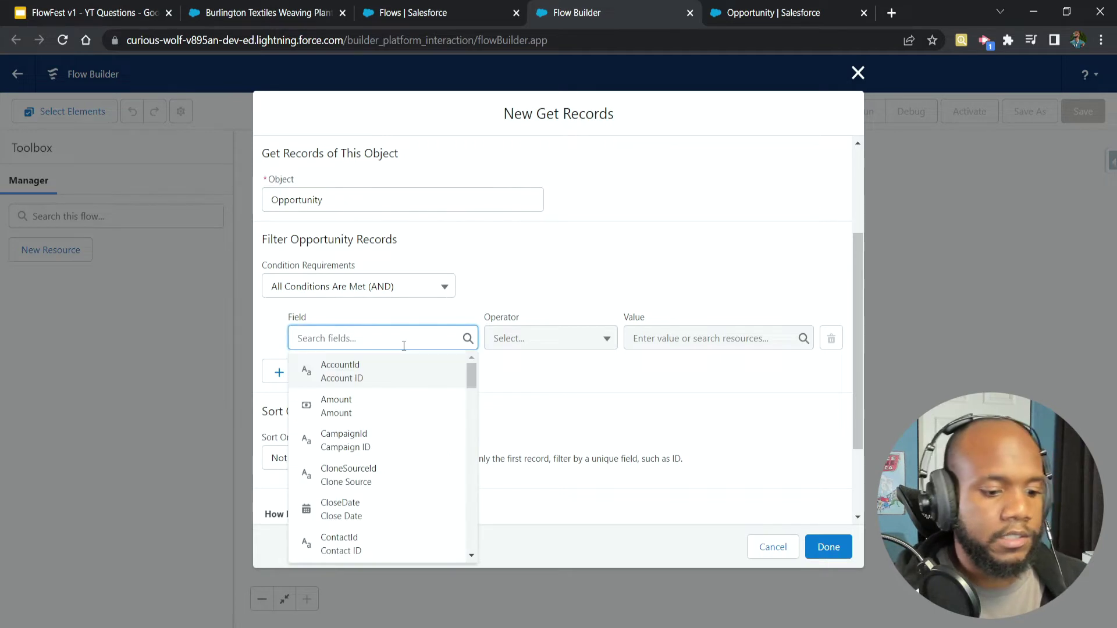
text(stage)
click(393, 362)
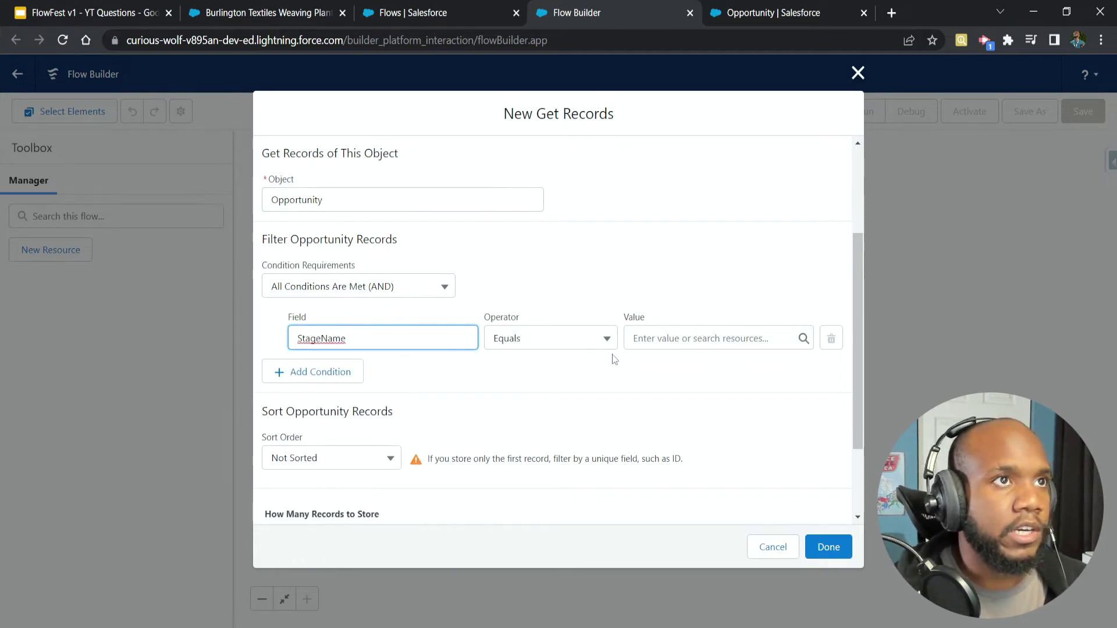
click(706, 341)
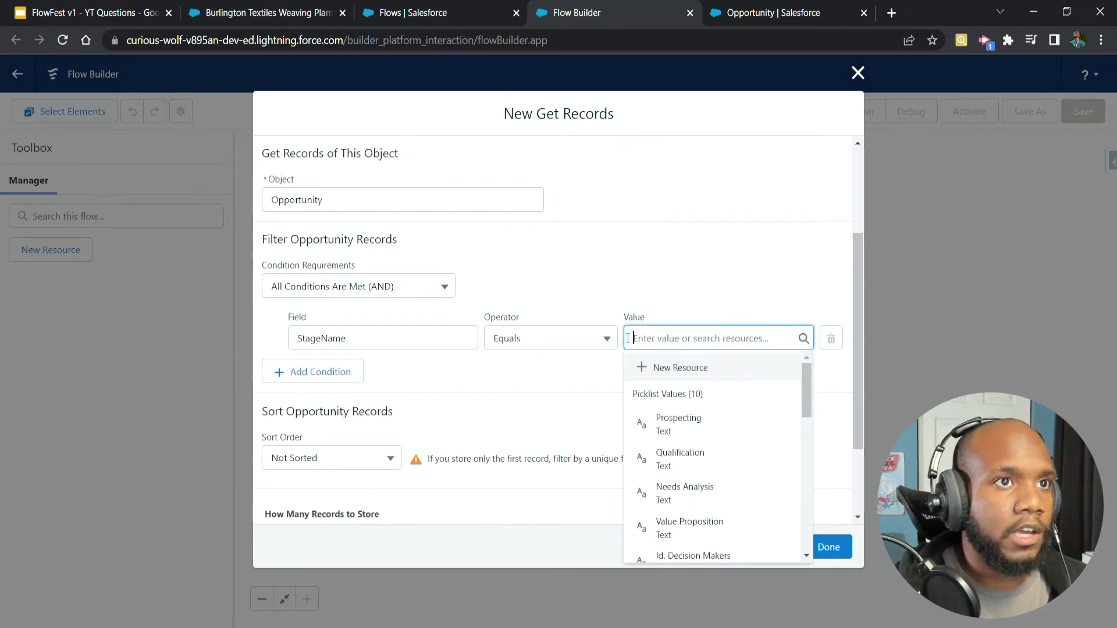
scroll(701, 432, down, 1)
scroll(702, 433, up, 1)
scroll(706, 433, down, 5)
click(695, 485)
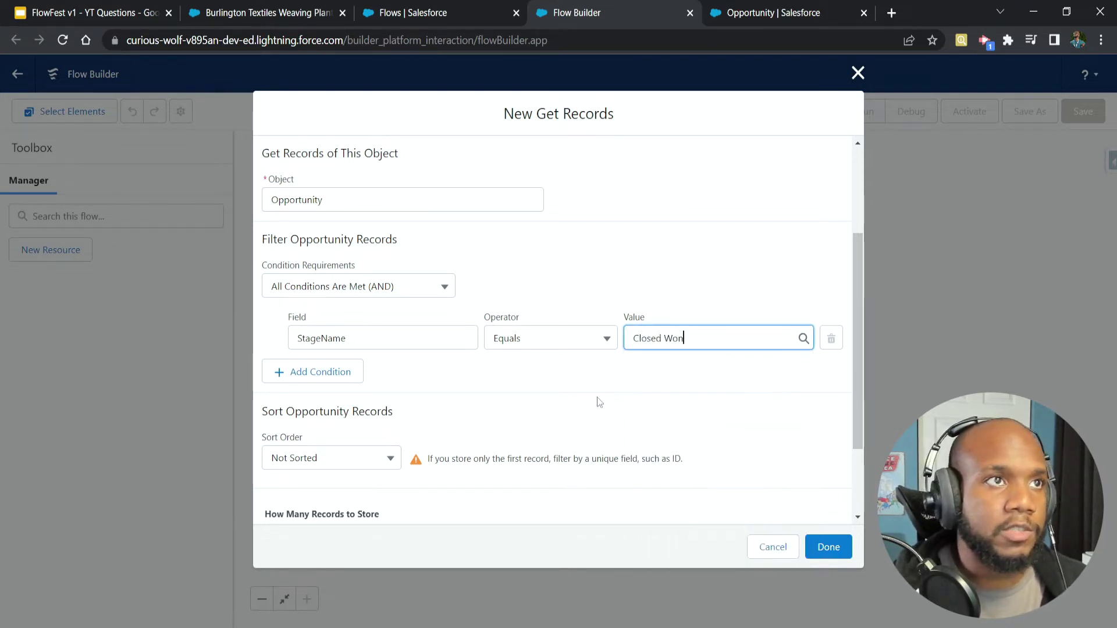
Sort the opportunity records ascending by Amount
scroll(597, 398, down, 2)
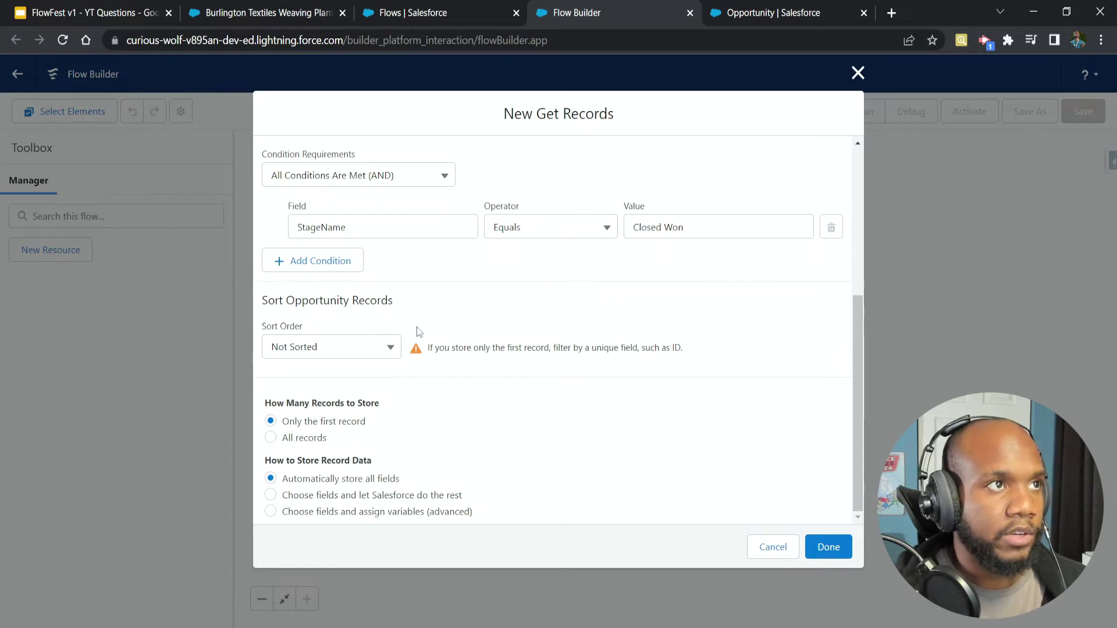
click(320, 352)
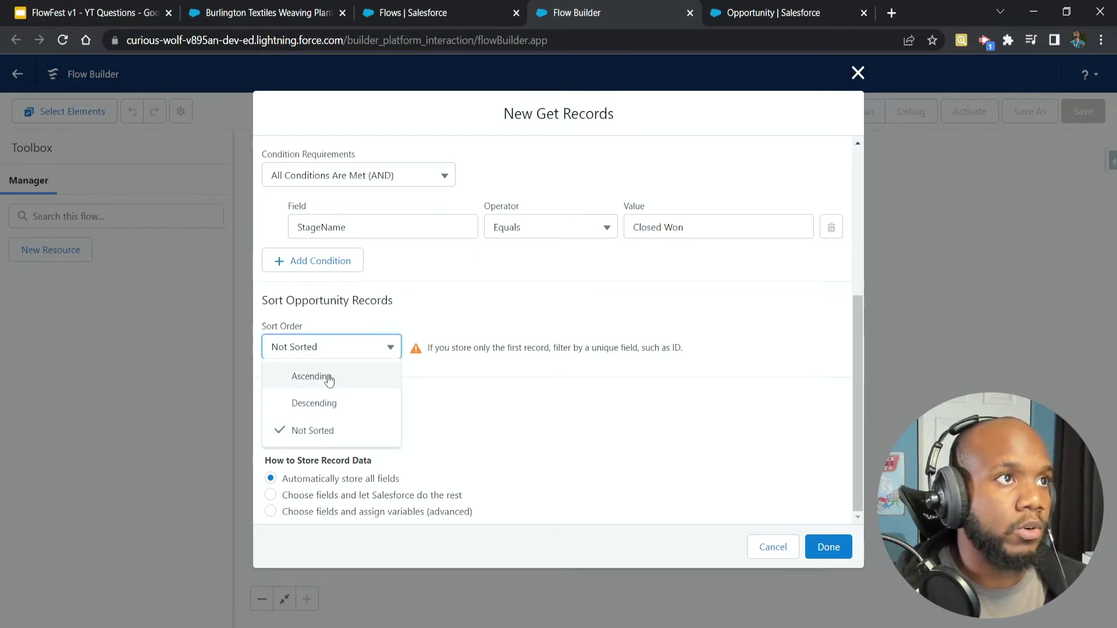
click(322, 377)
click(505, 349)
text(amount)
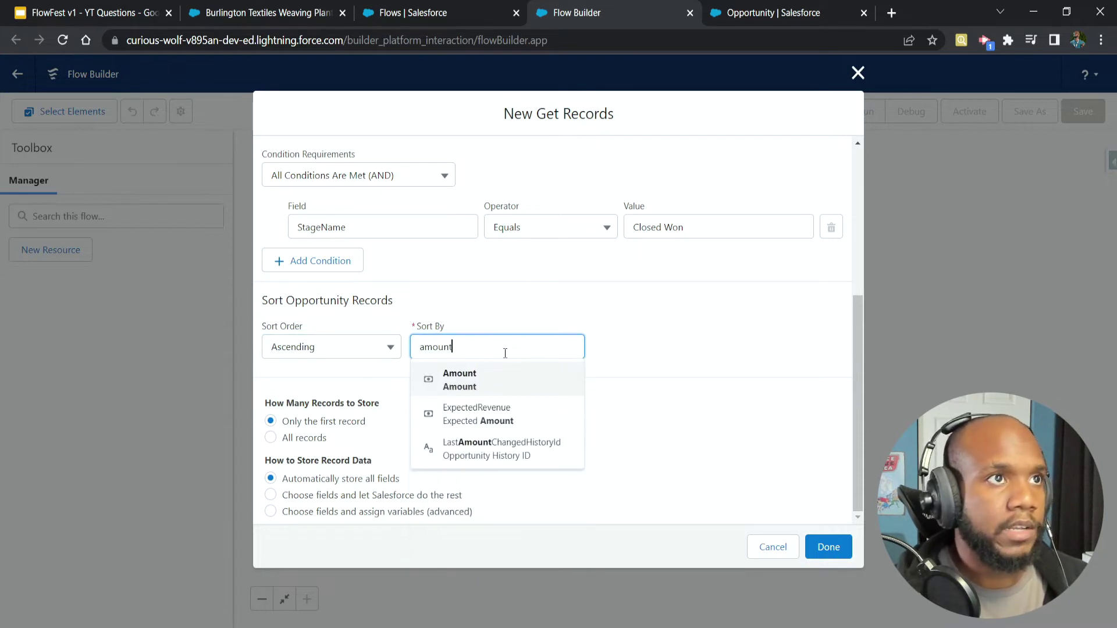
click(513, 376)
click(344, 368)
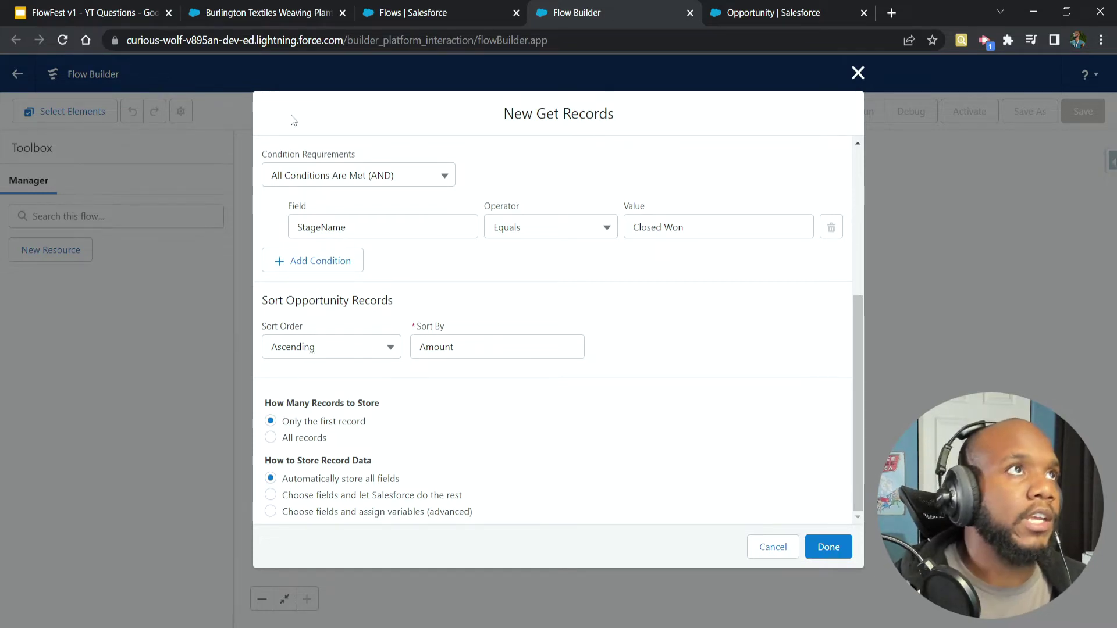
click(268, 12)
click(240, 114)
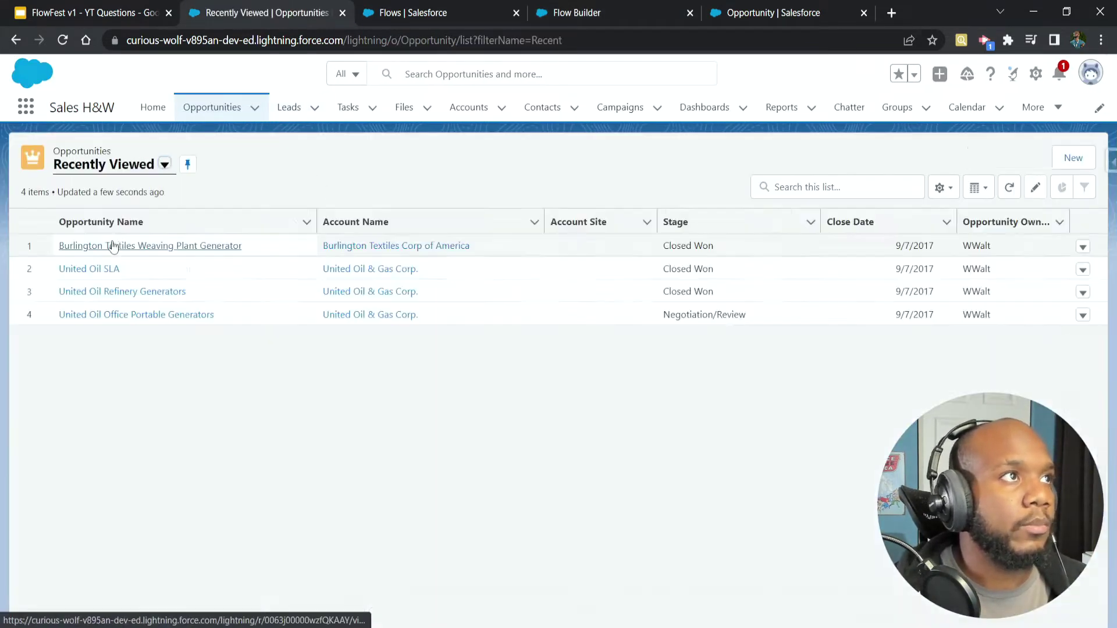
click(122, 170)
click(374, 256)
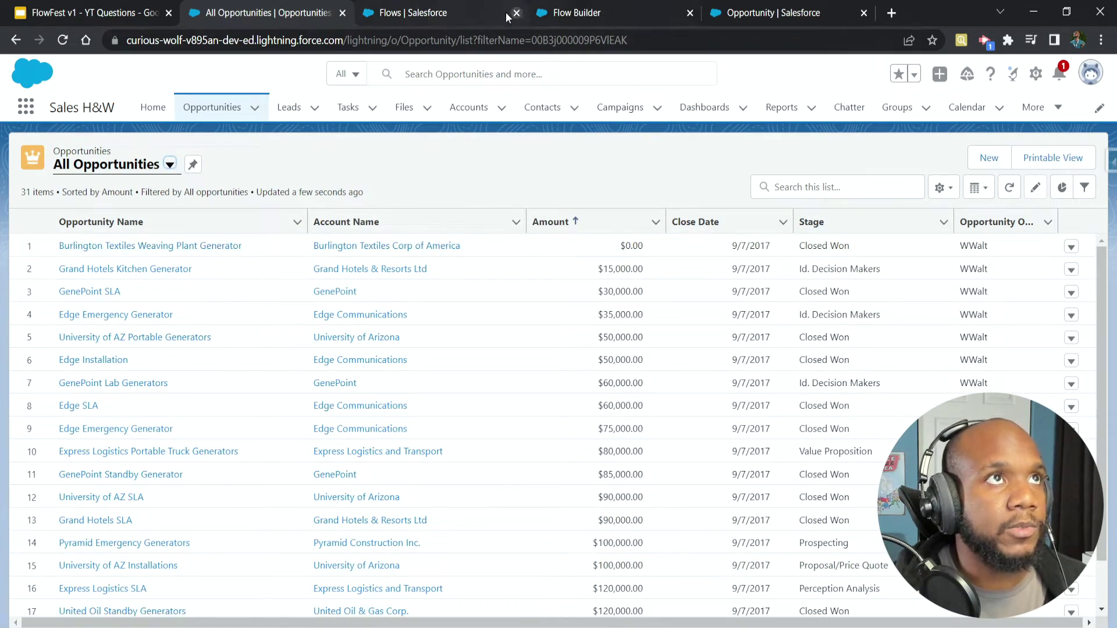
click(448, 10)
click(562, 10)
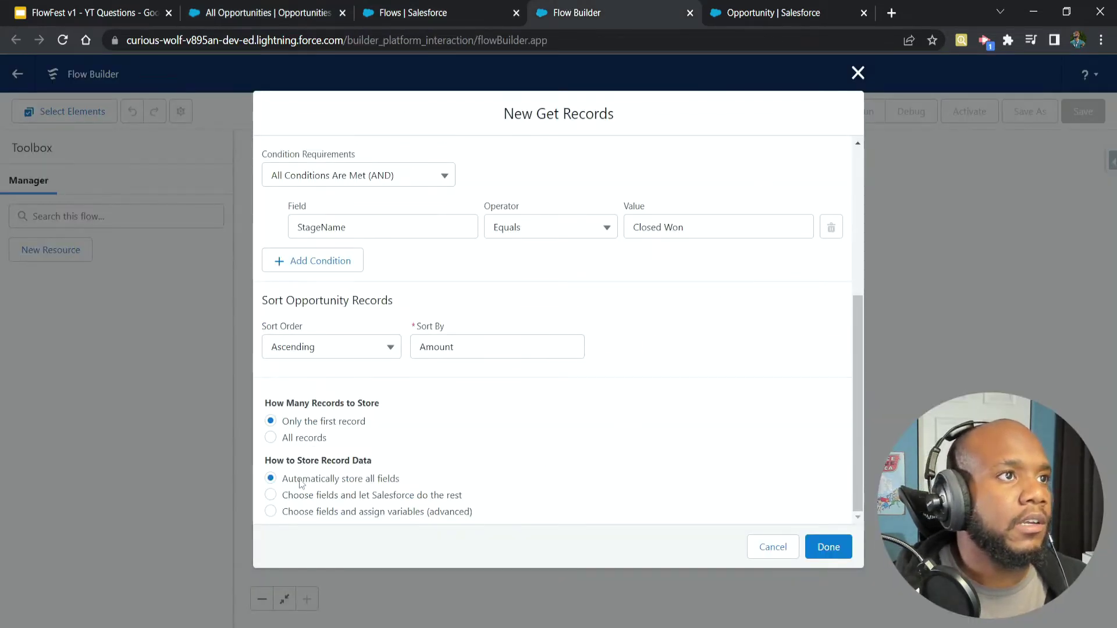
Save the Get Opportunity - Lowest Amount element and open the element choices below it
click(837, 547)
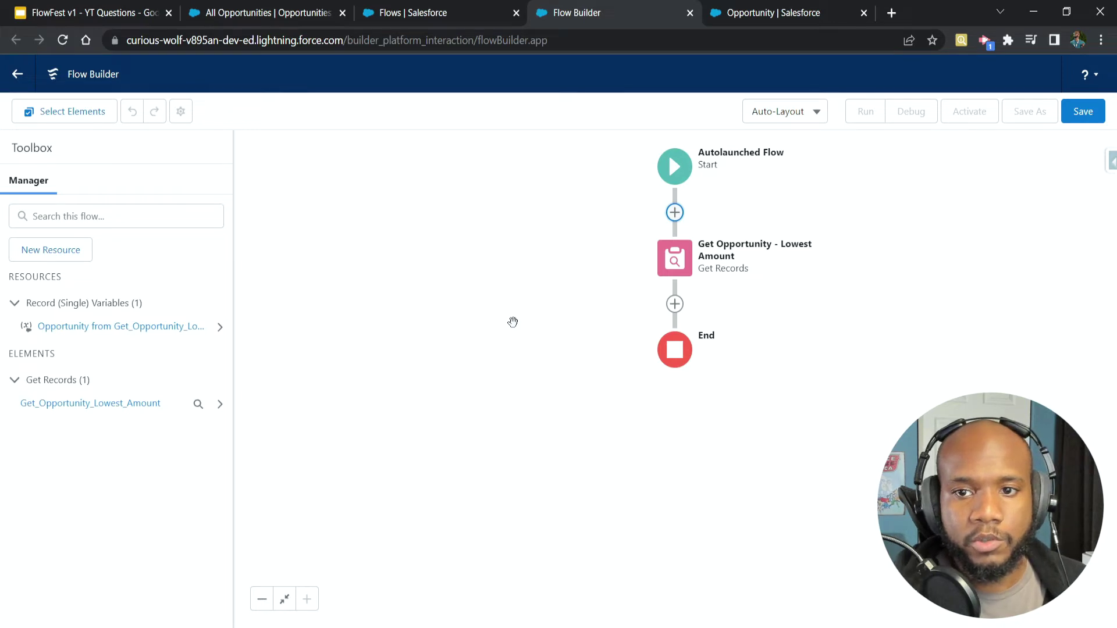
click(675, 304)
scroll(643, 428, down, 5)
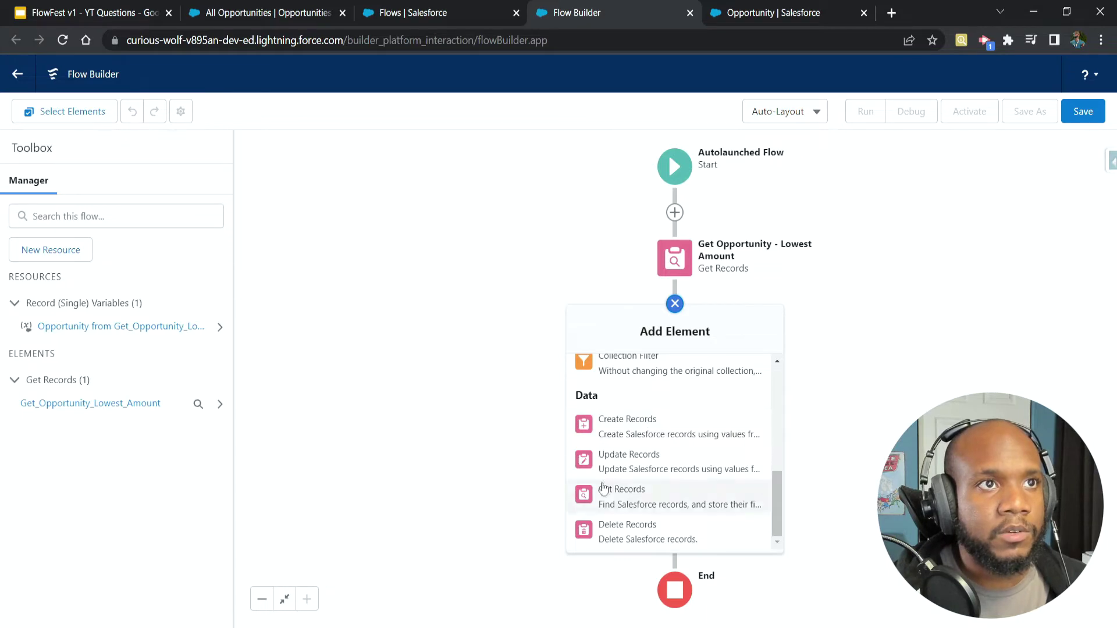
Add a Create Records element 'Create Task - From Opportunity' using separate resources and literal values
click(630, 431)
text(CReate)
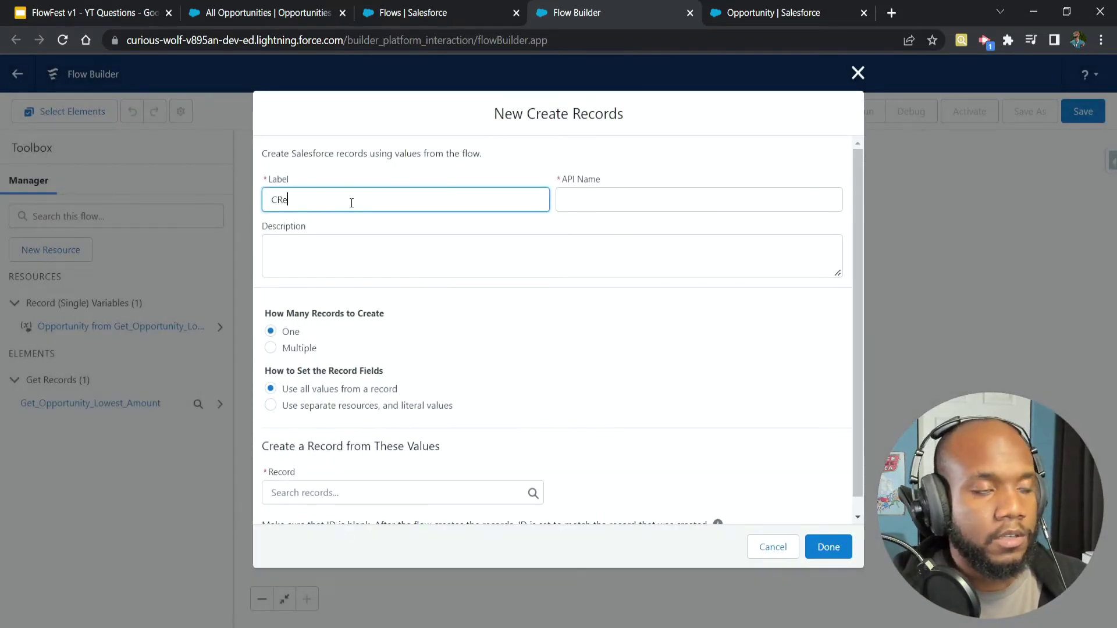
key(BackSpace)
key(BackSpace)
key(BackSpace)
key(BackSpace)
key(BackSpace)
key(BackSpace)
key(BackSpace)
text(Crea)
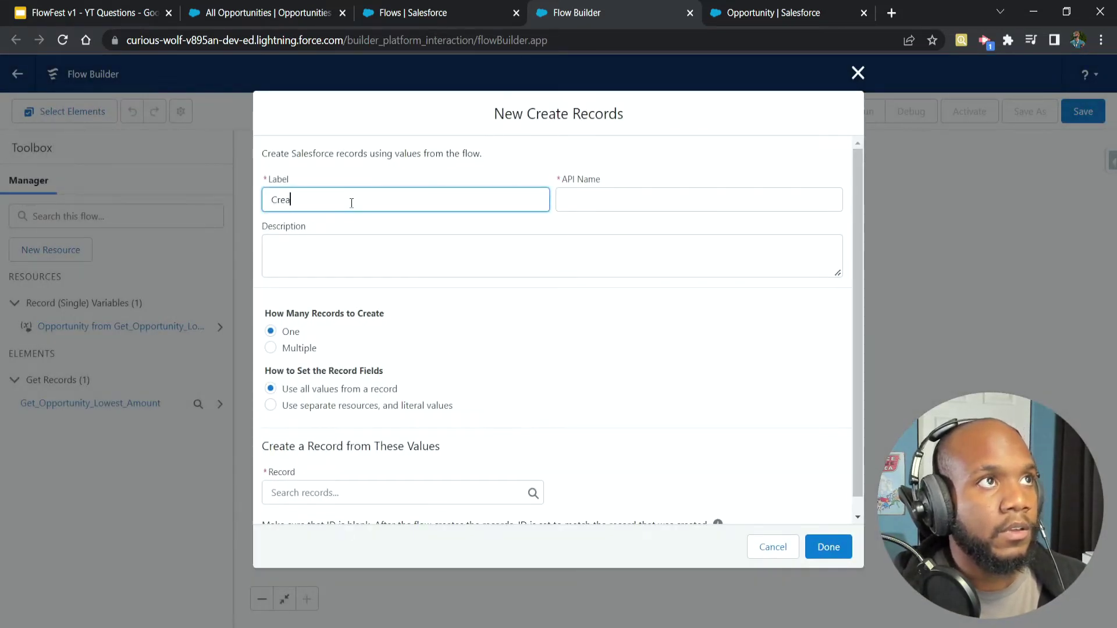
text(te Task - From Opportuniot)
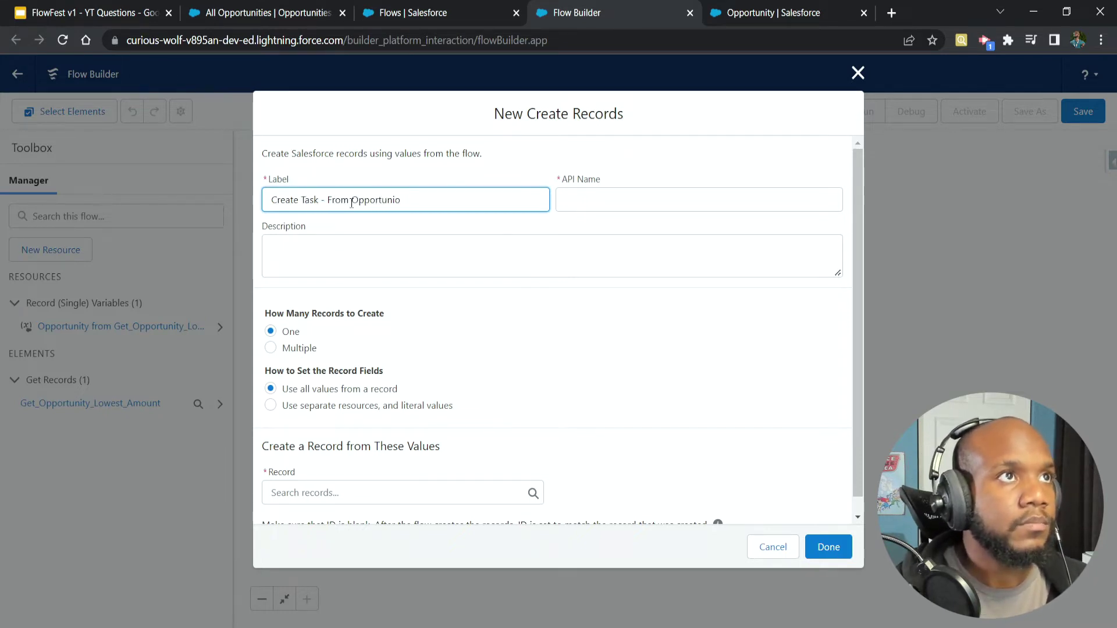
click(491, 369)
scroll(450, 332, down, 1)
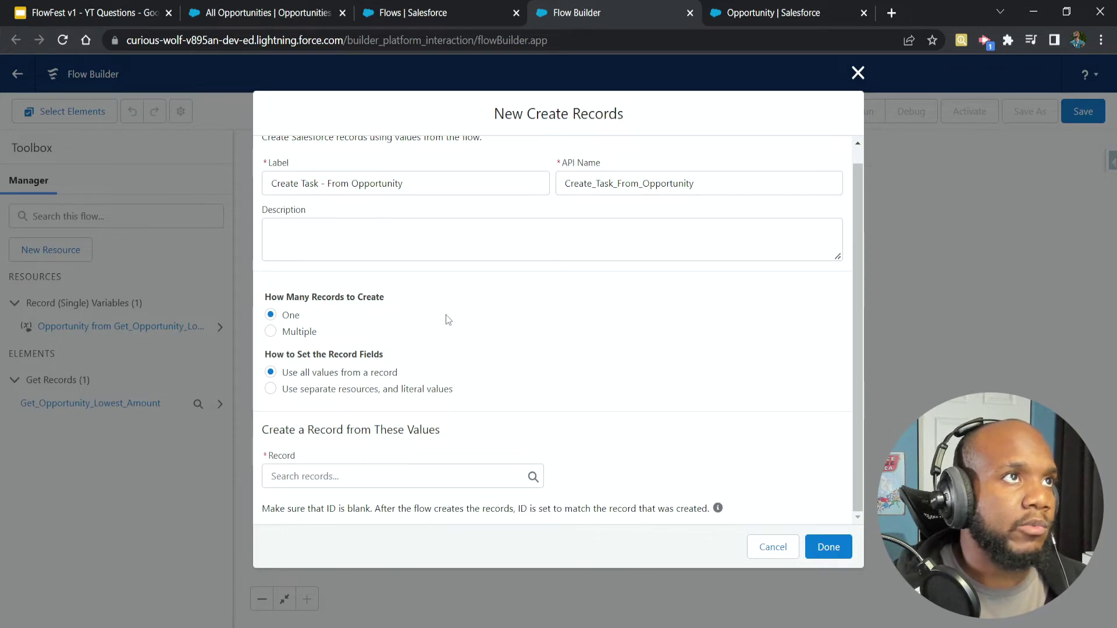
drag(329, 183, 445, 206)
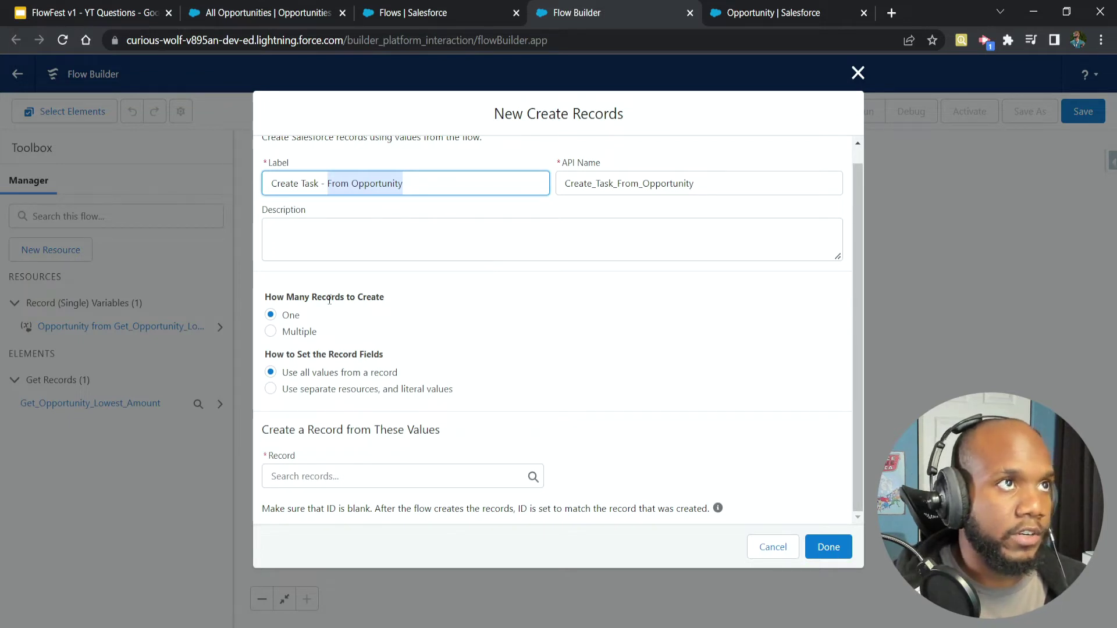
drag(283, 308, 377, 298)
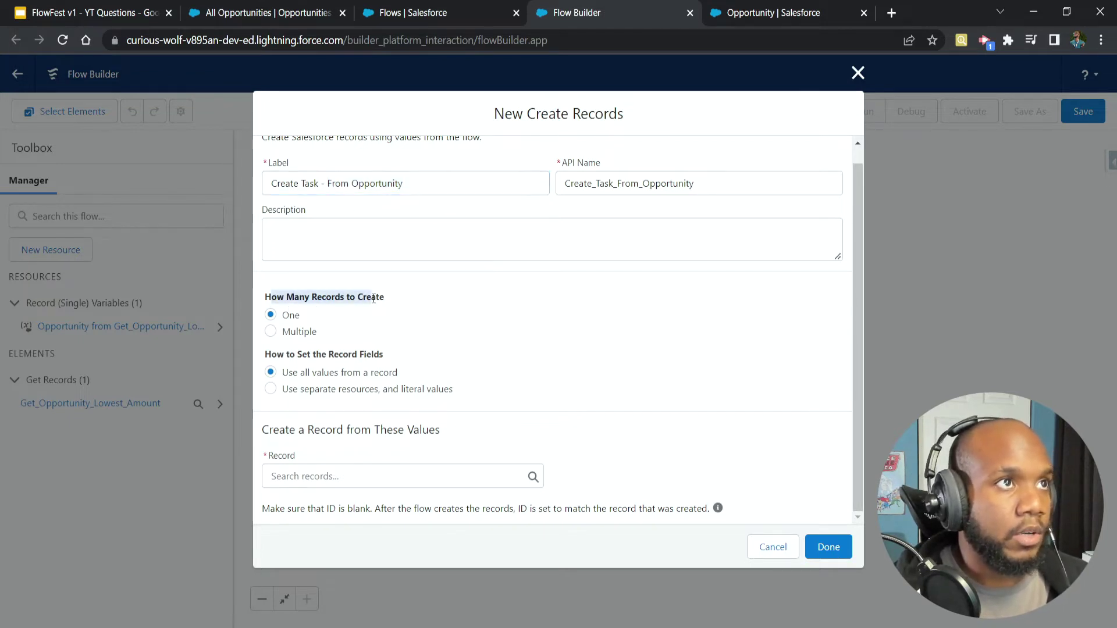
click(381, 299)
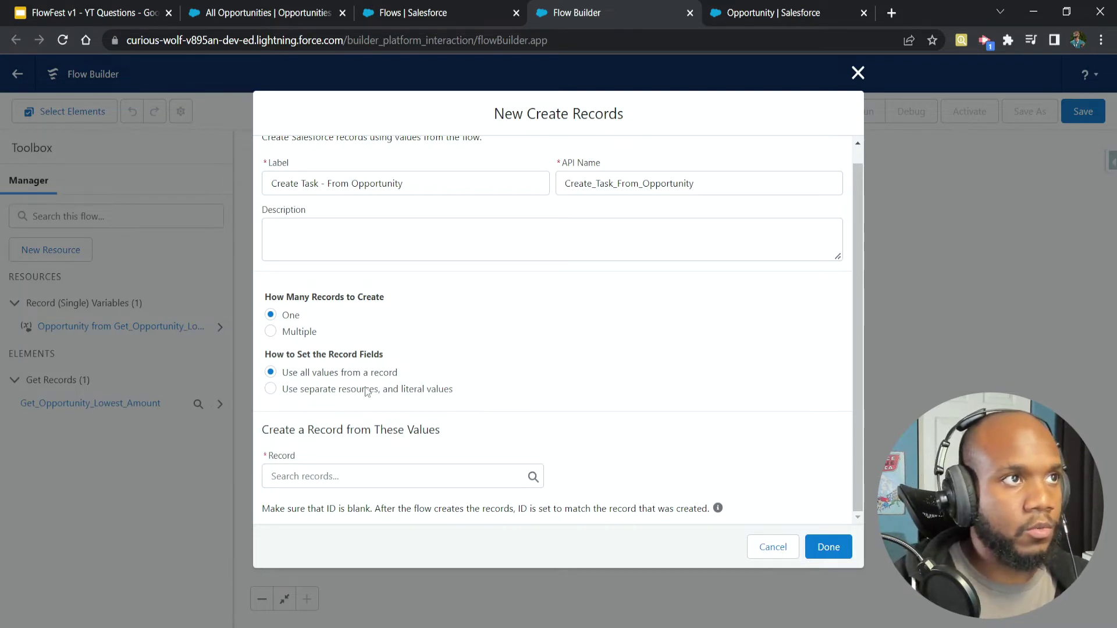
click(334, 391)
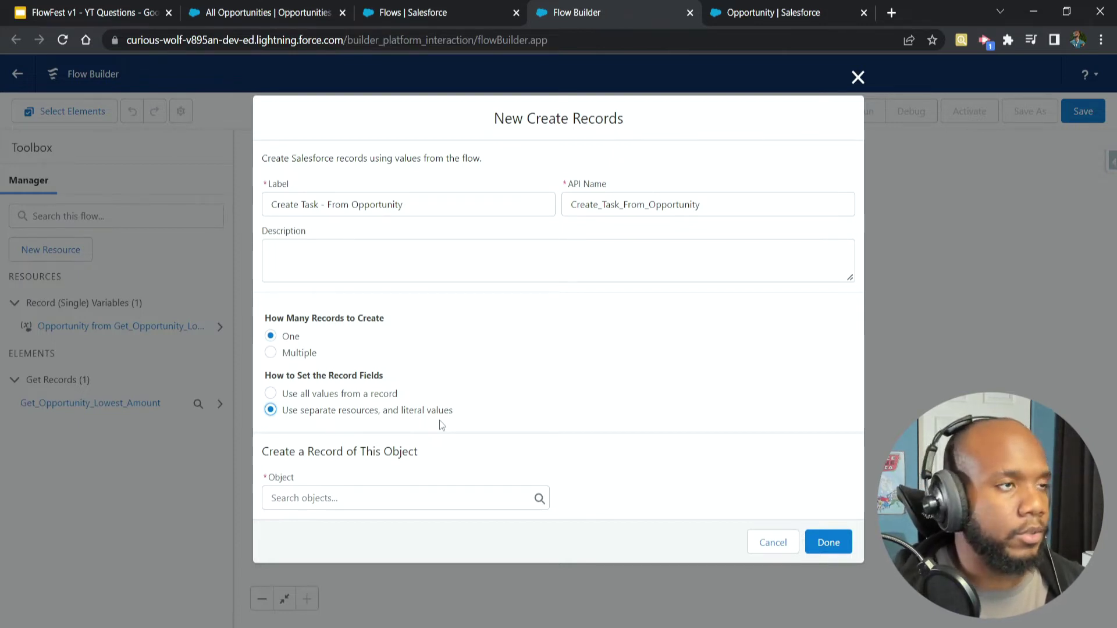
Make the element create a Task record, with Status as the first field
click(370, 496)
text(task)
key(Return)
scroll(355, 466, down, 3)
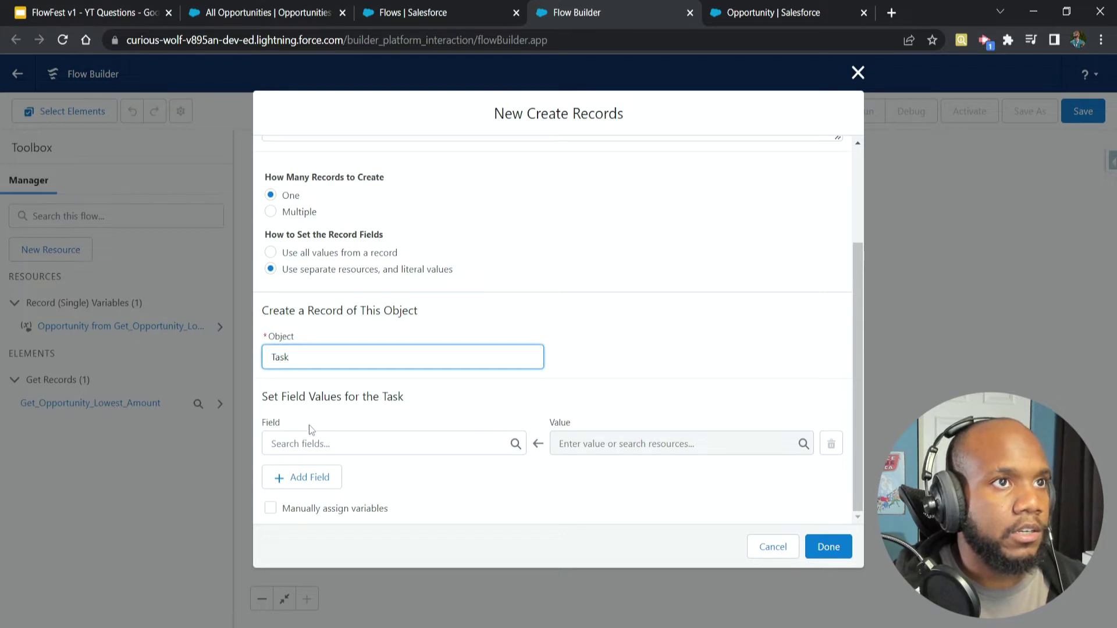
click(317, 443)
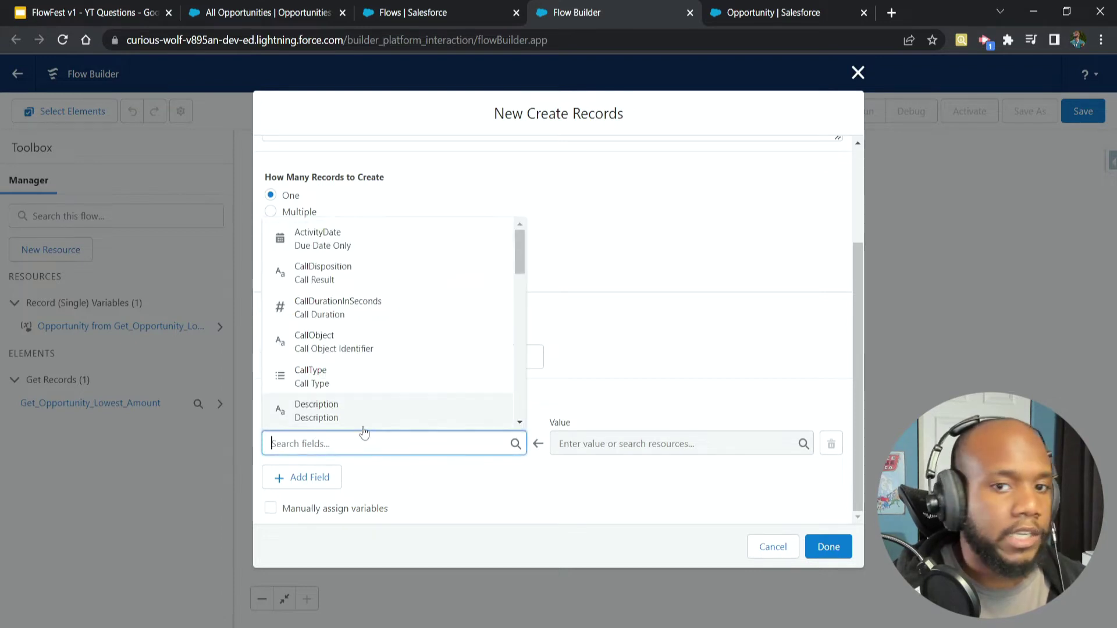
text(Status)
key(Return)
Add ActivityDate and Subject as the second and third task fields
click(308, 477)
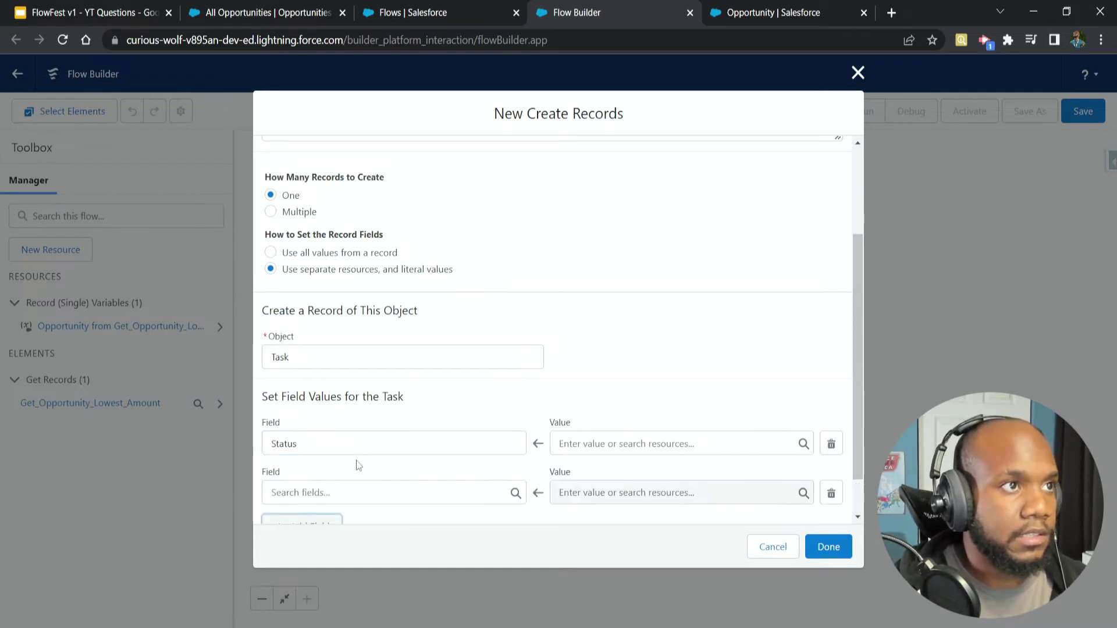
click(359, 488)
scroll(402, 465, down, 5)
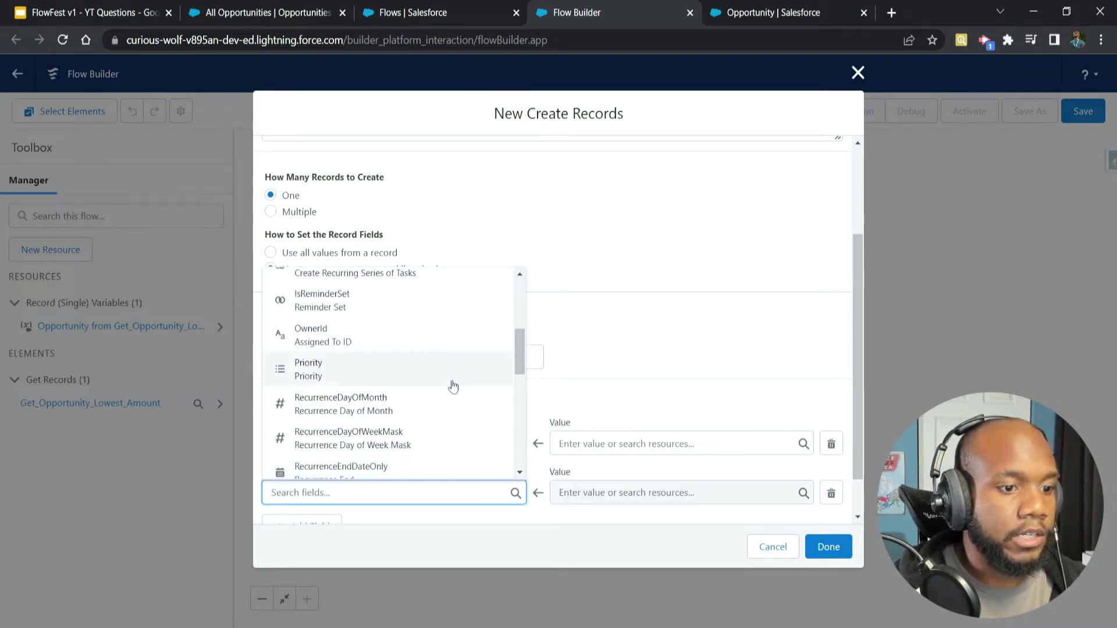
text(due)
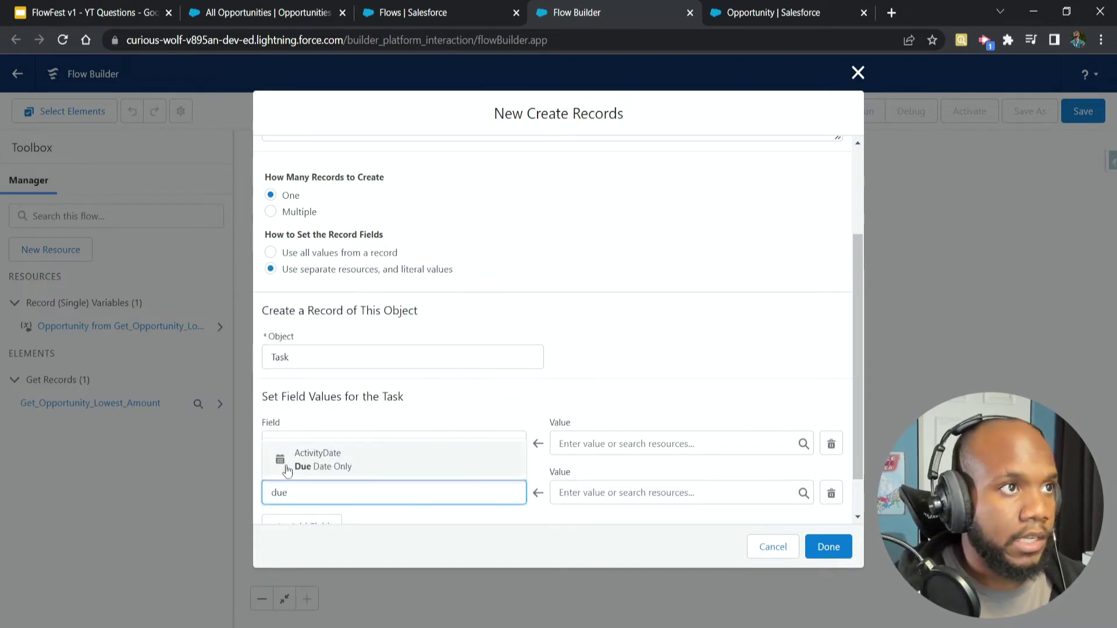
click(340, 465)
scroll(343, 467, down, 1)
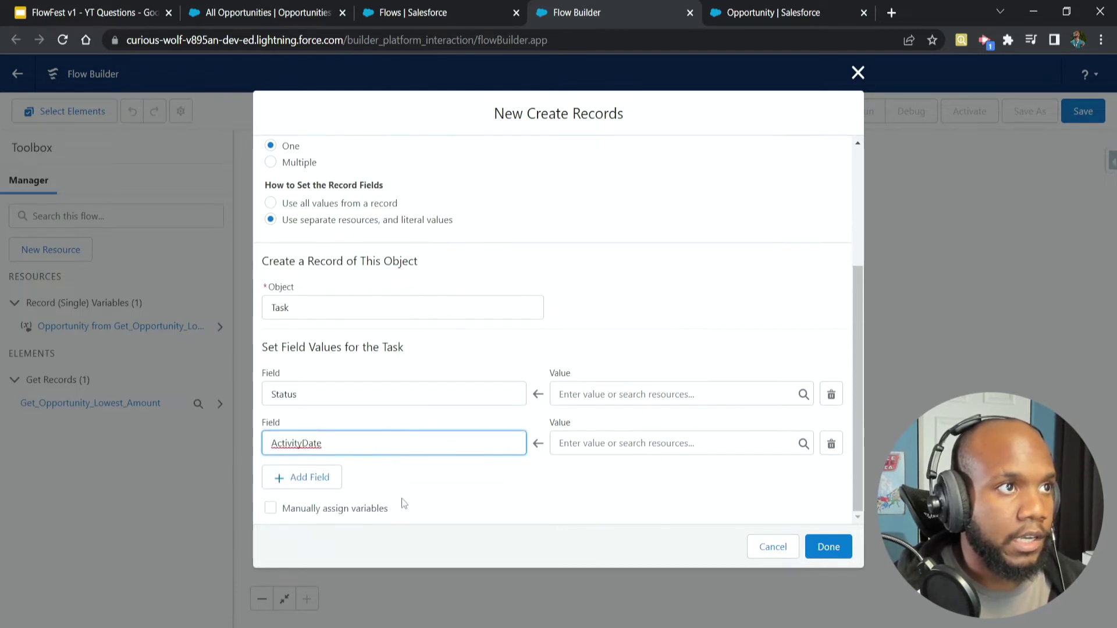
click(315, 477)
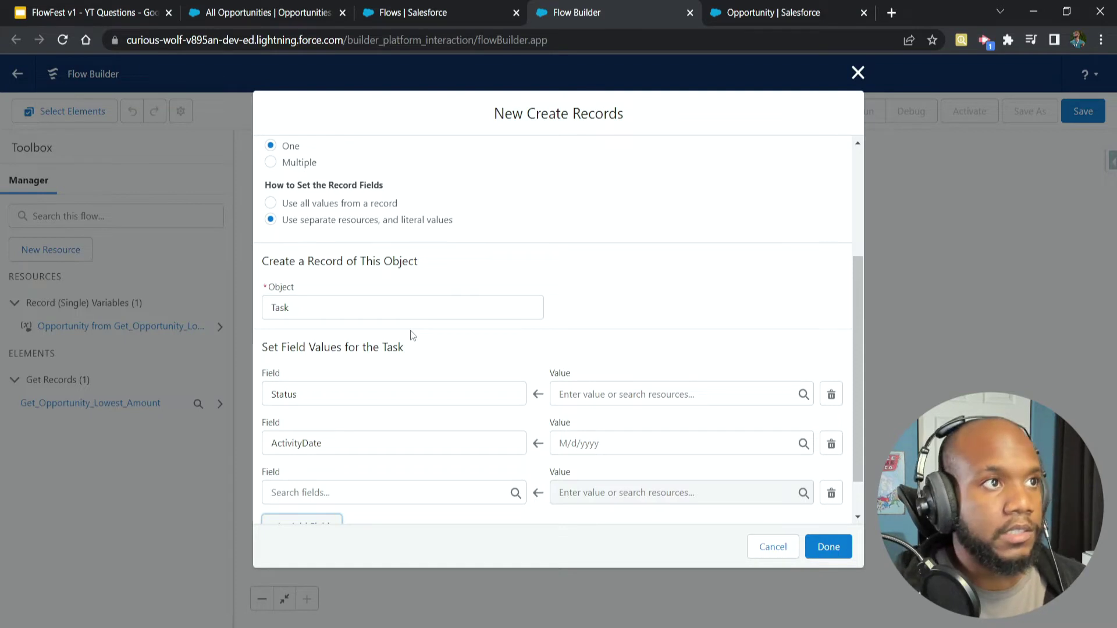
click(305, 492)
text(subject)
click(298, 466)
Add a fourth field row and browse the task field list
scroll(479, 489, down, 1)
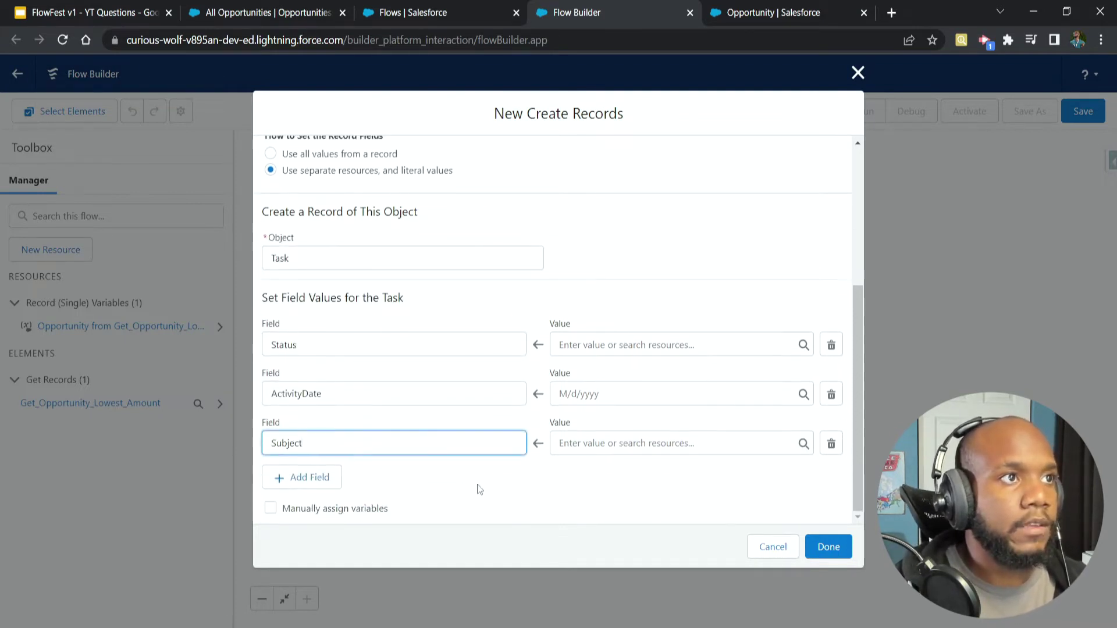
click(324, 476)
scroll(406, 420, down, 1)
click(317, 439)
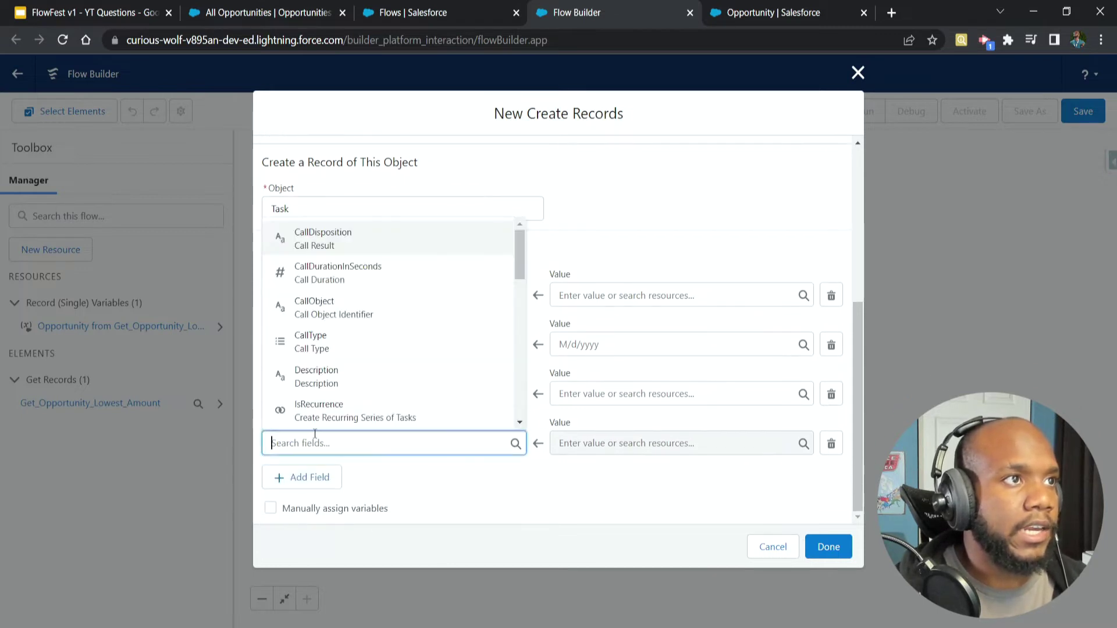
scroll(365, 385, down, 4)
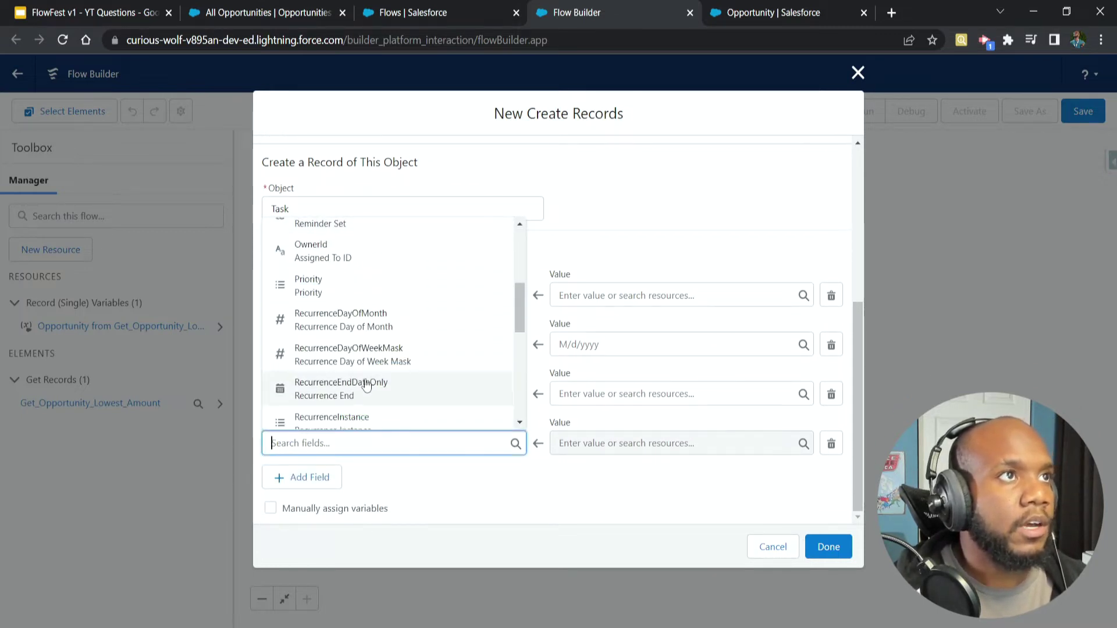
scroll(361, 378, down, 2)
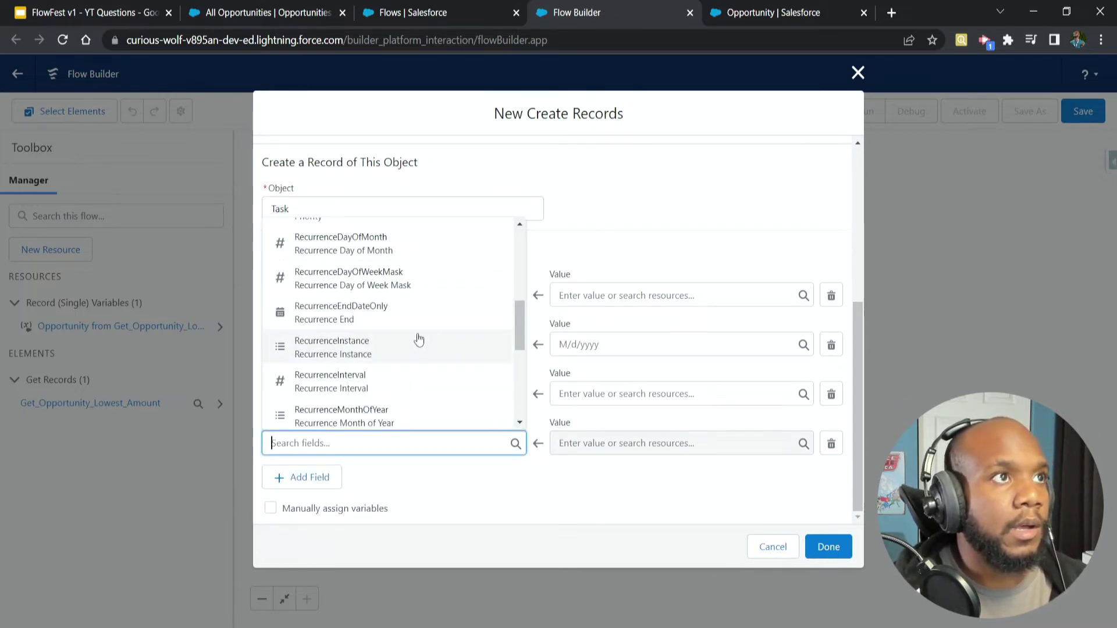
Open the Follow Up task from the Burlington Textiles opportunity's Activity timeline
click(274, 13)
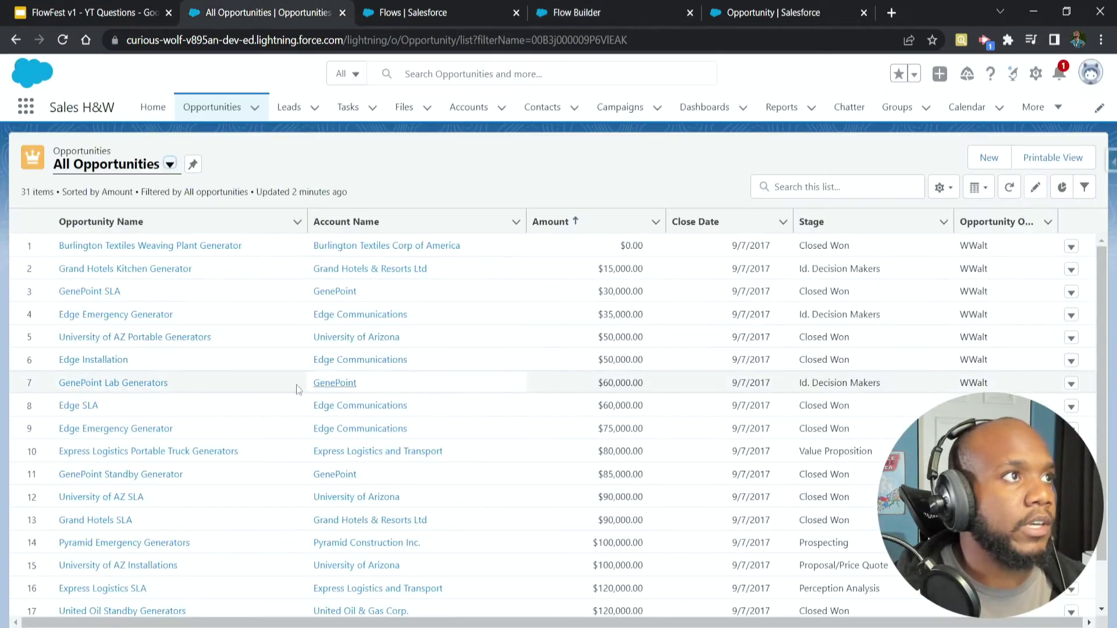
click(132, 246)
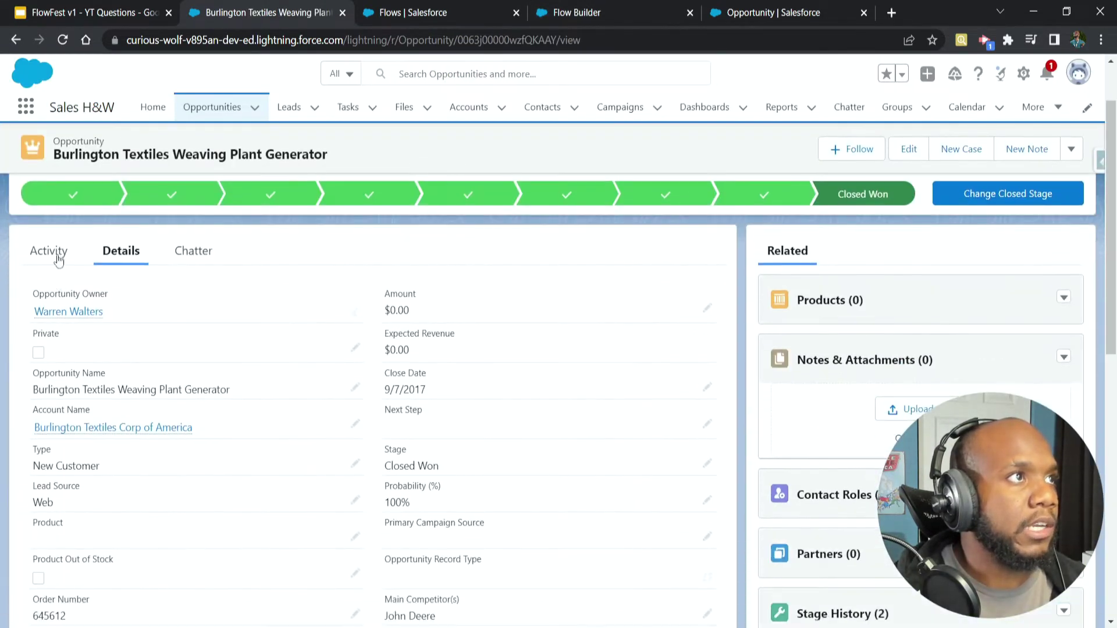
click(56, 256)
scroll(192, 392, down, 3)
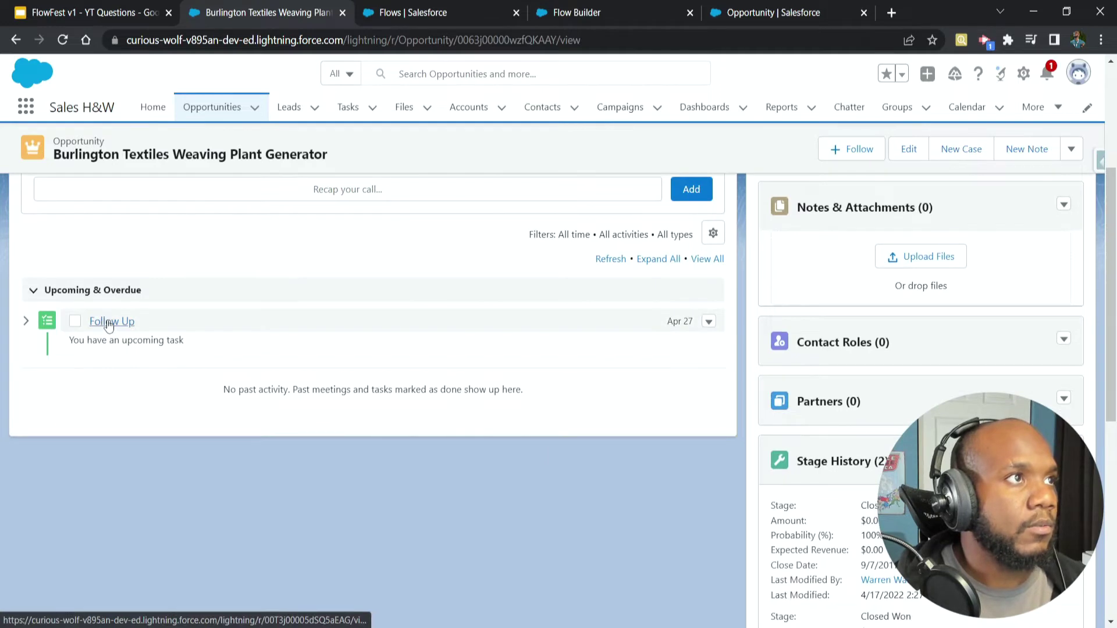
click(109, 324)
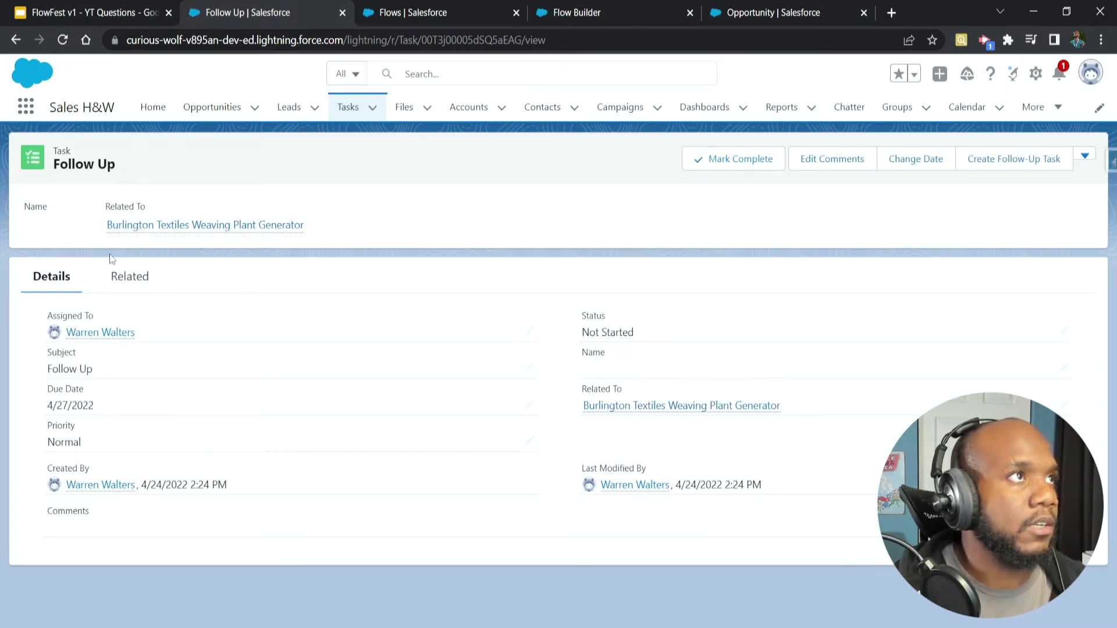
Add WhatId (Related To ID) as the Create Task element's fourth field
click(398, 7)
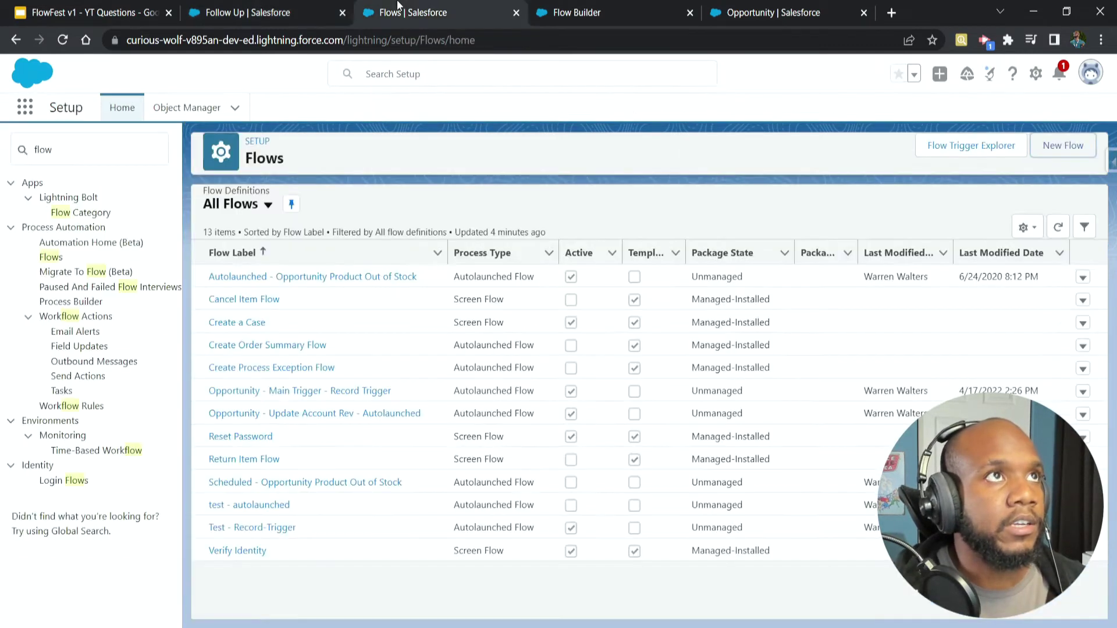
click(582, 12)
click(332, 443)
text(related)
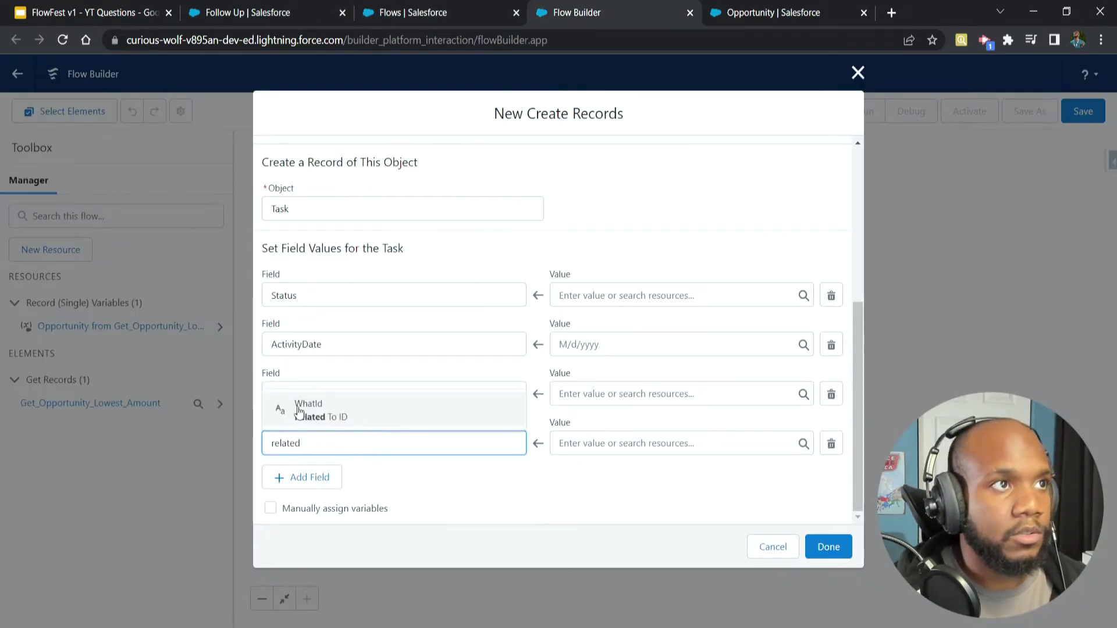
click(326, 418)
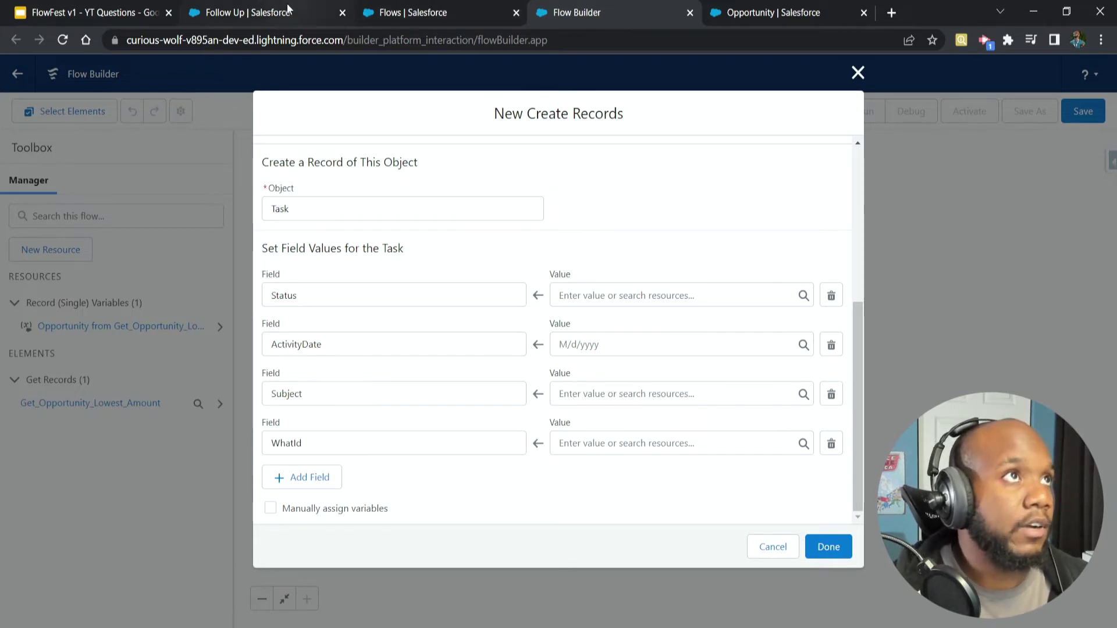
click(250, 12)
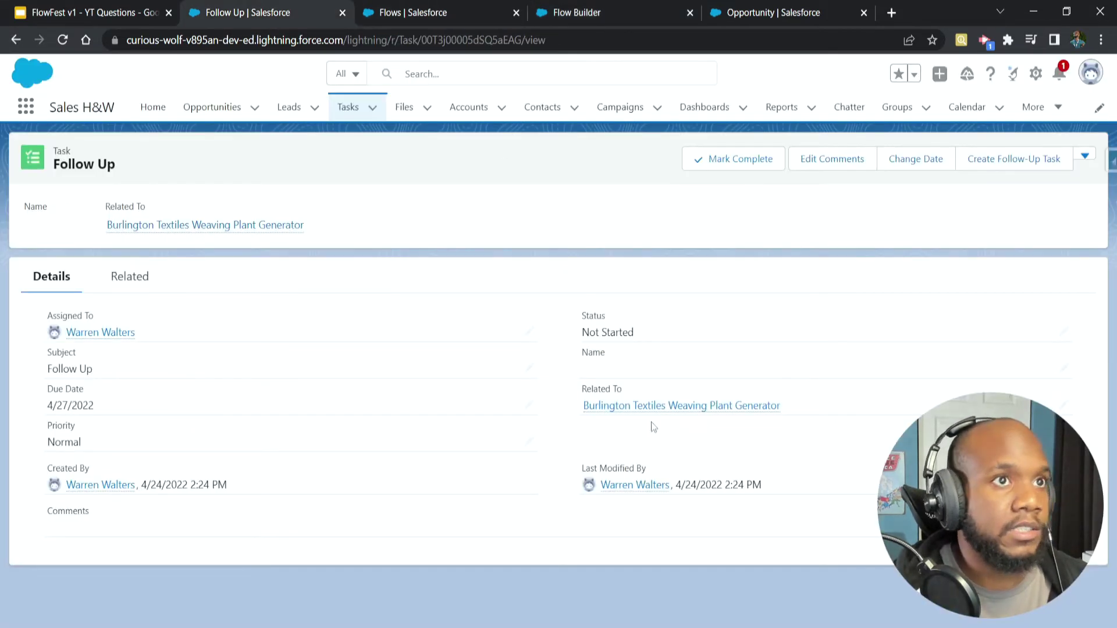
click(1061, 407)
click(1035, 415)
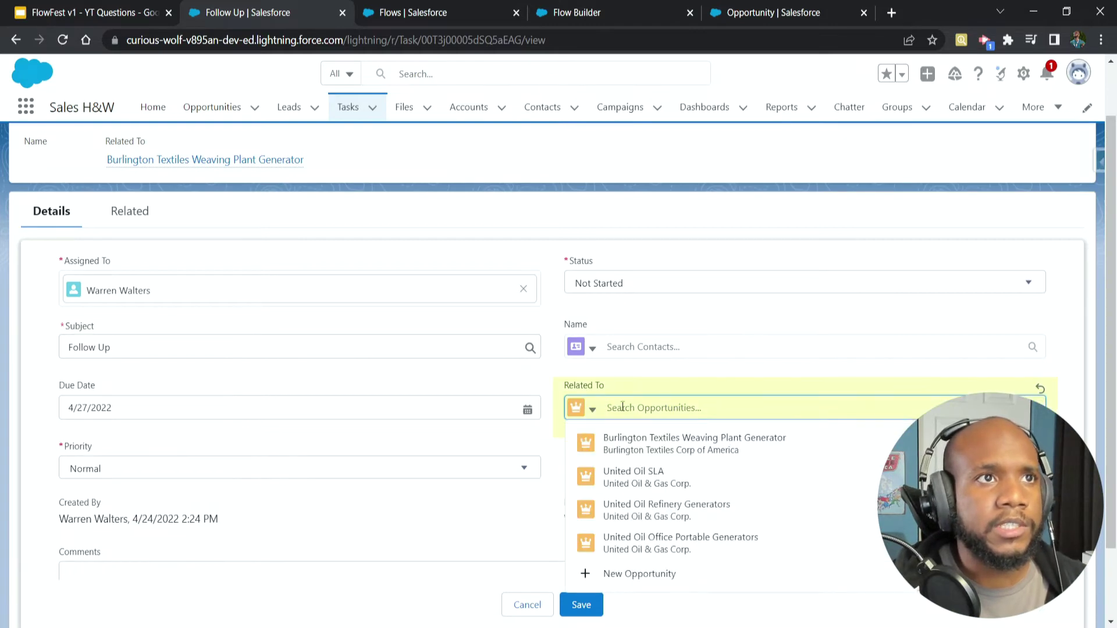
scroll(646, 488, down, 1)
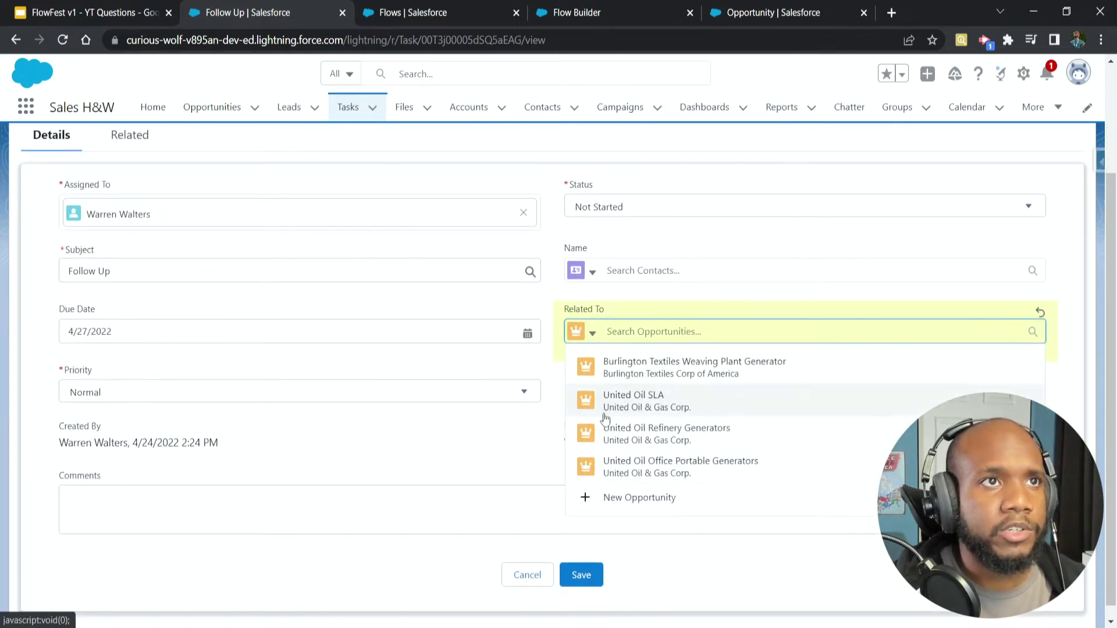
click(578, 333)
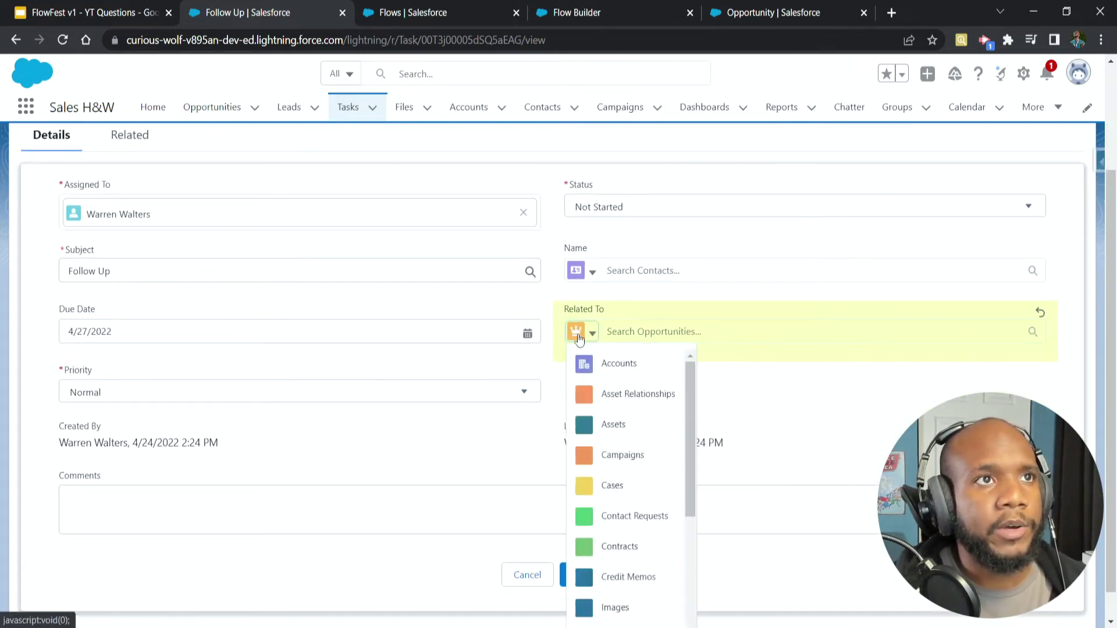
scroll(605, 412, down, 6)
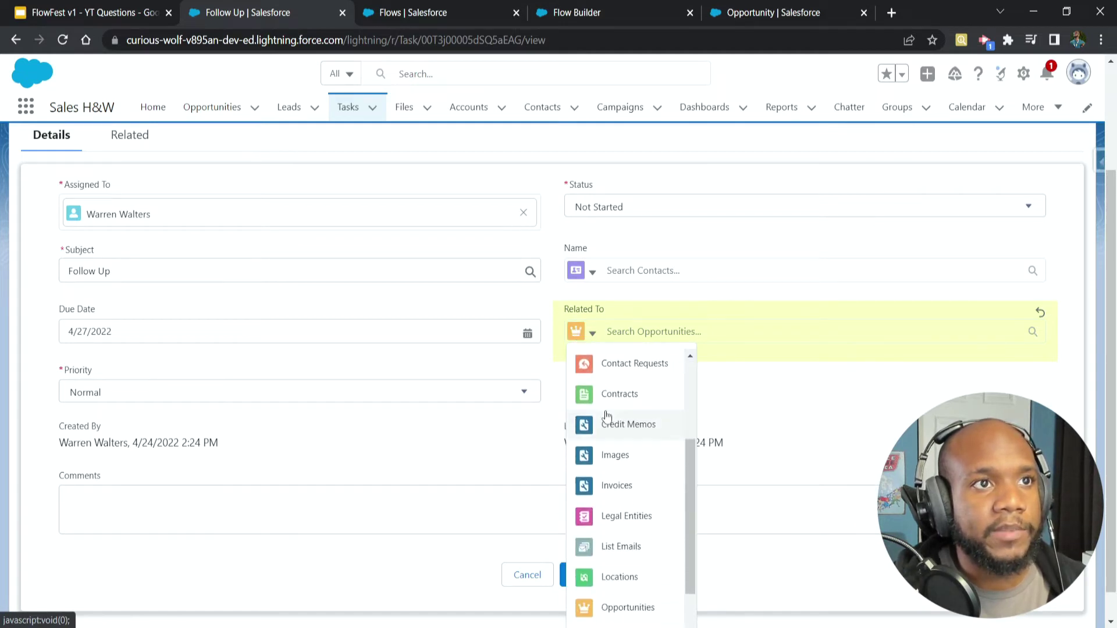
scroll(619, 599, up, 5)
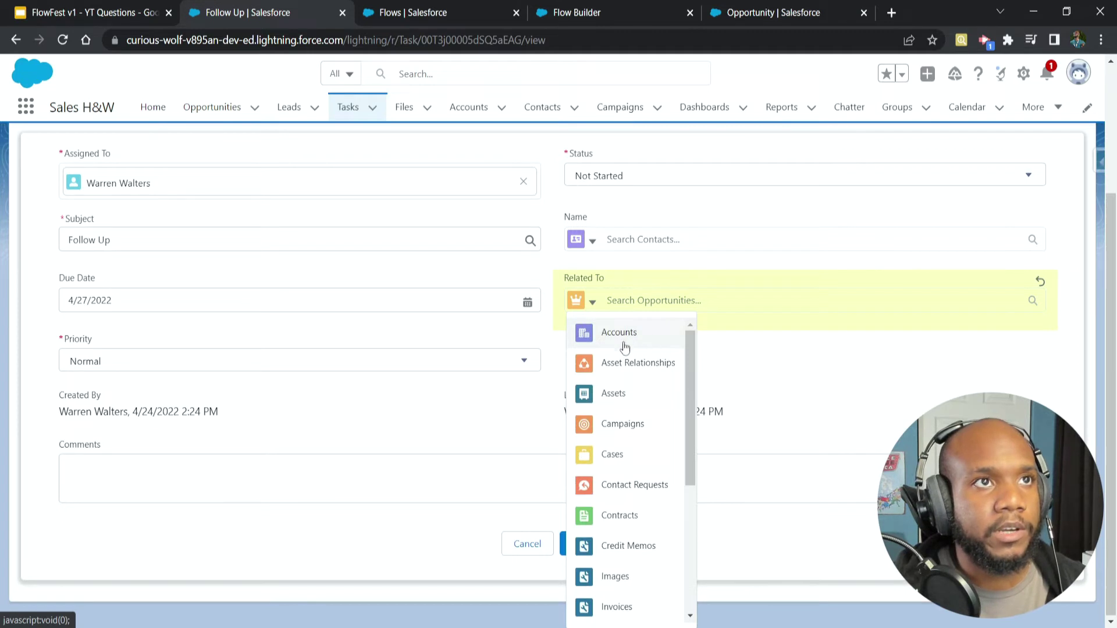
scroll(378, 351, up, 3)
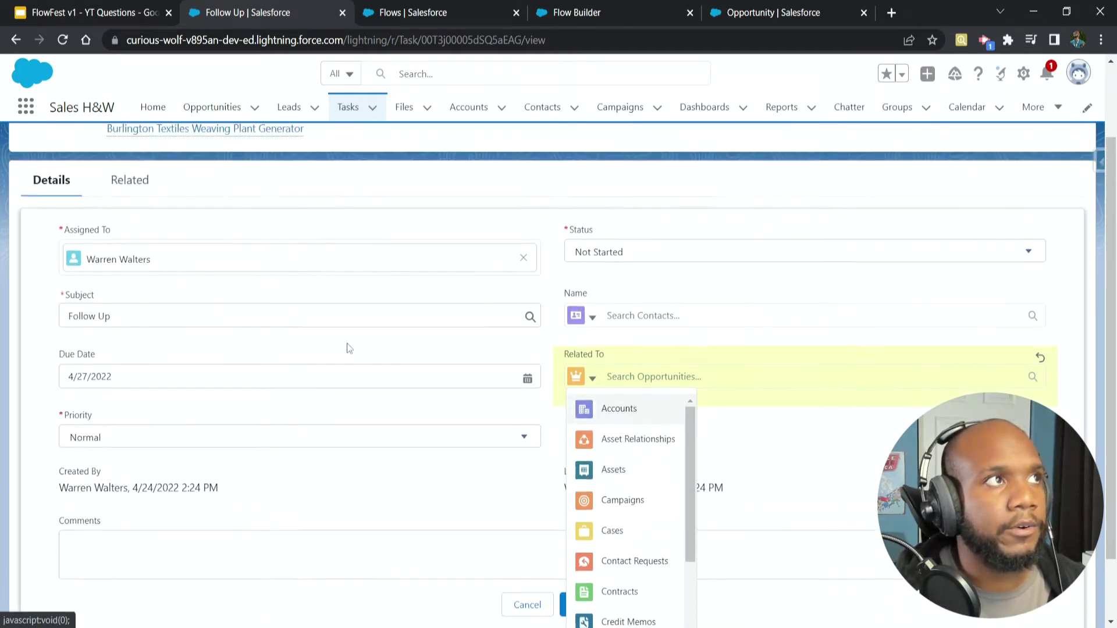
click(801, 477)
click(610, 450)
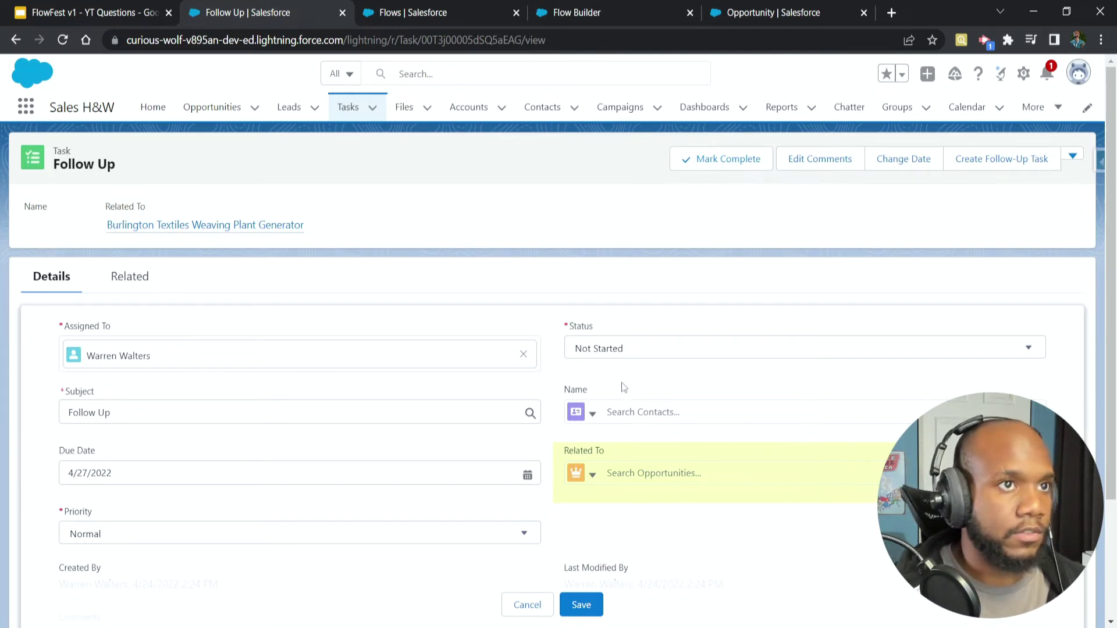
drag(612, 451, 556, 457)
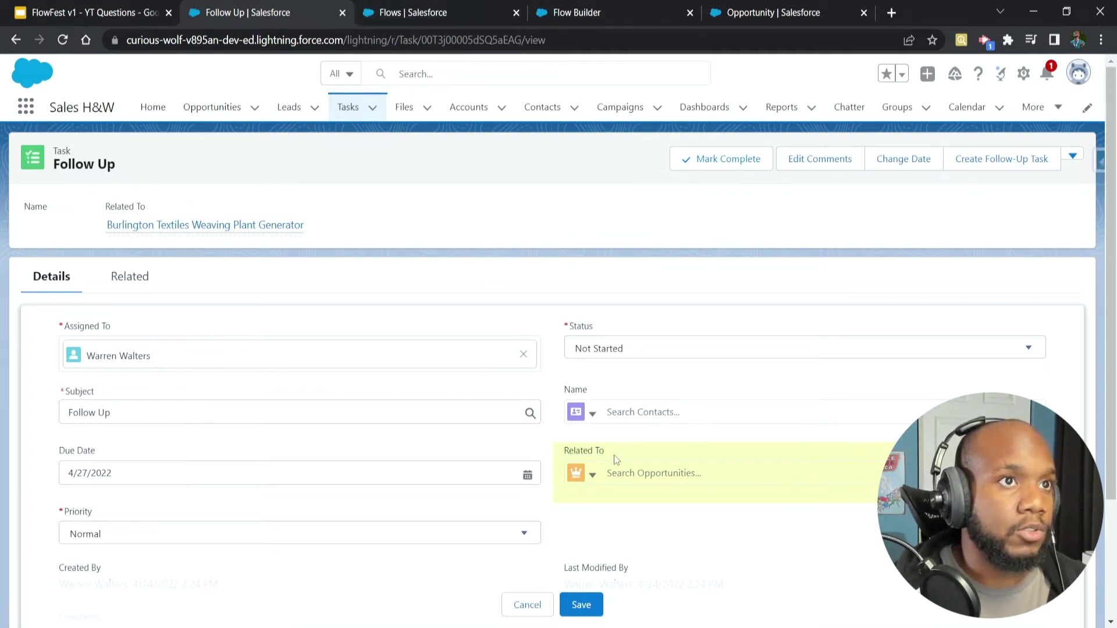
click(576, 454)
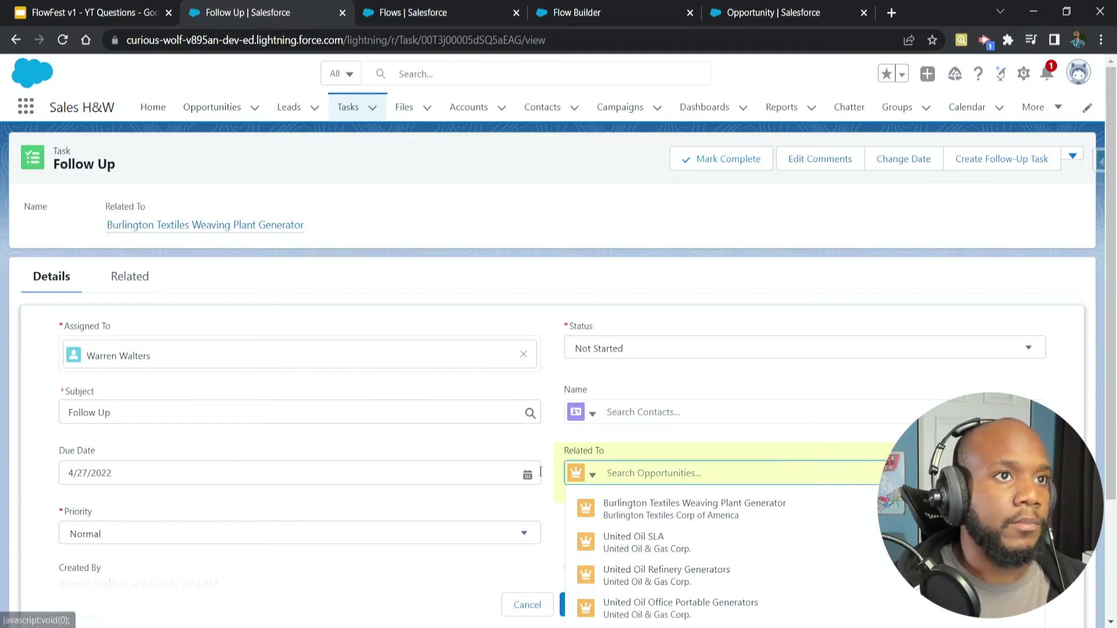
click(583, 473)
scroll(614, 361, down, 2)
Set the Task's Status value to Not Started
click(575, 12)
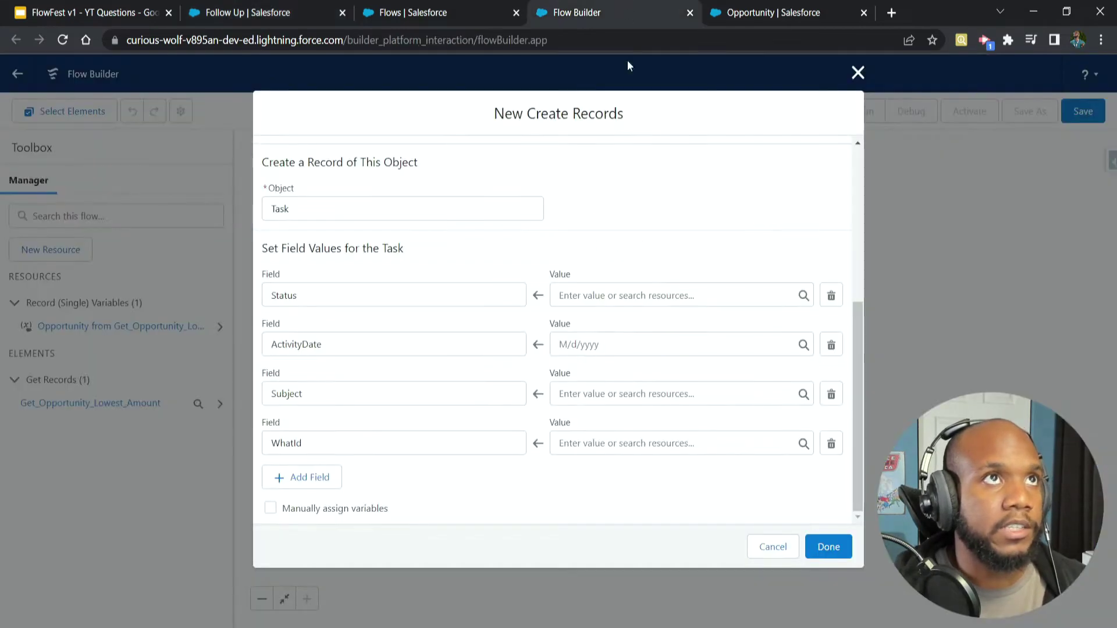
click(663, 452)
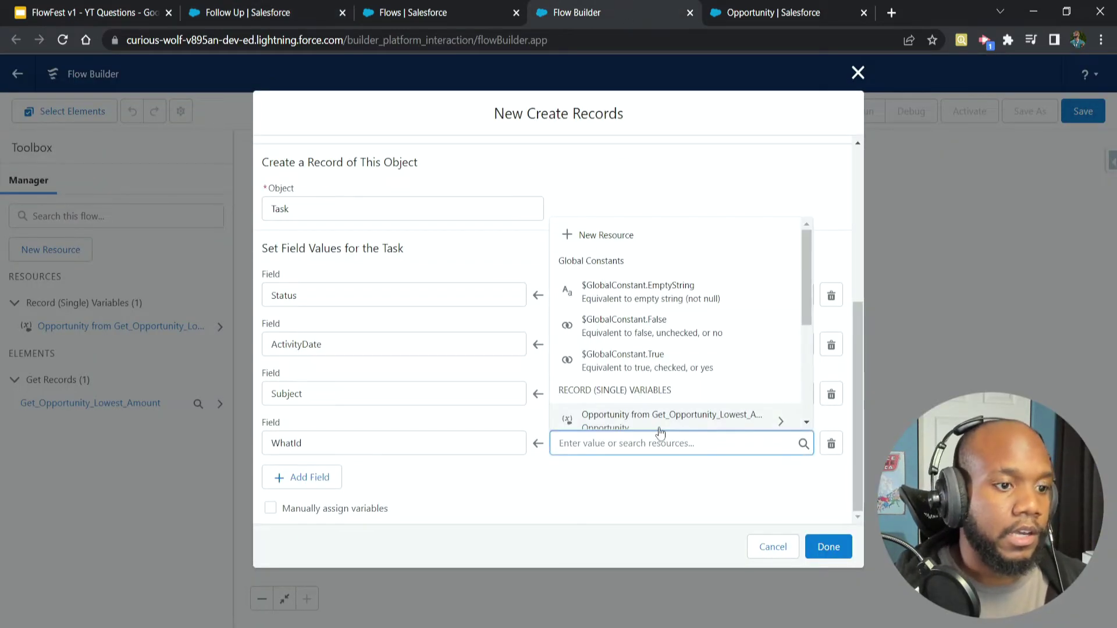
key(Escape)
click(605, 296)
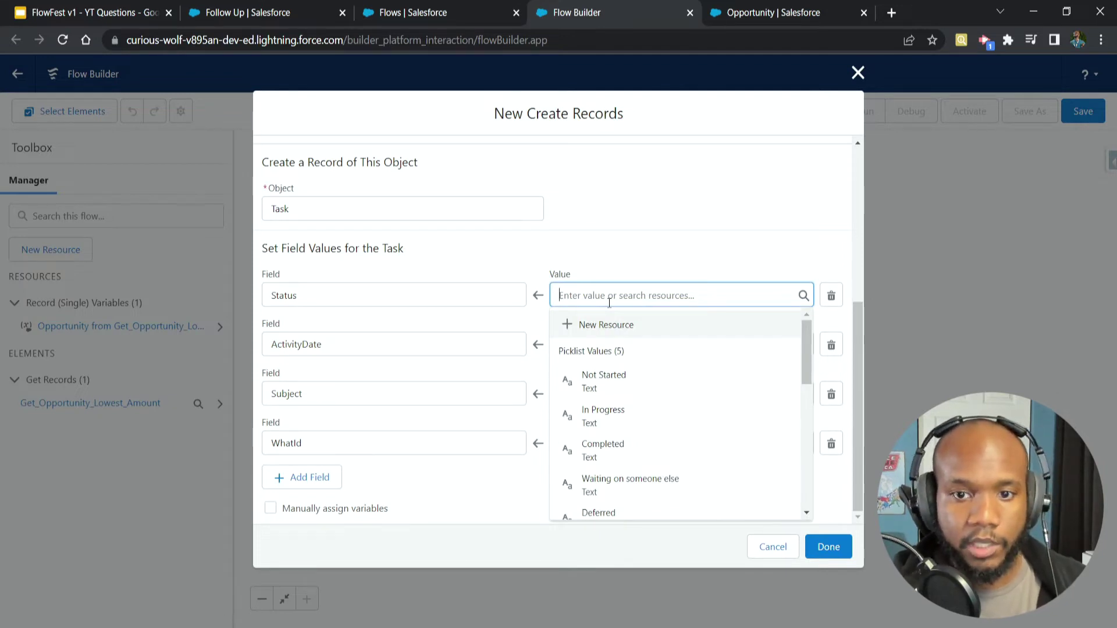
text(Not)
key(Return)
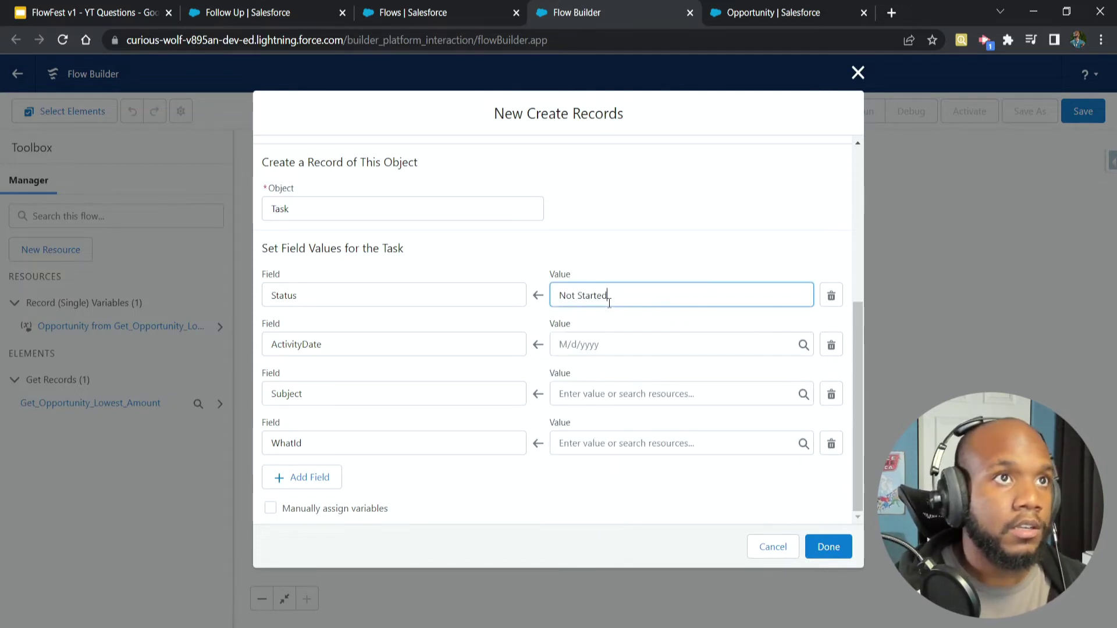
Try setting ActivityDate to $System OriginDateTime plus three days
click(594, 343)
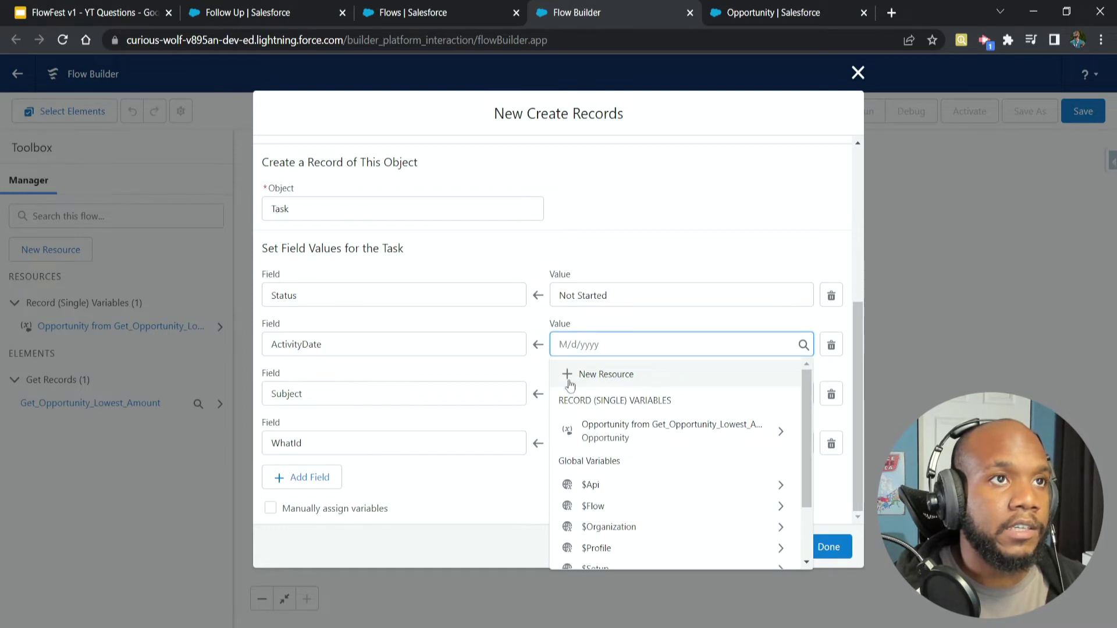
scroll(628, 460, down, 1)
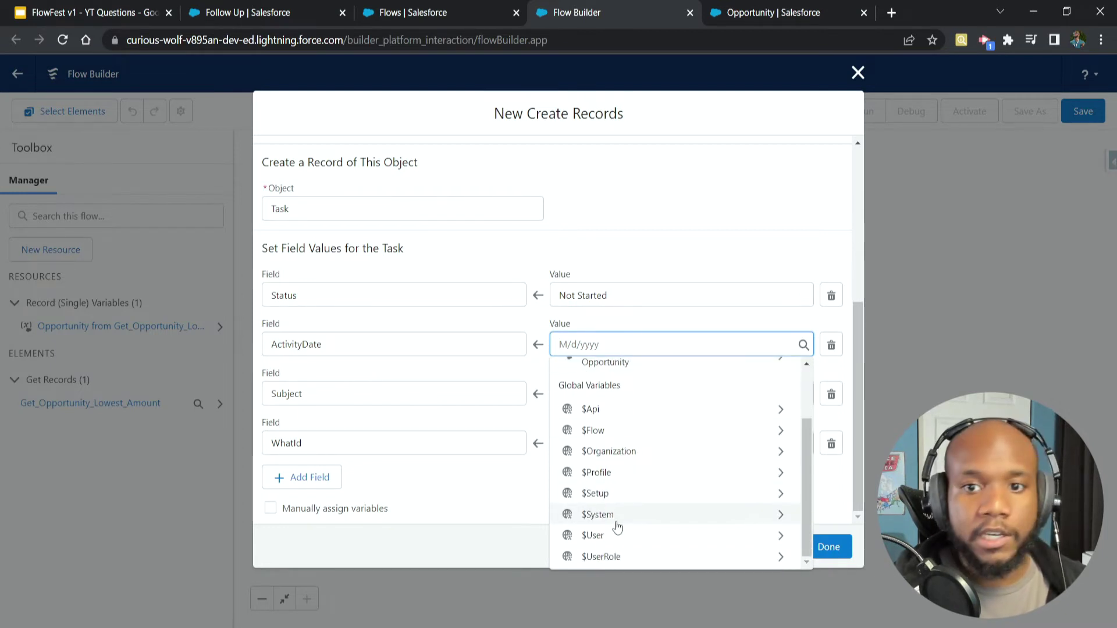
scroll(618, 526, up, 1)
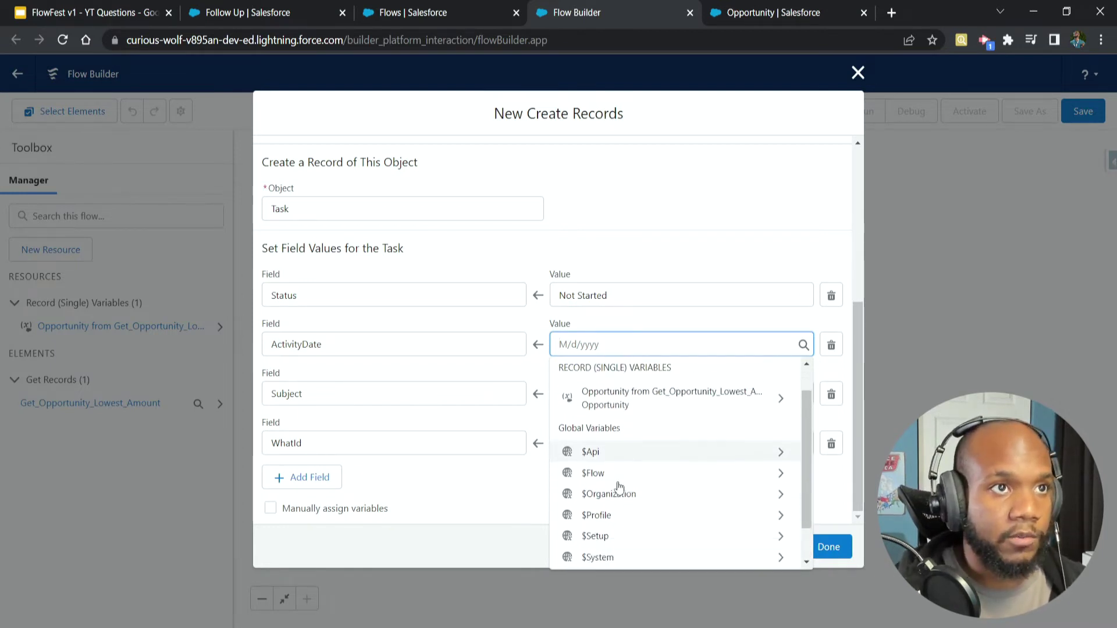
scroll(619, 526, down, 1)
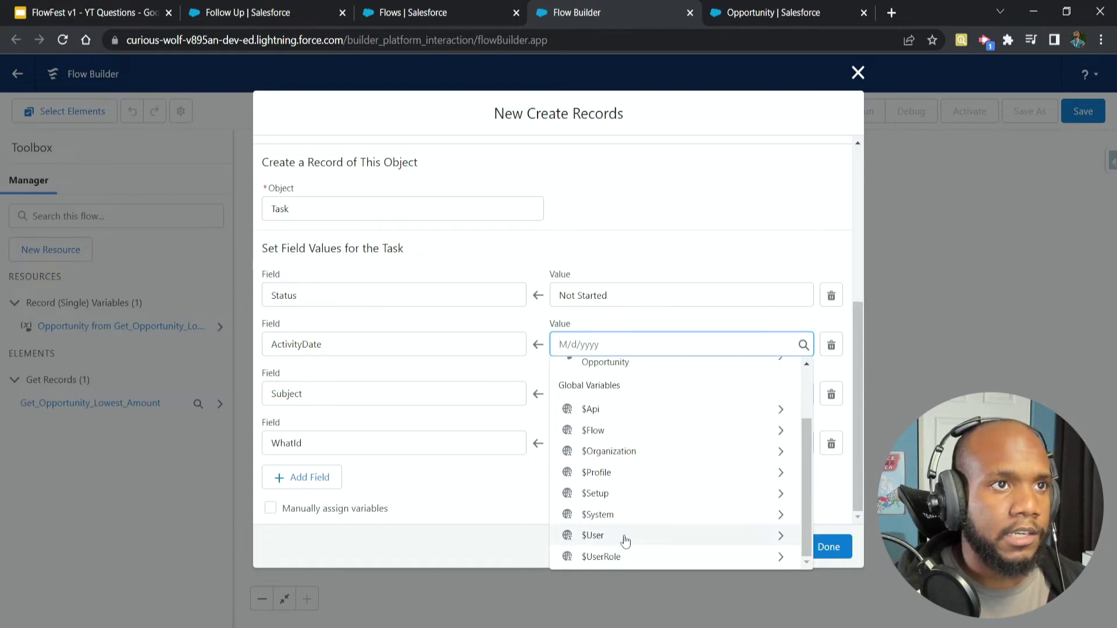
click(669, 514)
click(613, 379)
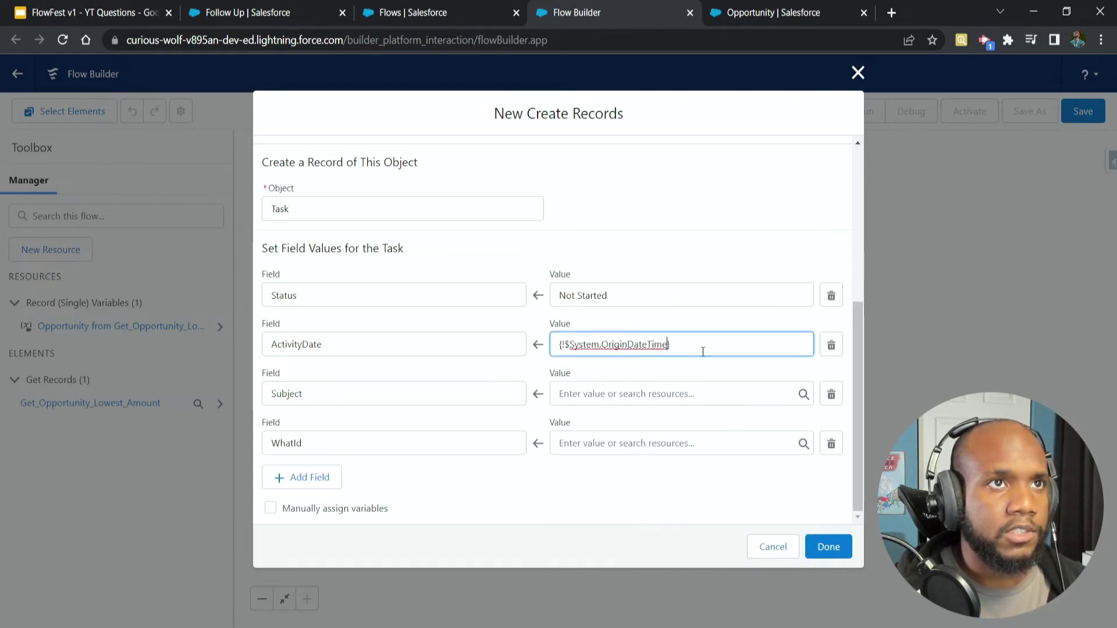
text(+3)
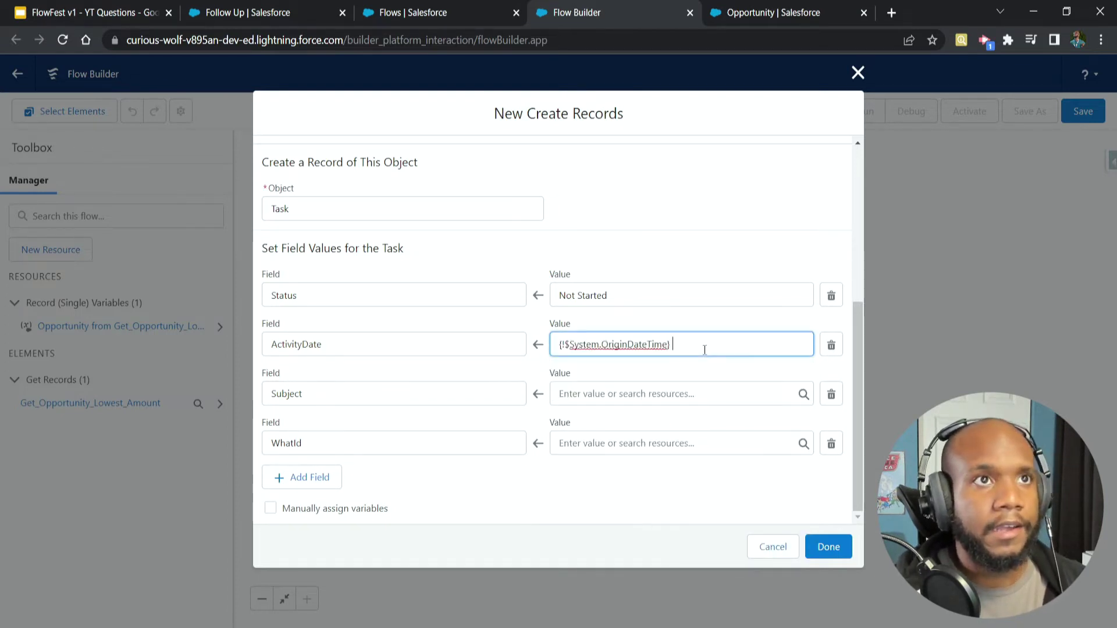
text(3)
key(Tab)
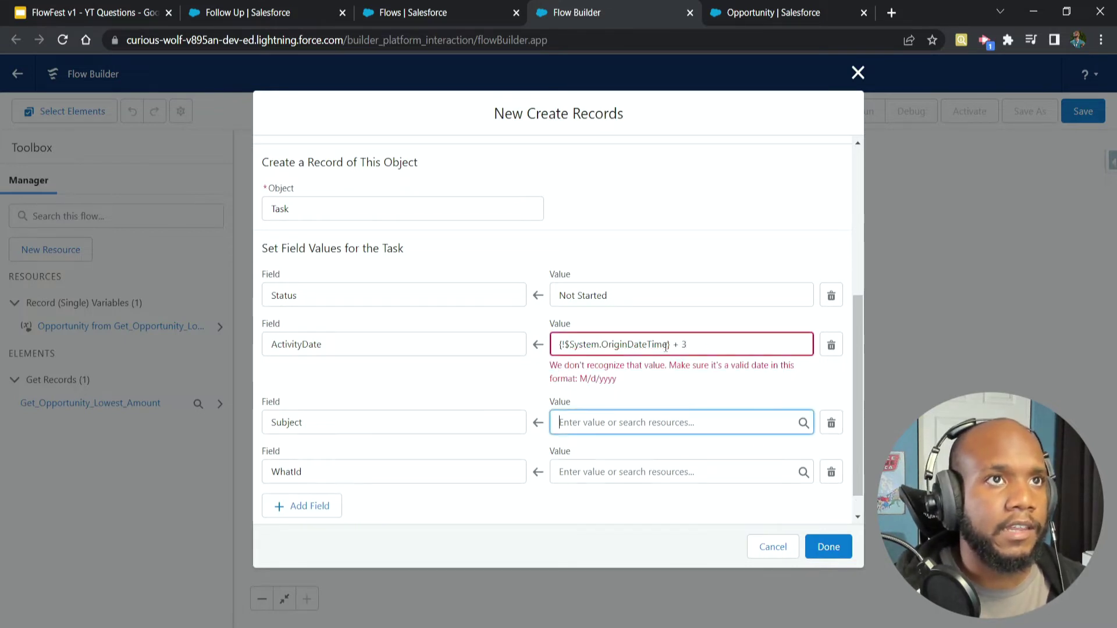
Clear the invalid ActivityDate value and leave it empty
click(628, 344)
drag(698, 344, 521, 333)
key(BackSpace)
scroll(603, 424, down, 2)
scroll(603, 425, up, 2)
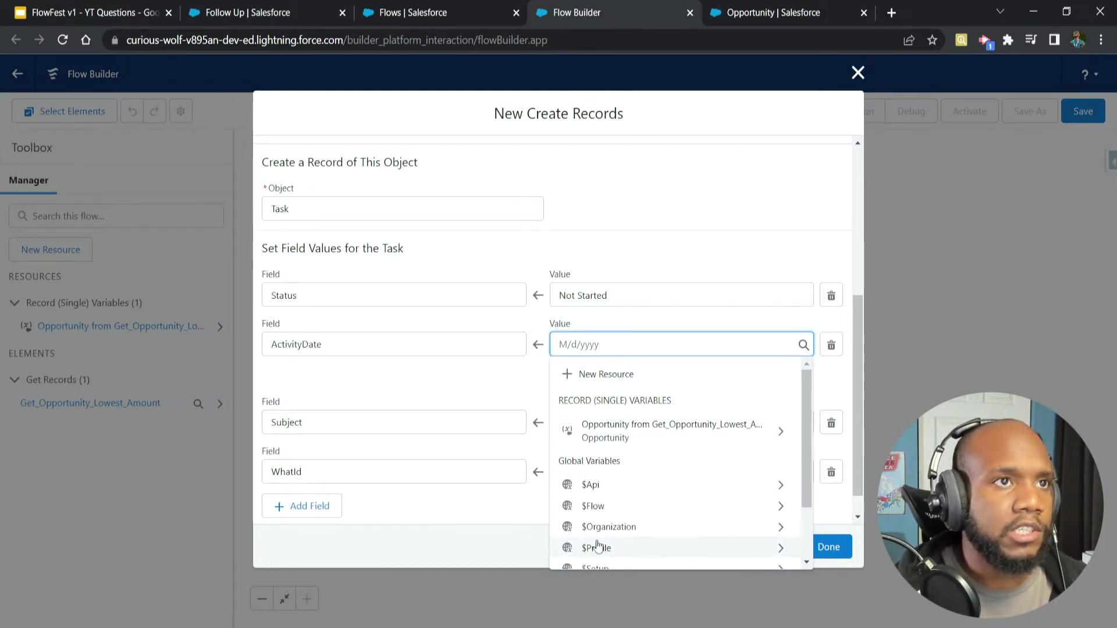
scroll(602, 534, down, 2)
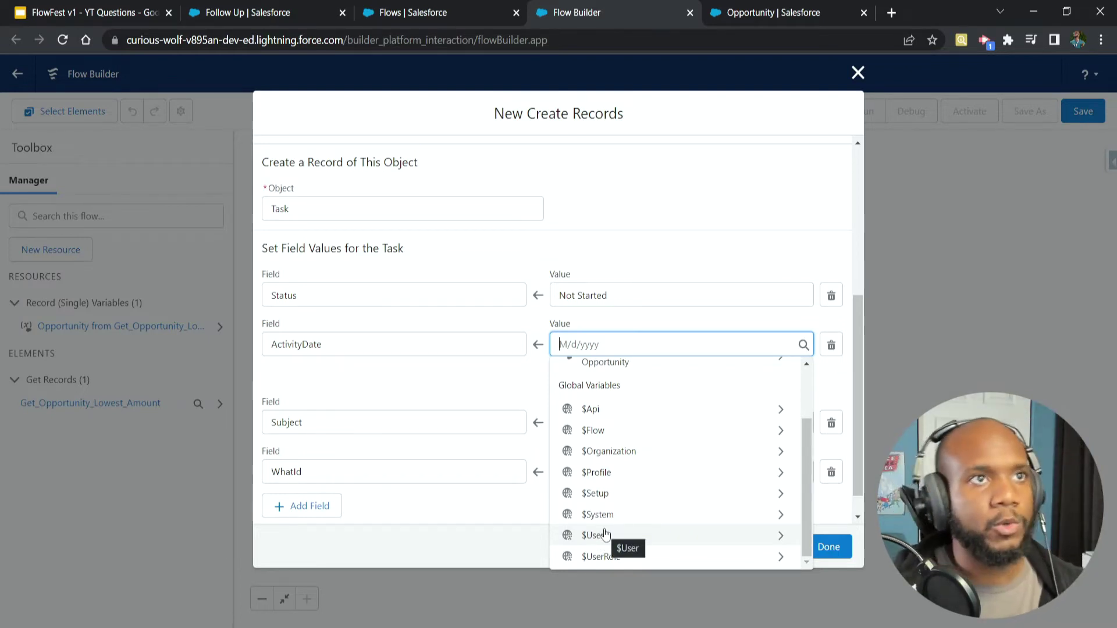
scroll(608, 433, up, 2)
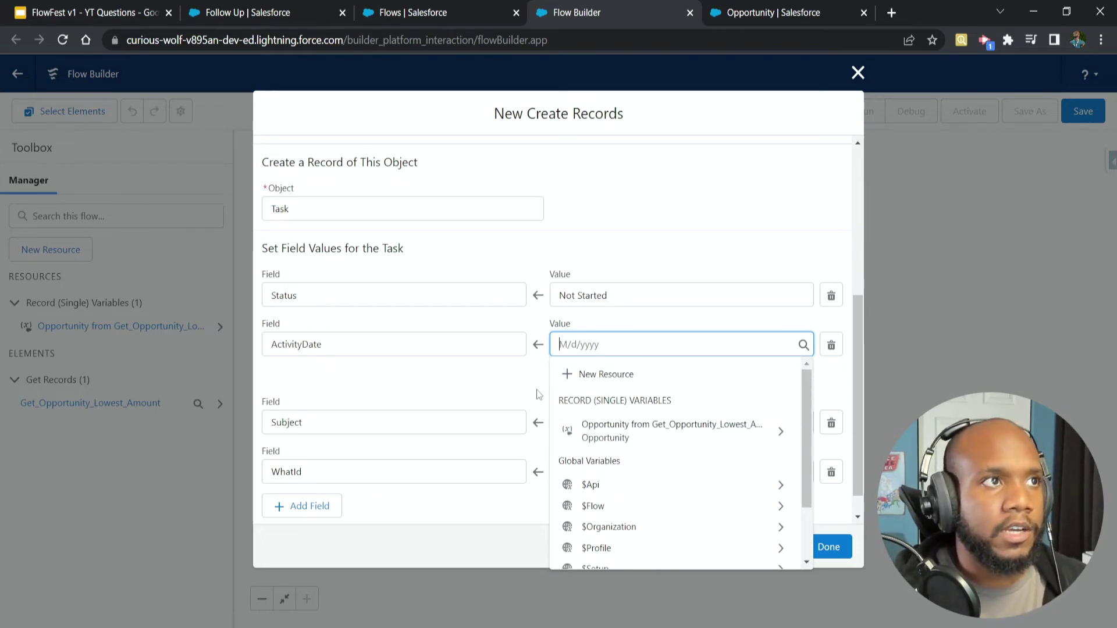
click(631, 367)
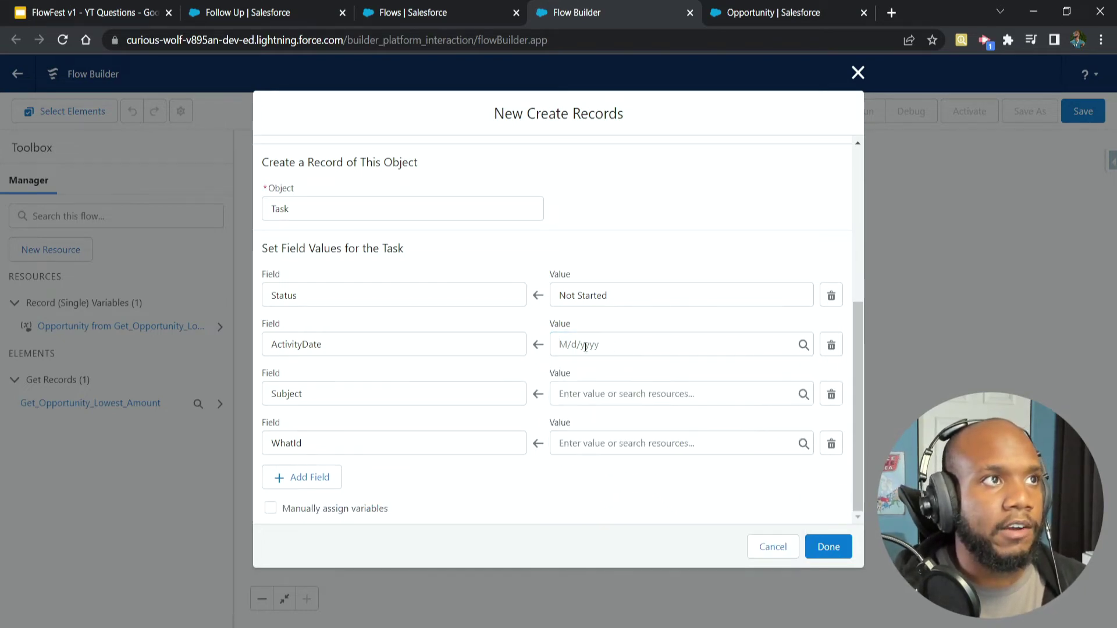
Enter 'Follow Up' as the Task's Subject value
click(627, 395)
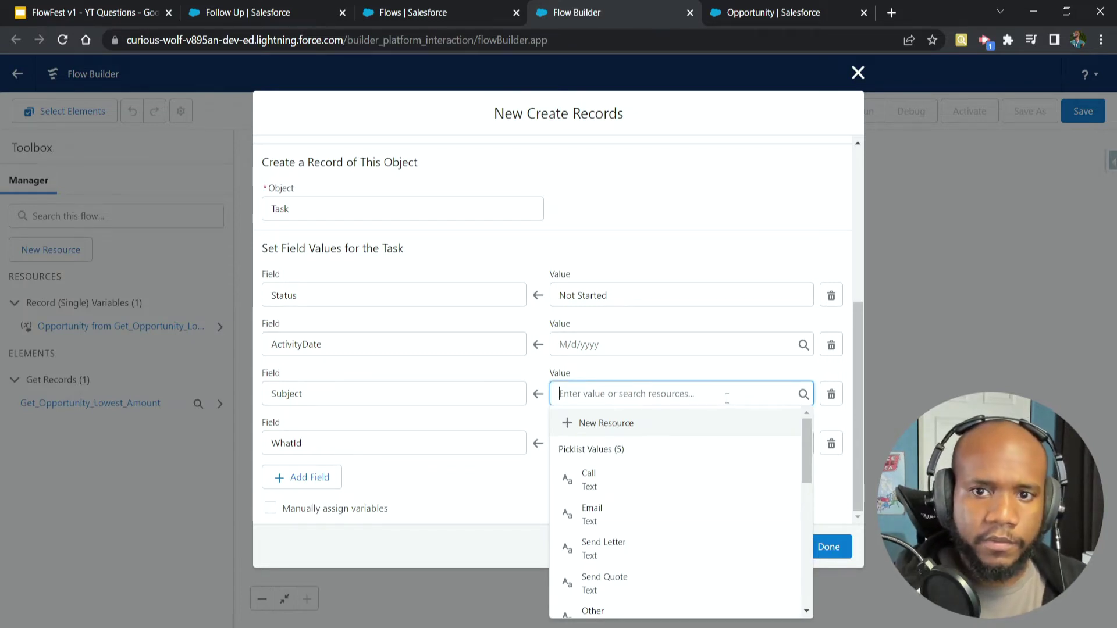
scroll(591, 464, down, 2)
scroll(614, 571, up, 2)
scroll(612, 504, down, 2)
scroll(610, 477, up, 2)
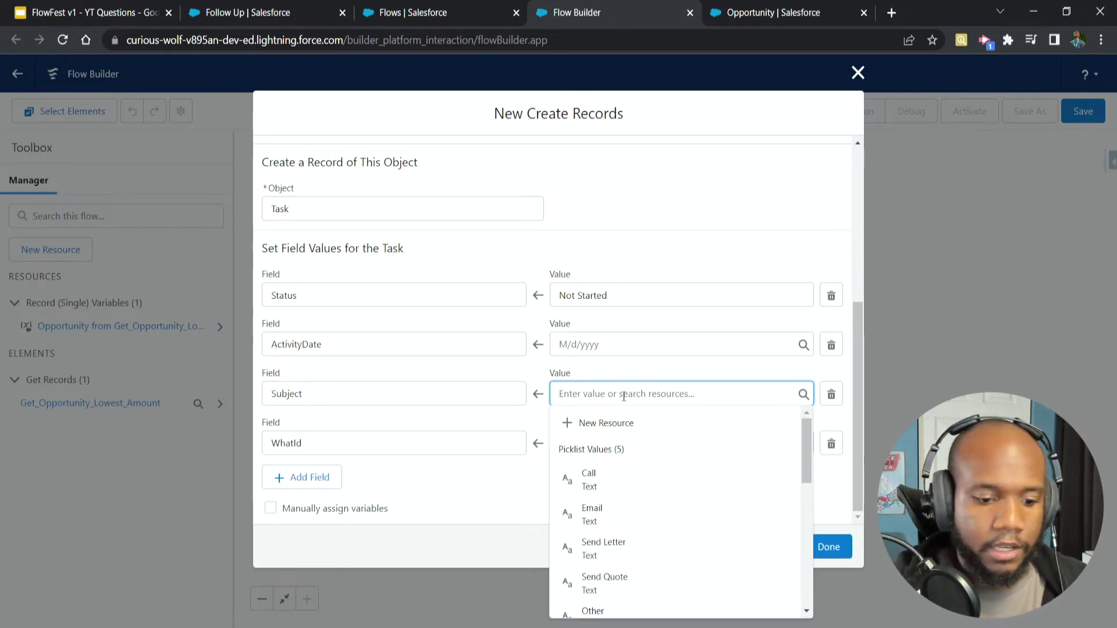
text(Follow Up)
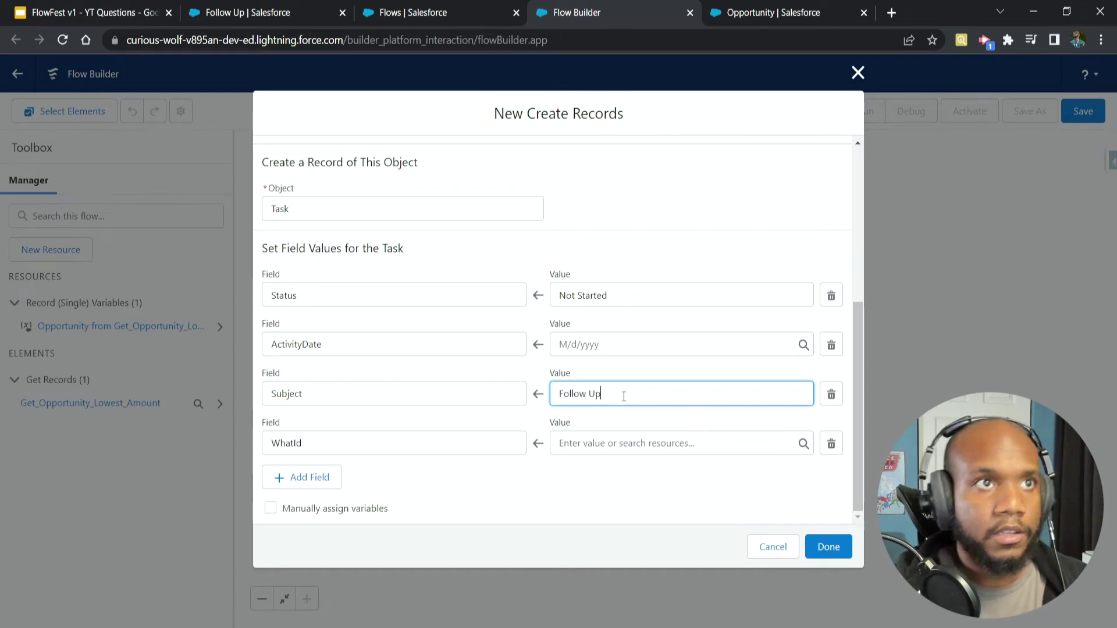
click(595, 517)
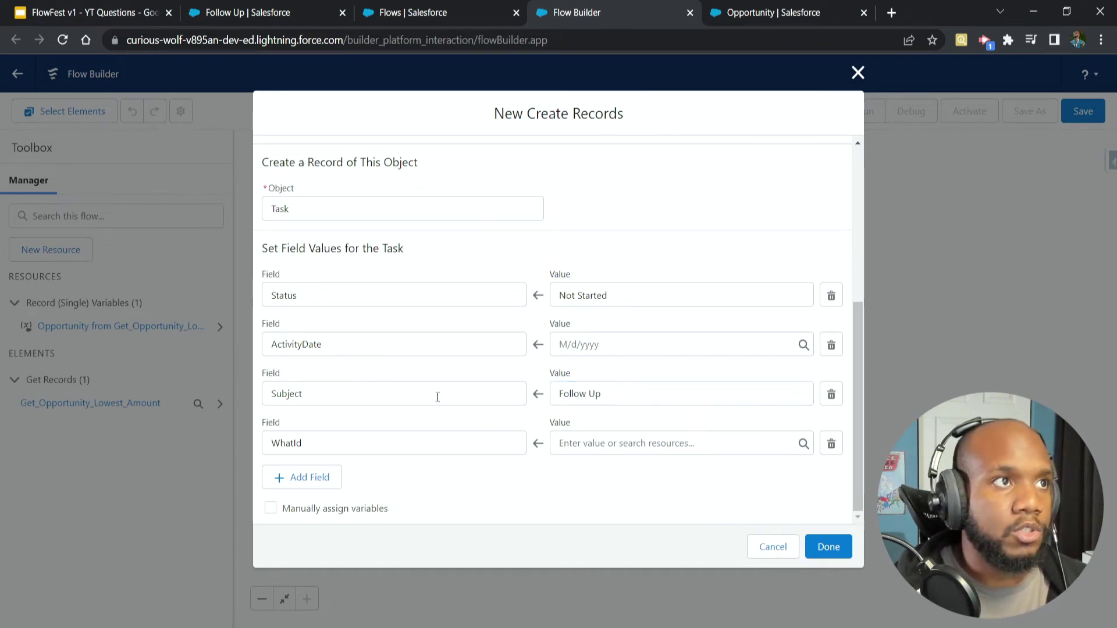
click(351, 13)
Change the existing task's Subject to 'Check Into This' and save the task
scroll(453, 356, down, 2)
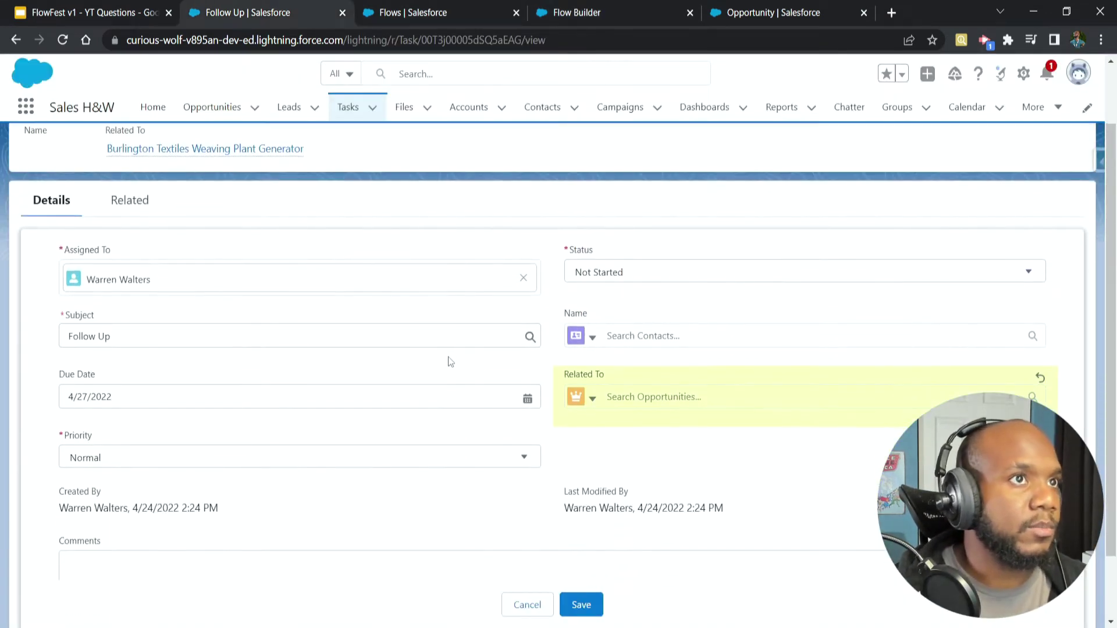
click(414, 332)
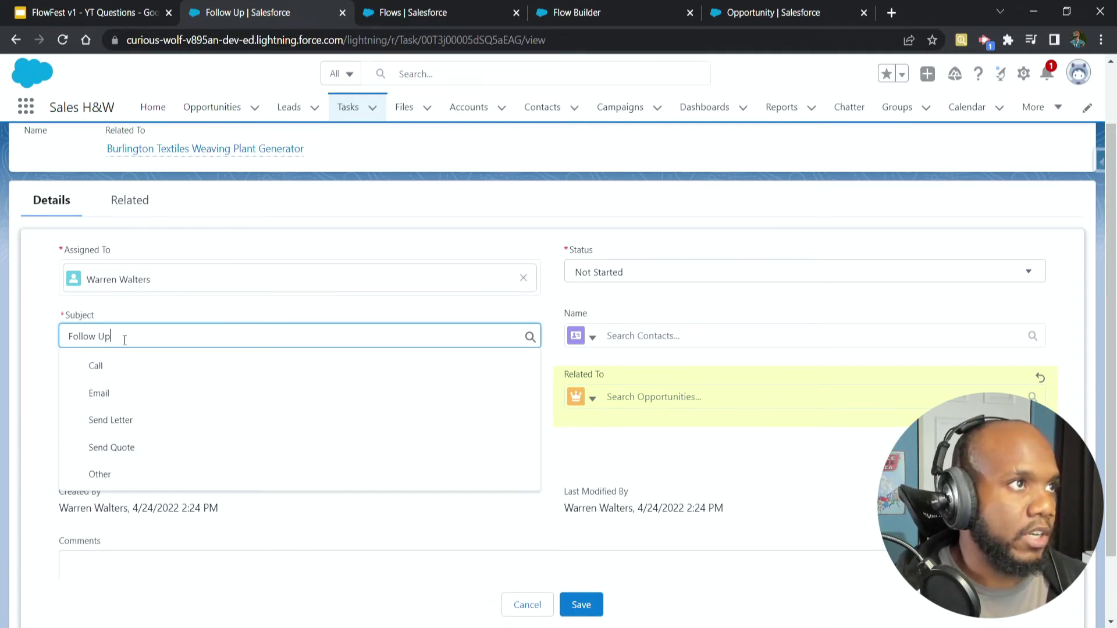
click(103, 395)
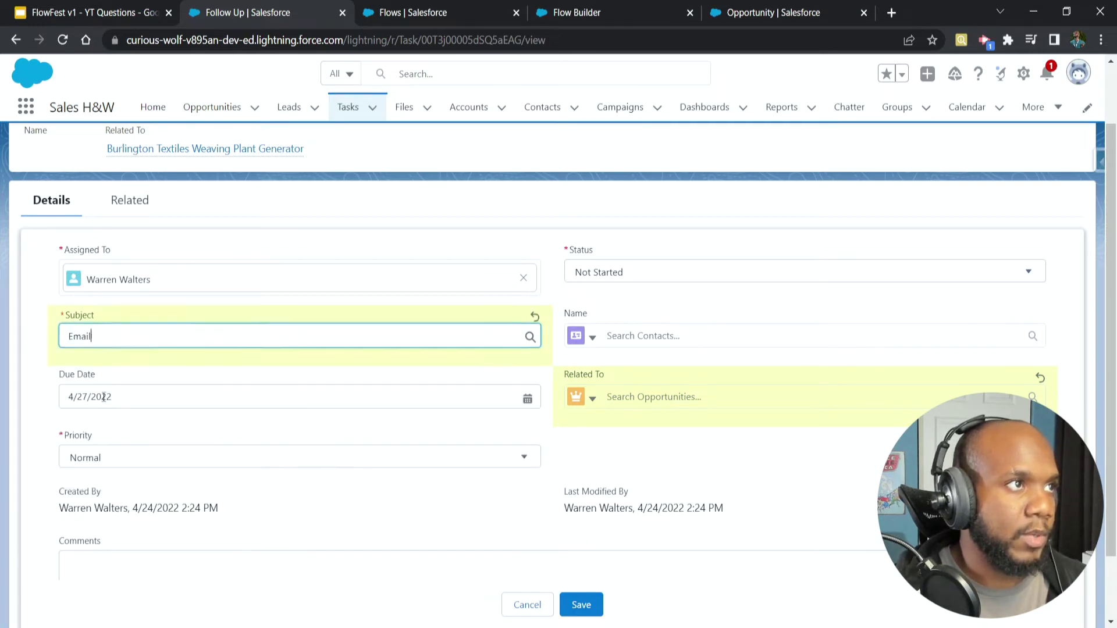
double_click(122, 334)
key(BackSpace)
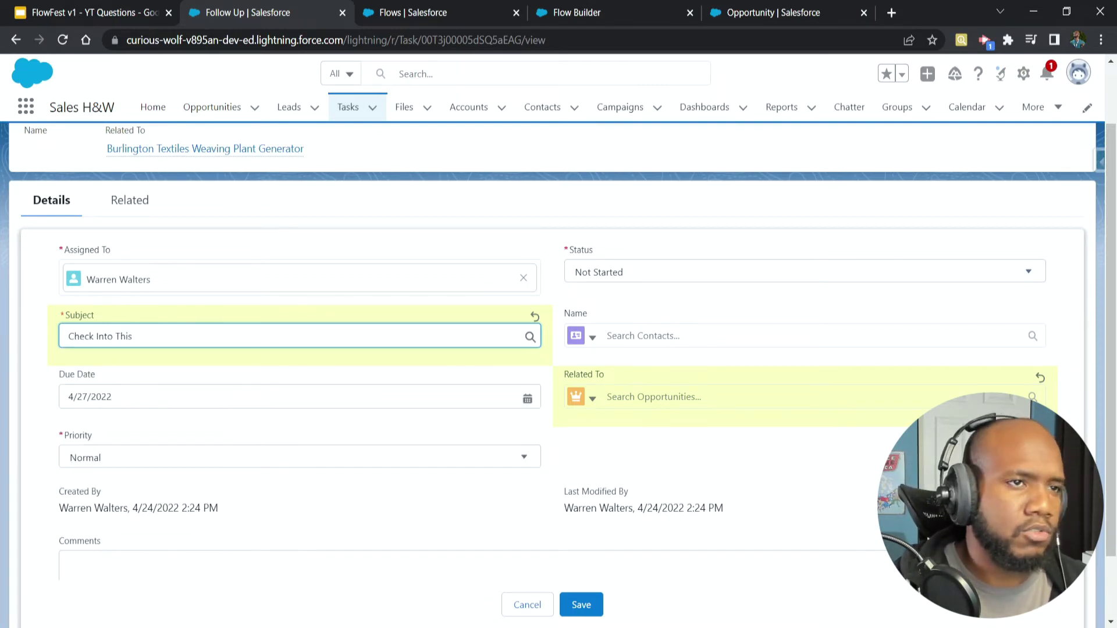
click(581, 605)
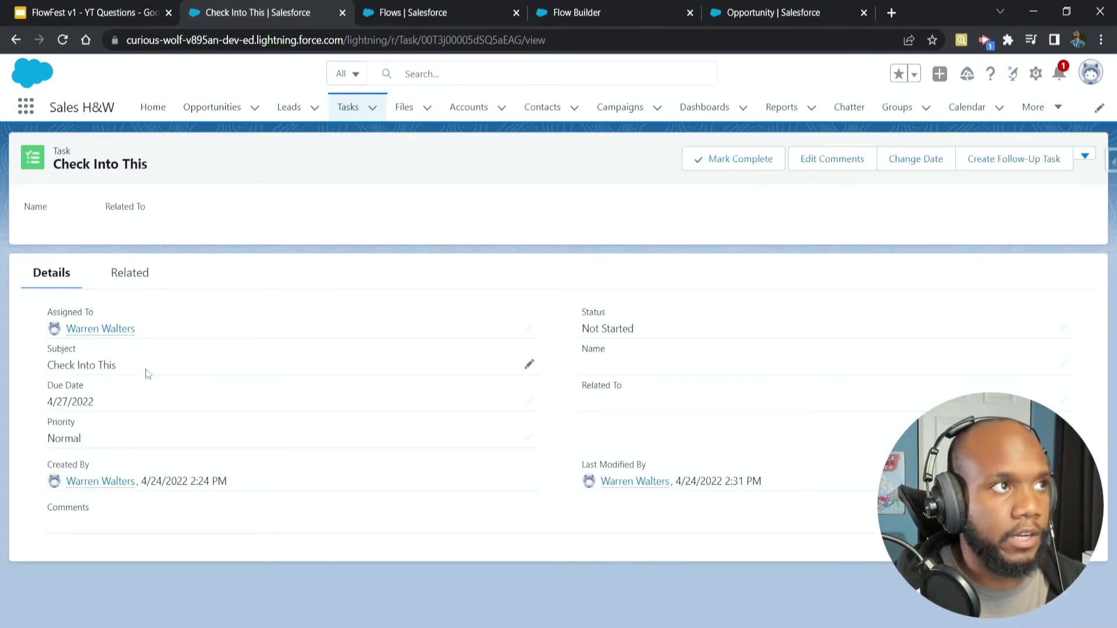
double_click(176, 361)
click(150, 360)
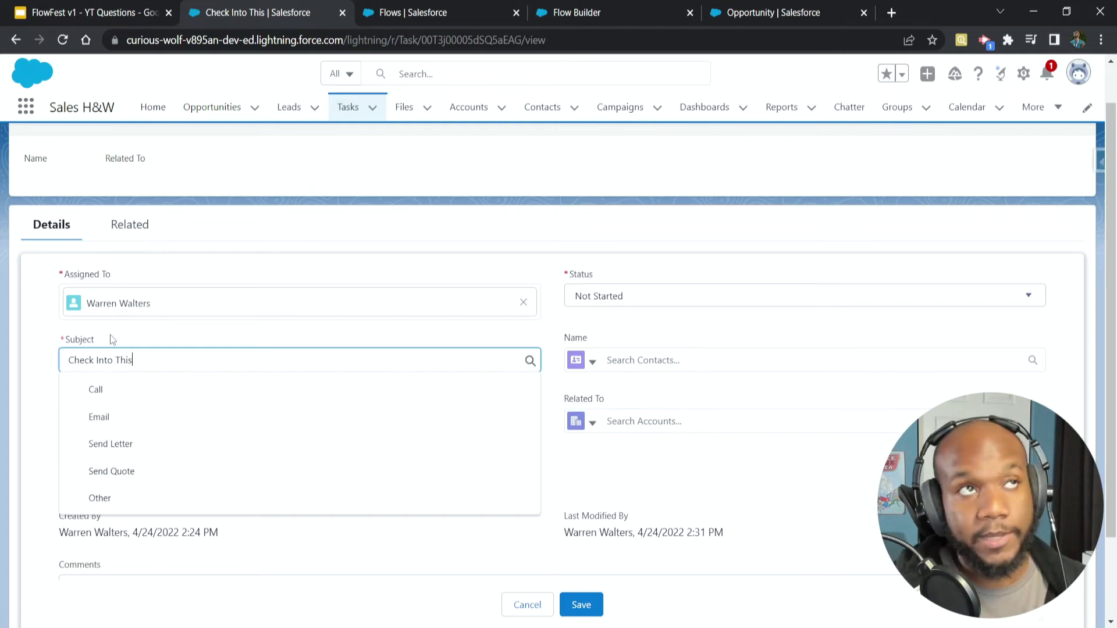
click(561, 7)
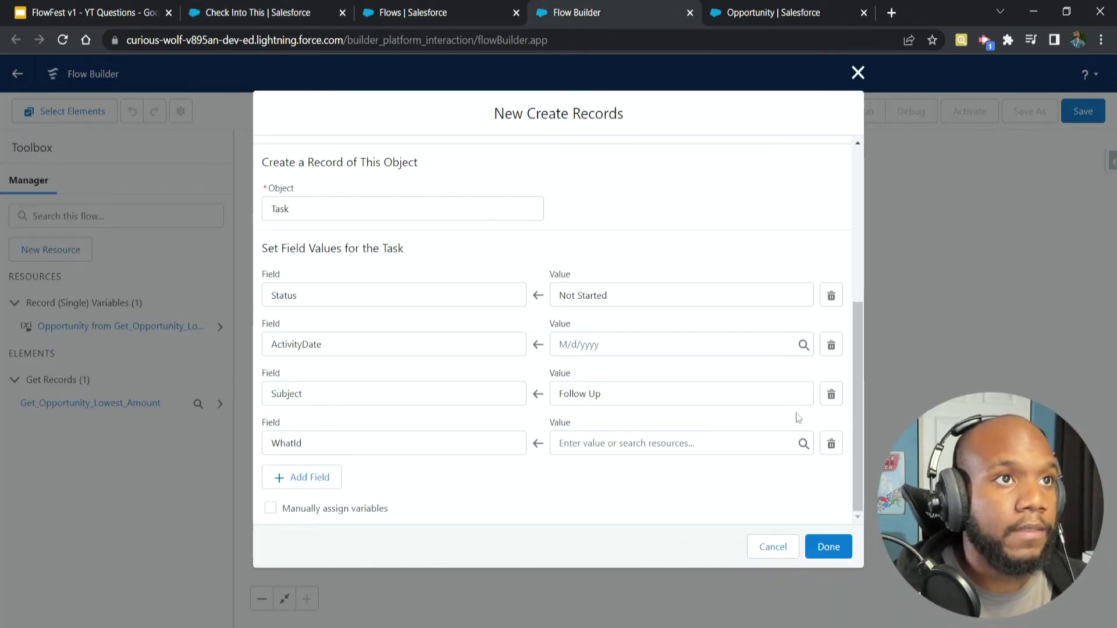
Set WhatId to the Get_Opportunity_Lowest_Amount record's Id and finish the Create Task element
click(625, 440)
text(get)
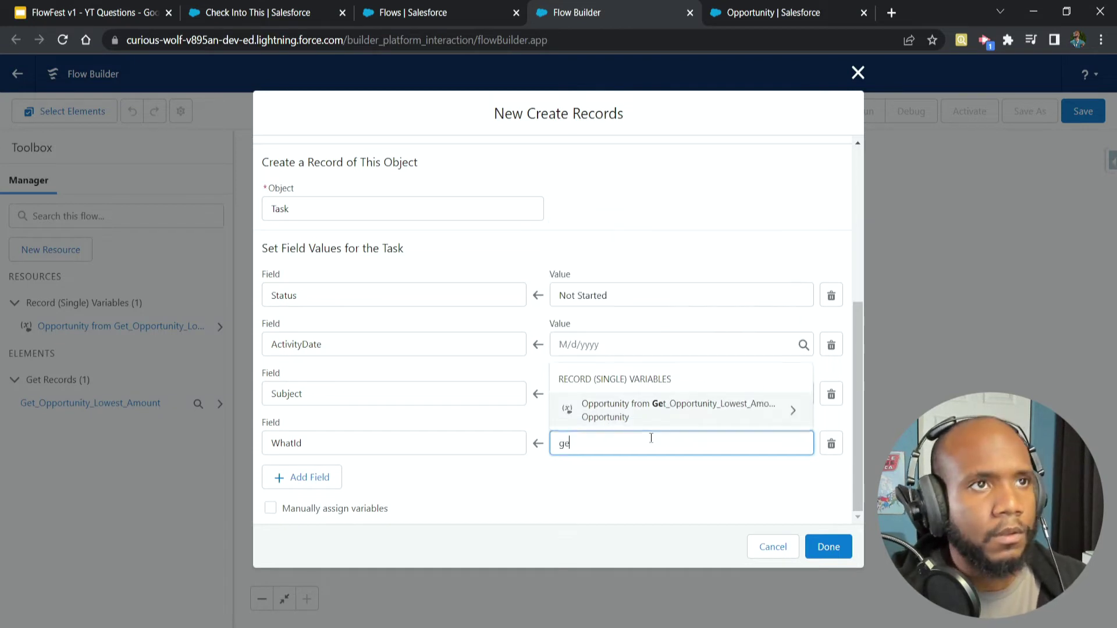
key(BackSpace)
key(BackSpace)
text(opp)
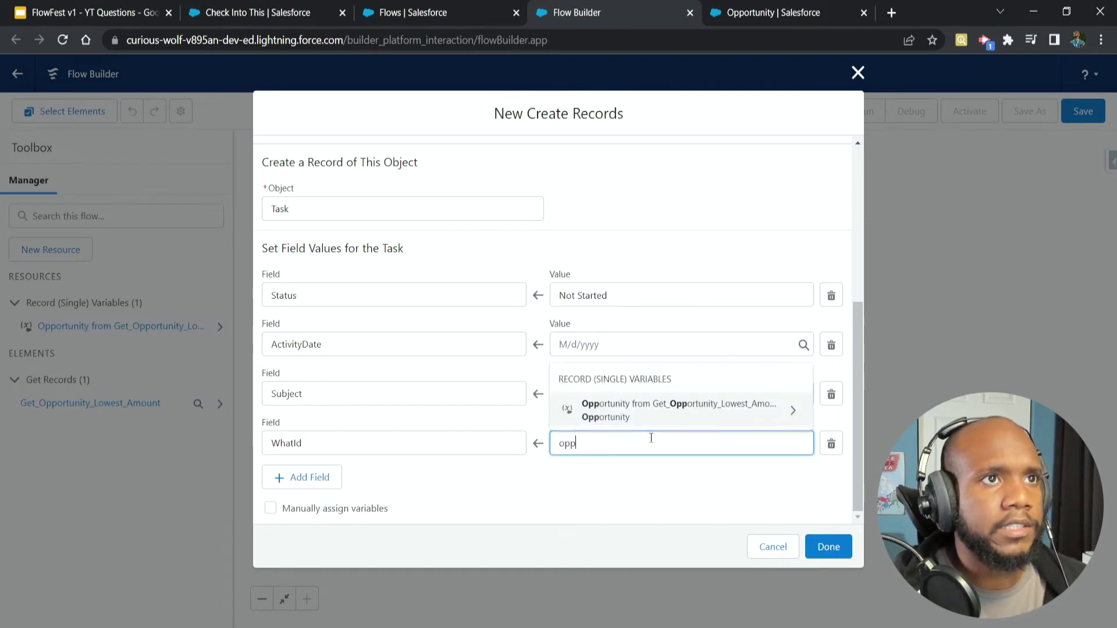
click(673, 413)
scroll(640, 317, down, 10)
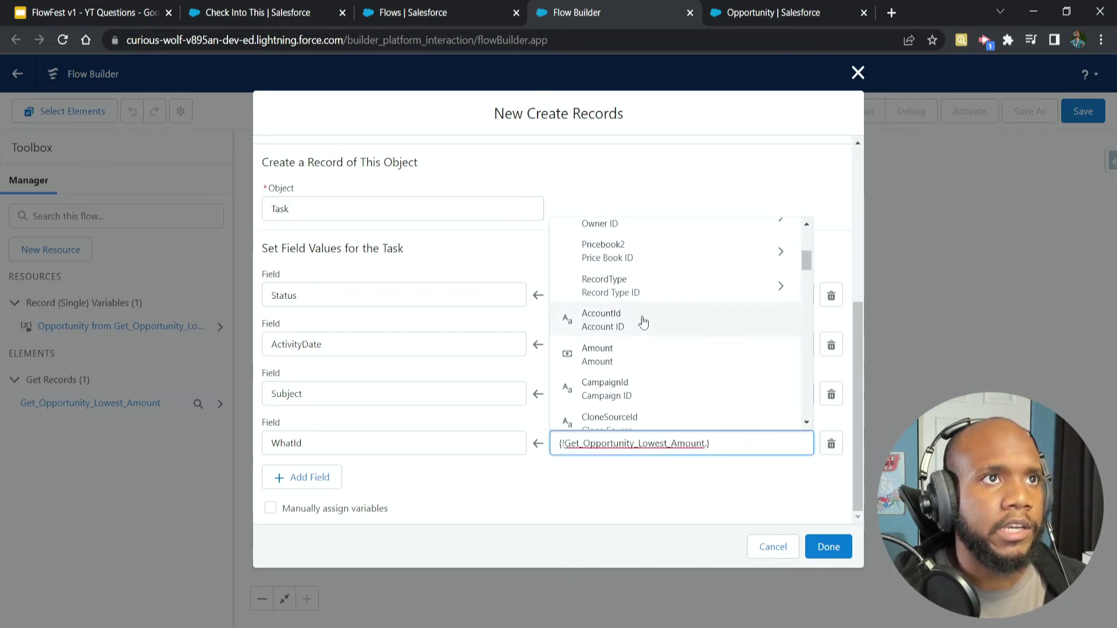
scroll(631, 312, down, 10)
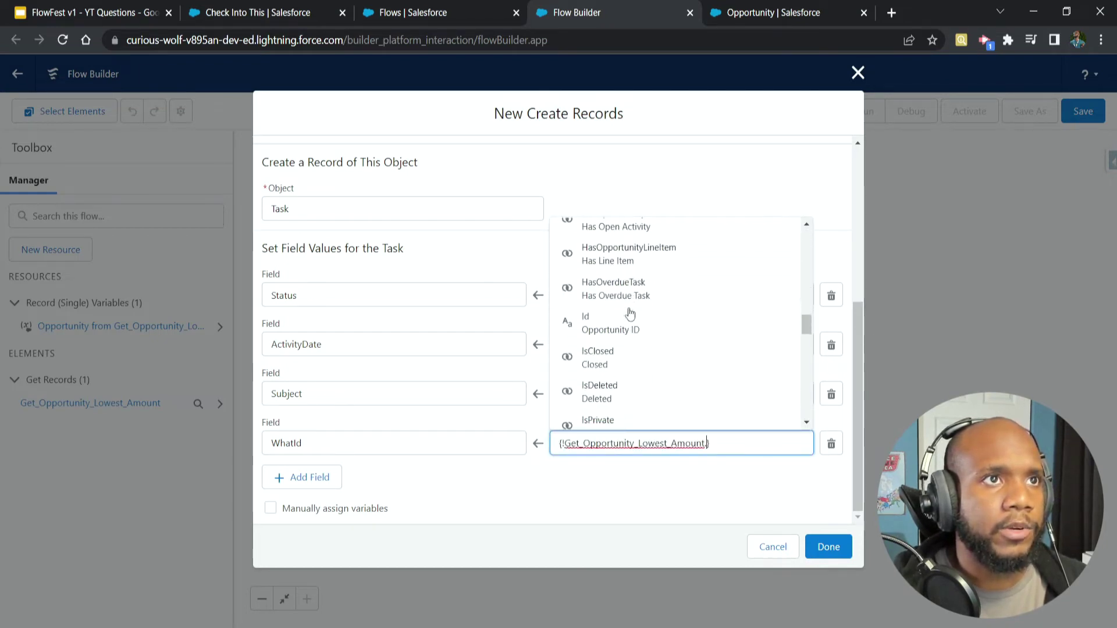
click(580, 331)
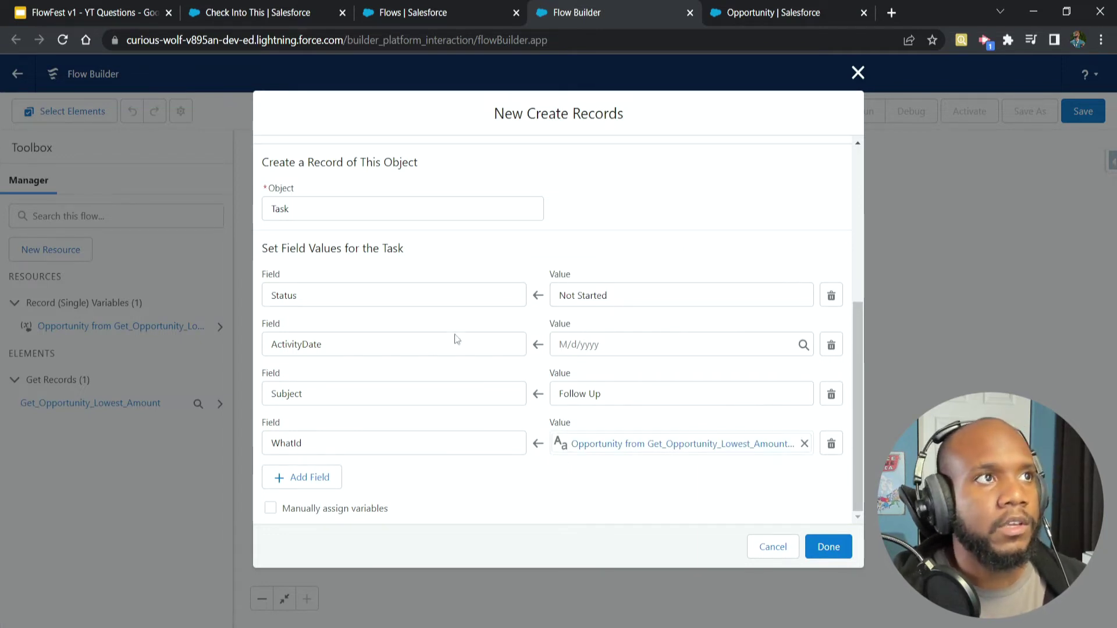
click(828, 547)
Reopen Create Task, start a new resource for ActivityDate, then cancel without changes
click(651, 399)
double_click(622, 391)
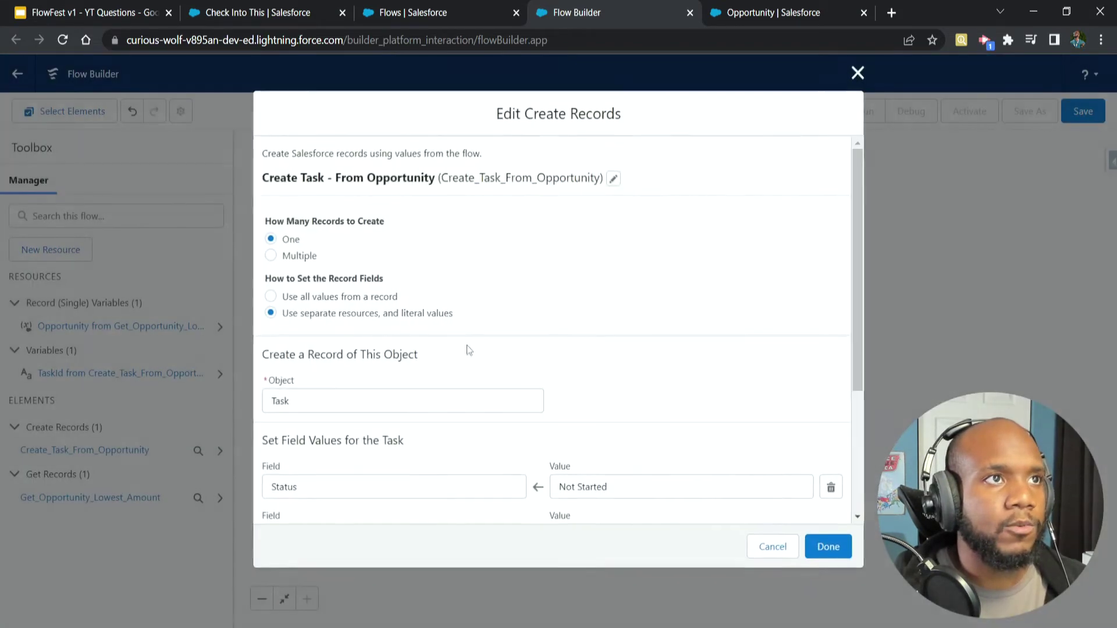
scroll(477, 357, down, 5)
click(639, 344)
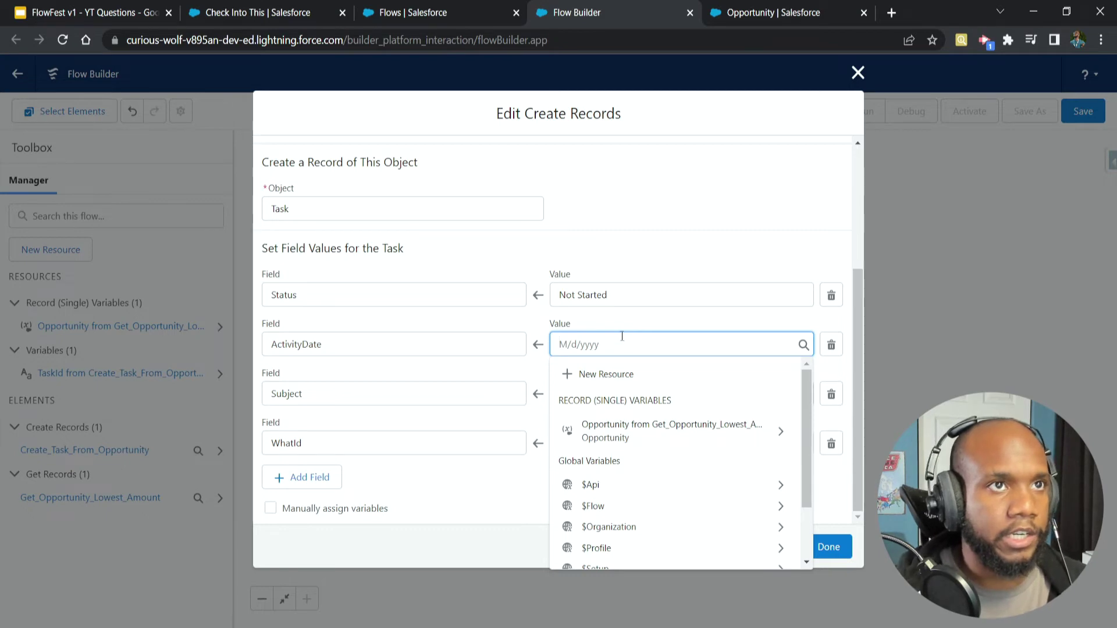
click(630, 252)
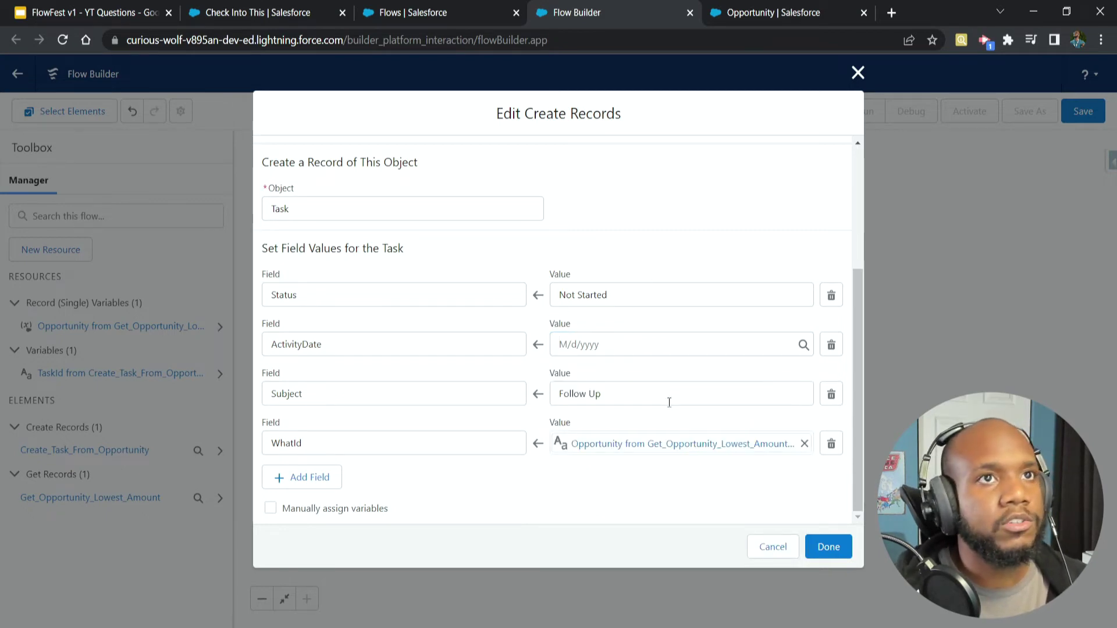
click(601, 346)
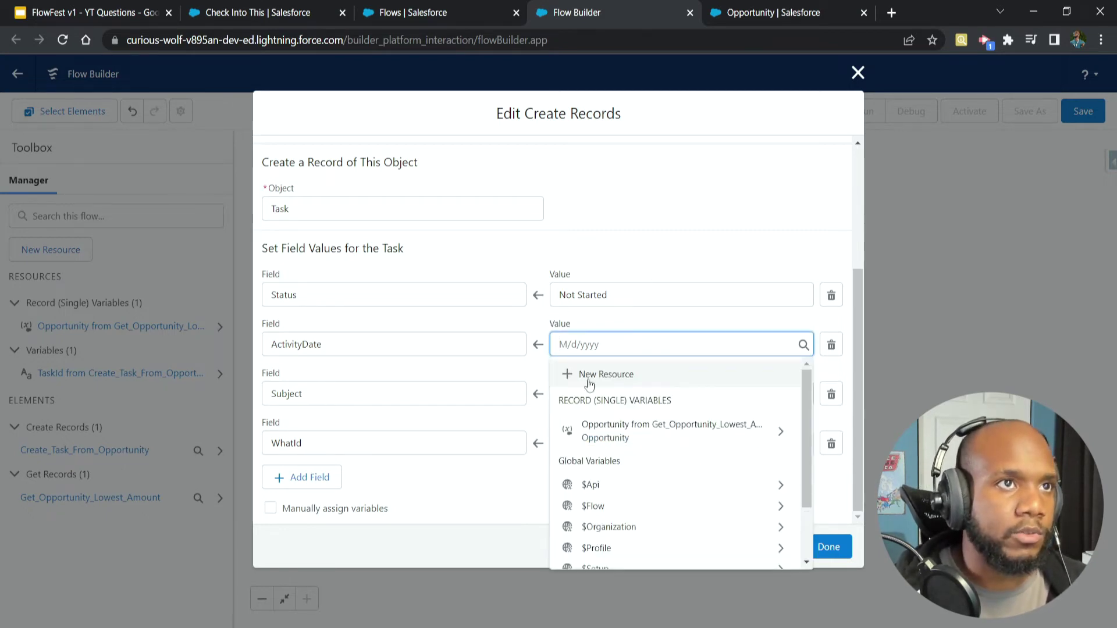
click(588, 373)
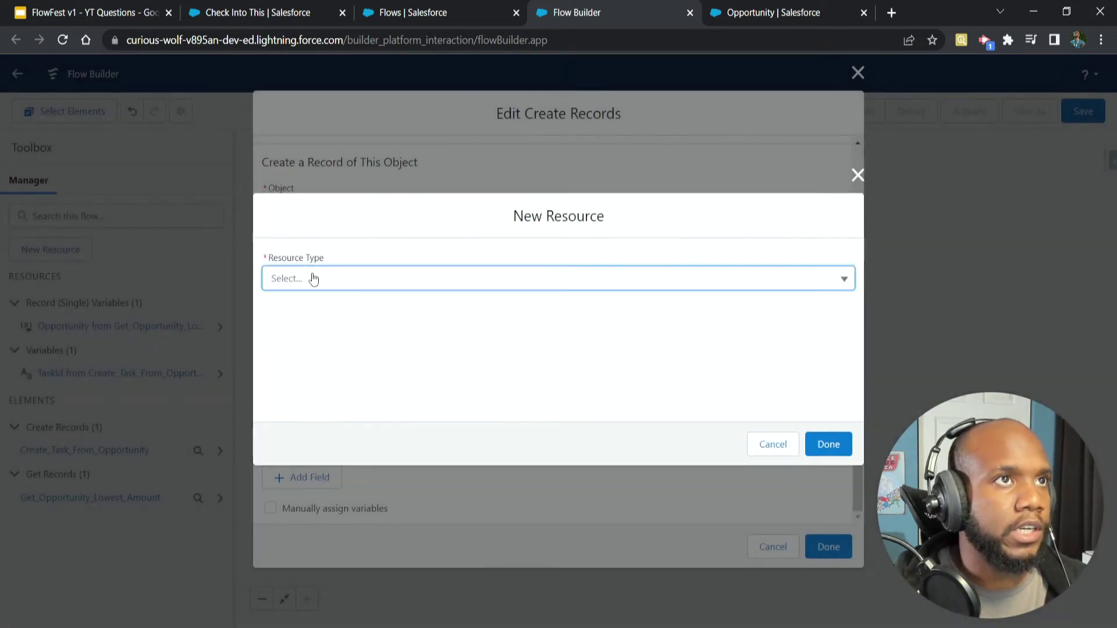
click(314, 280)
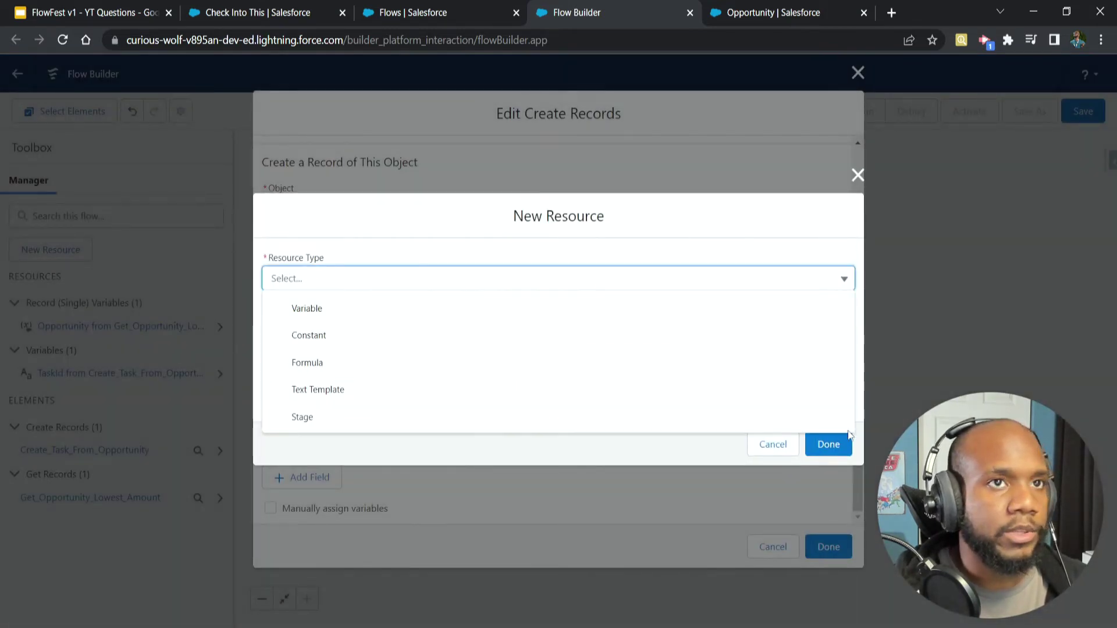
click(773, 444)
click(772, 547)
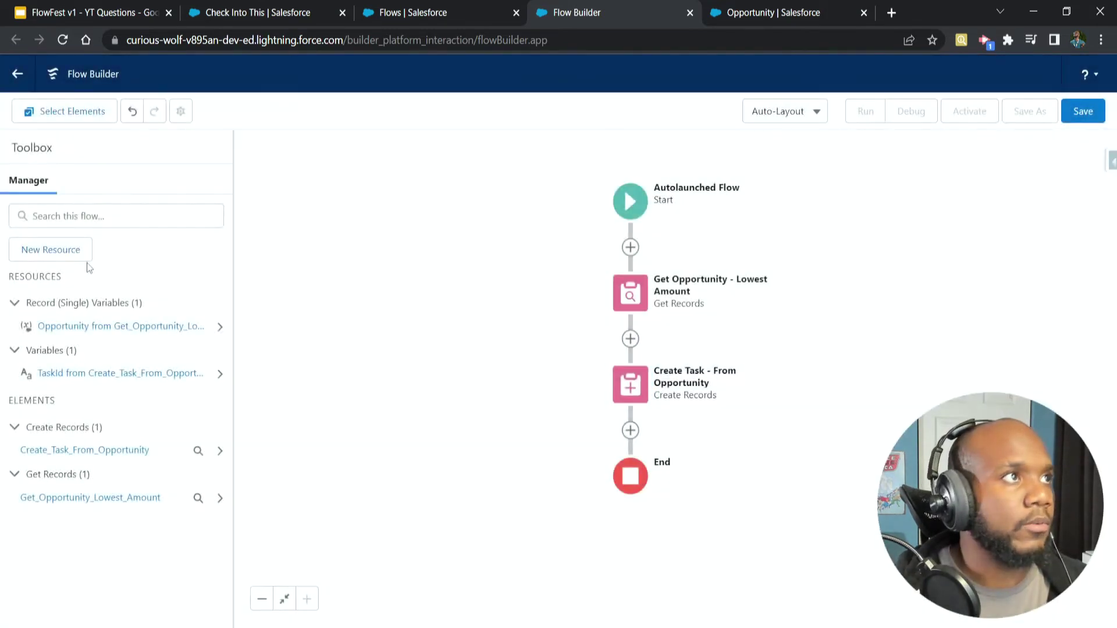
Create a new Formula resource named formTodayPlus3 with Date data type
click(77, 250)
click(413, 275)
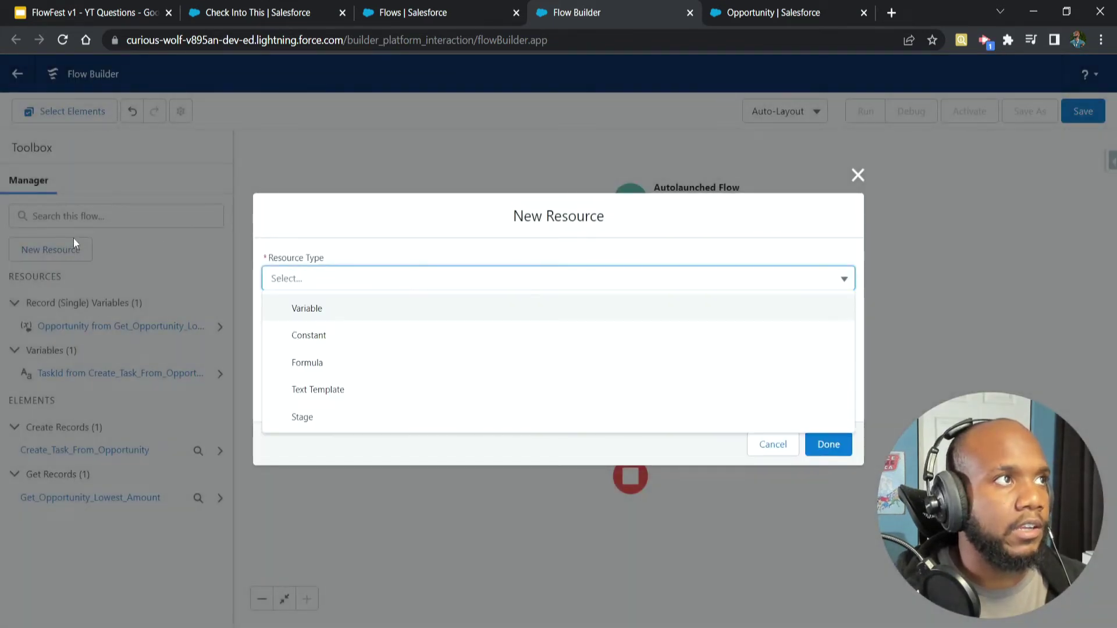
click(356, 364)
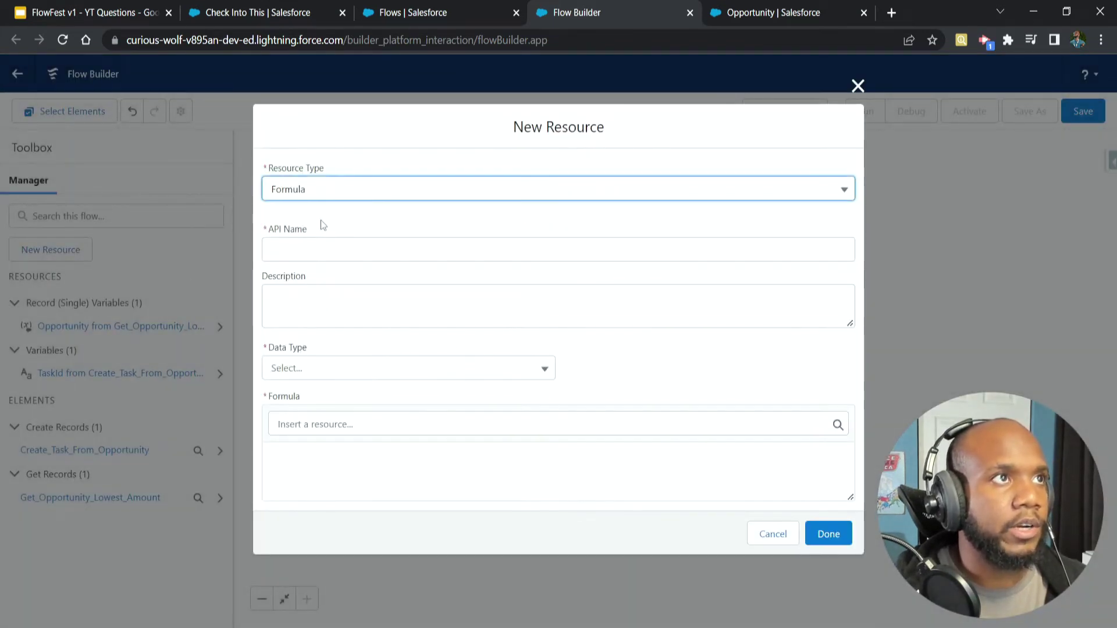
click(328, 255)
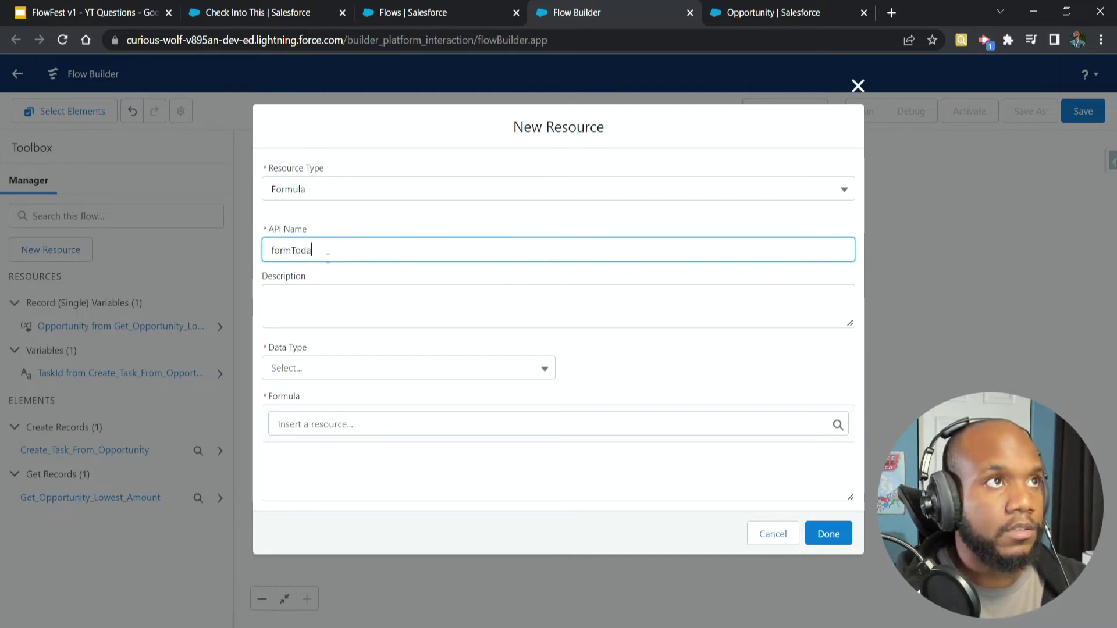
text(formTodayPlus3)
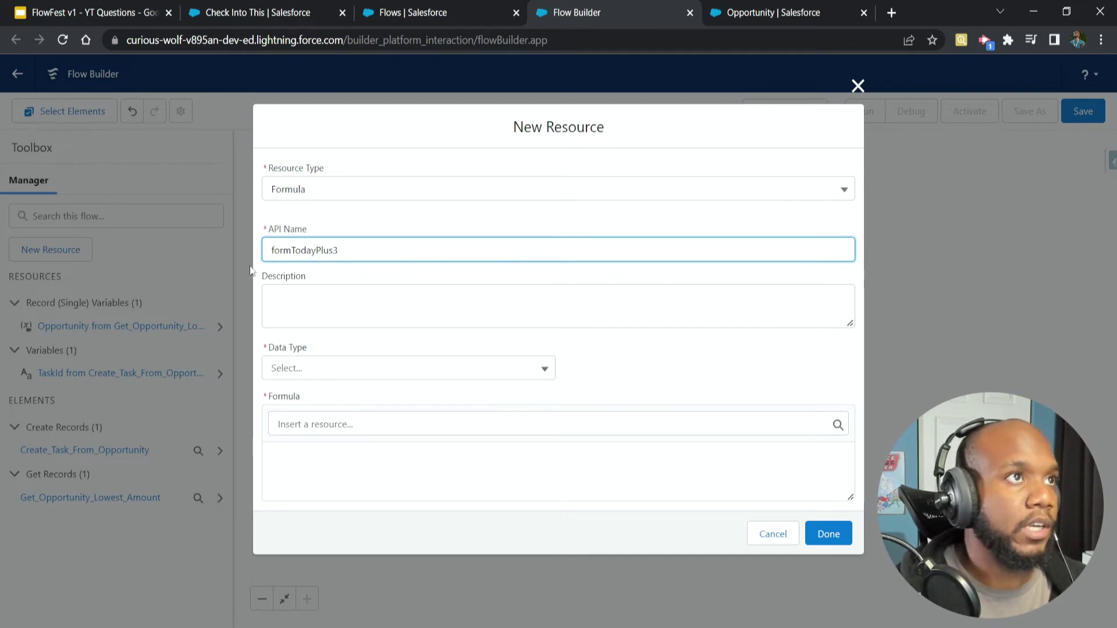
double_click(327, 248)
click(392, 309)
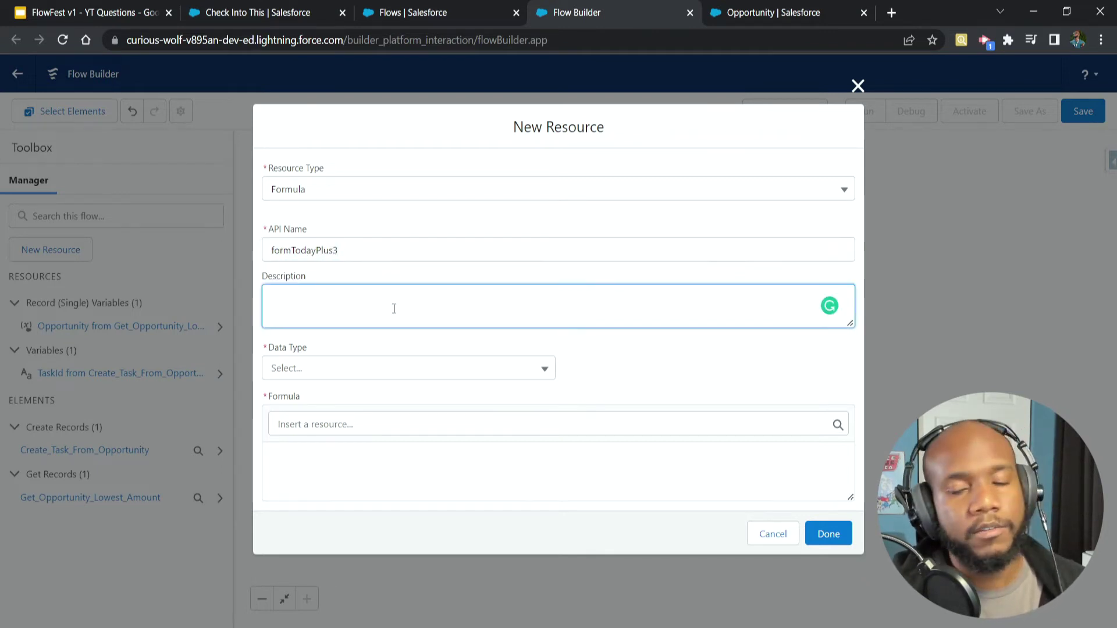
drag(294, 251, 256, 258)
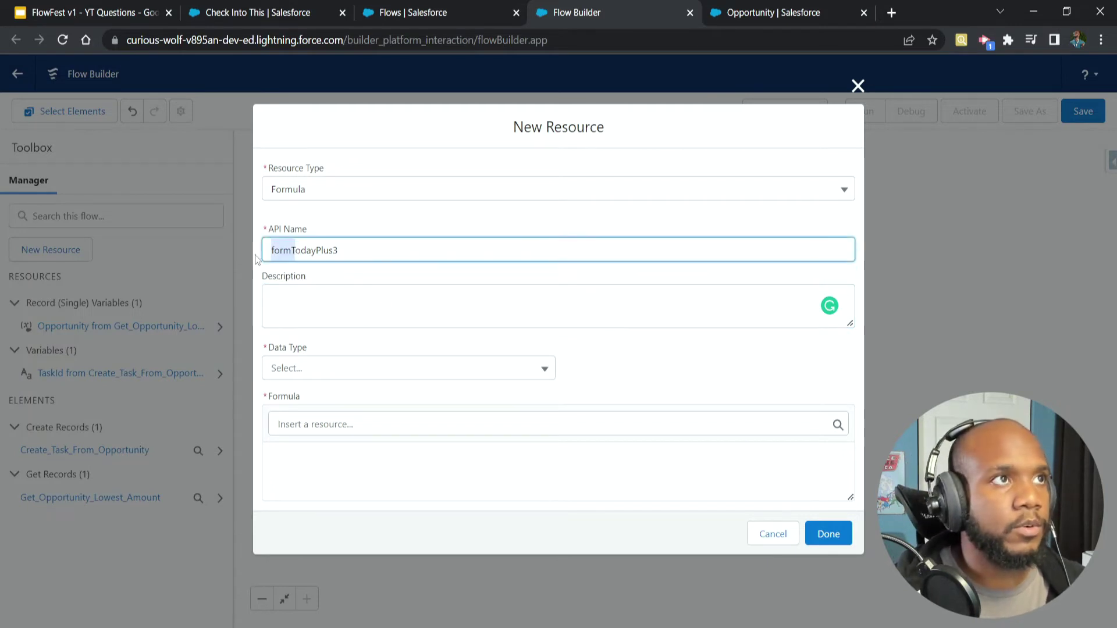
click(333, 261)
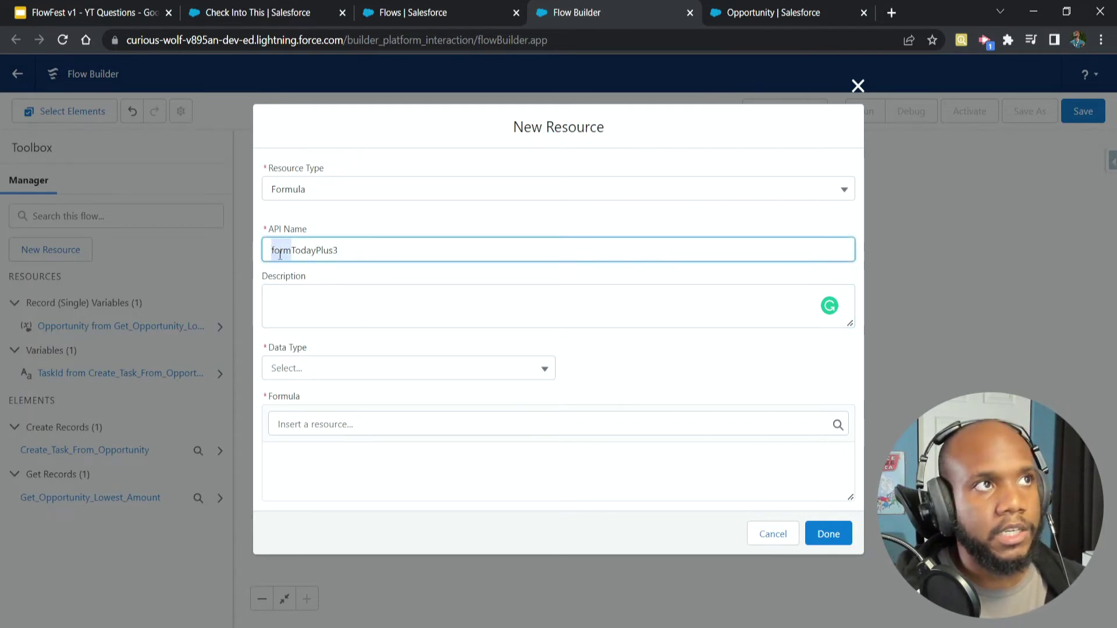
click(398, 499)
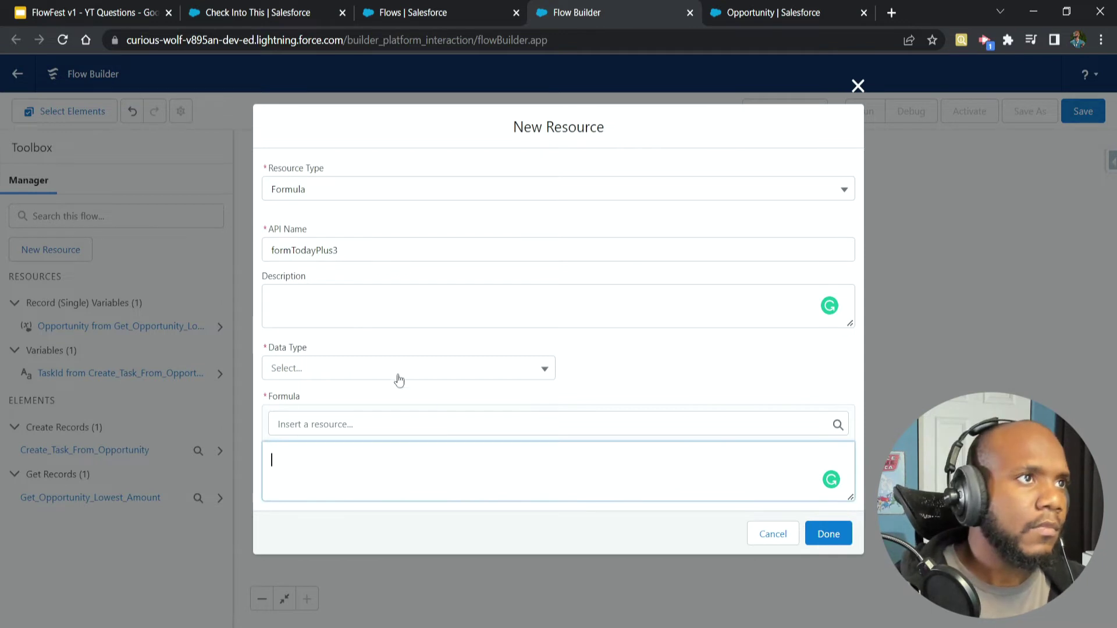
click(357, 367)
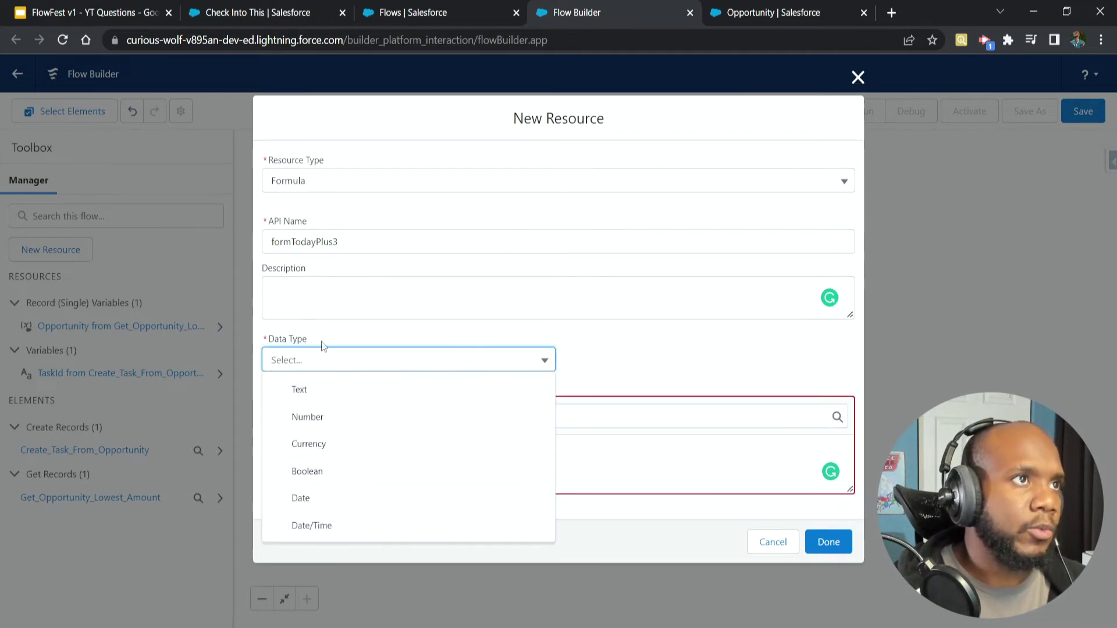
click(344, 500)
Try inserting $Setup and $System OriginDateTime into the formula, then clear it
click(299, 415)
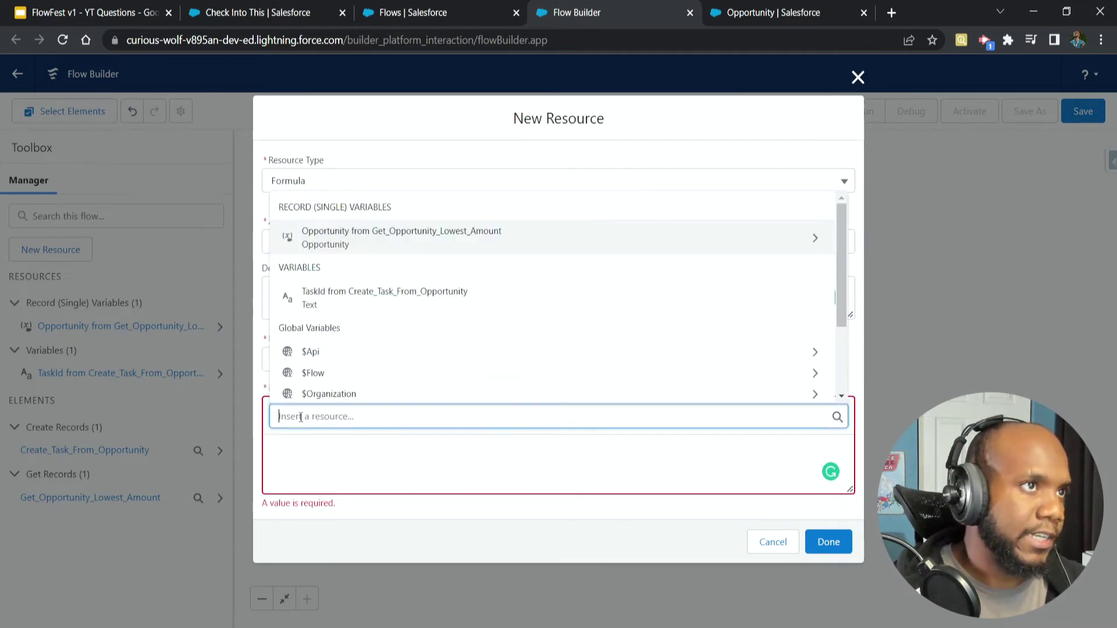
scroll(381, 369, down, 2)
scroll(379, 369, down, 1)
scroll(386, 359, up, 2)
scroll(389, 356, down, 2)
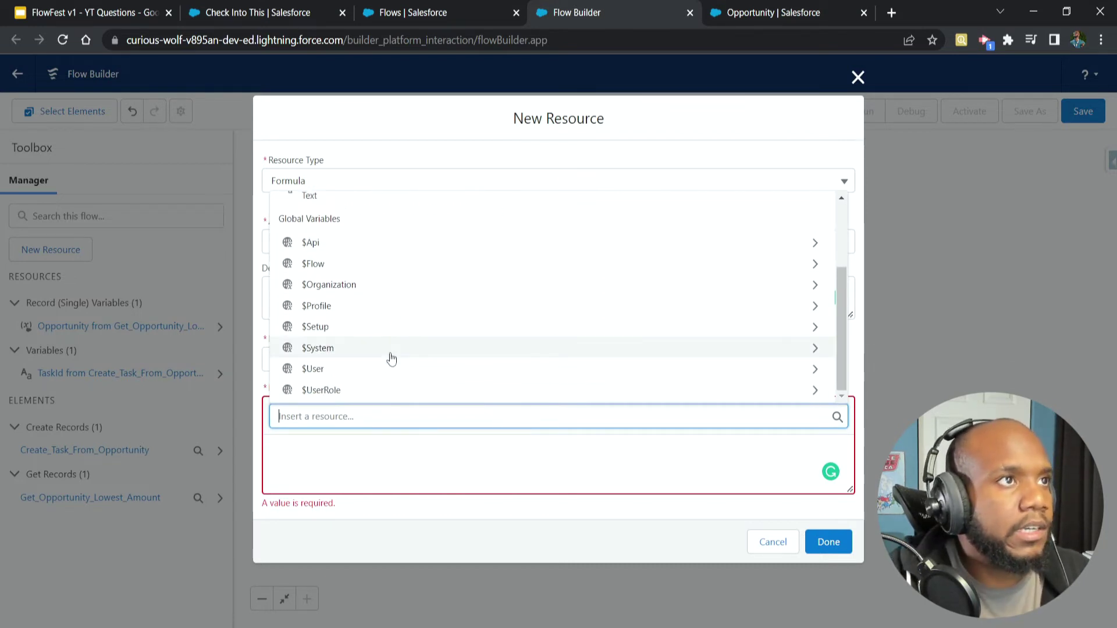
click(342, 326)
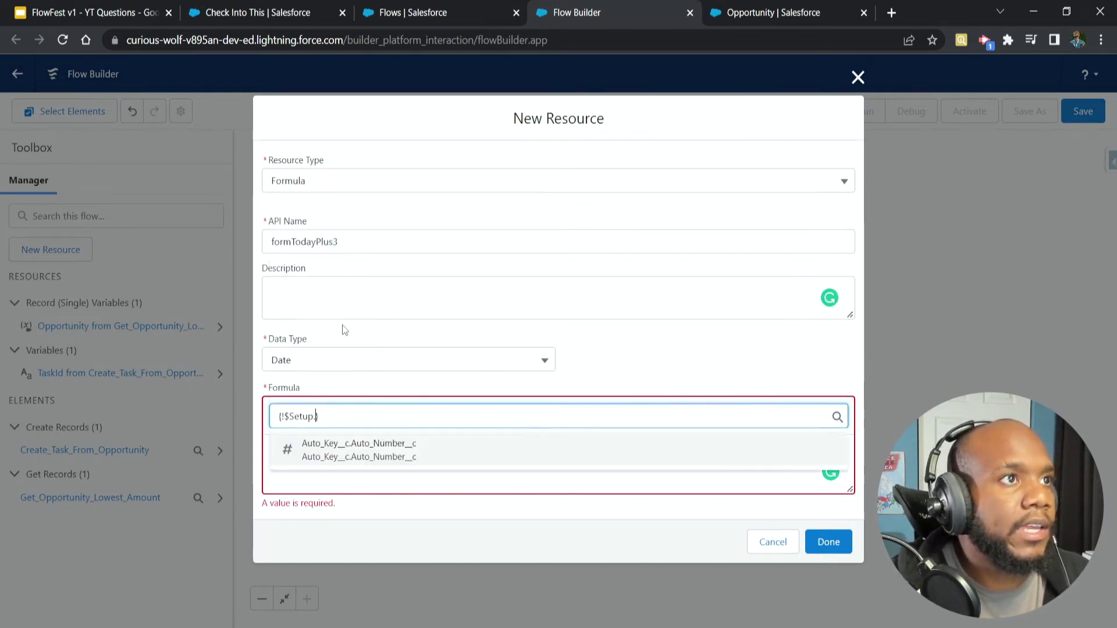
triple_click(326, 417)
key(BackSpace)
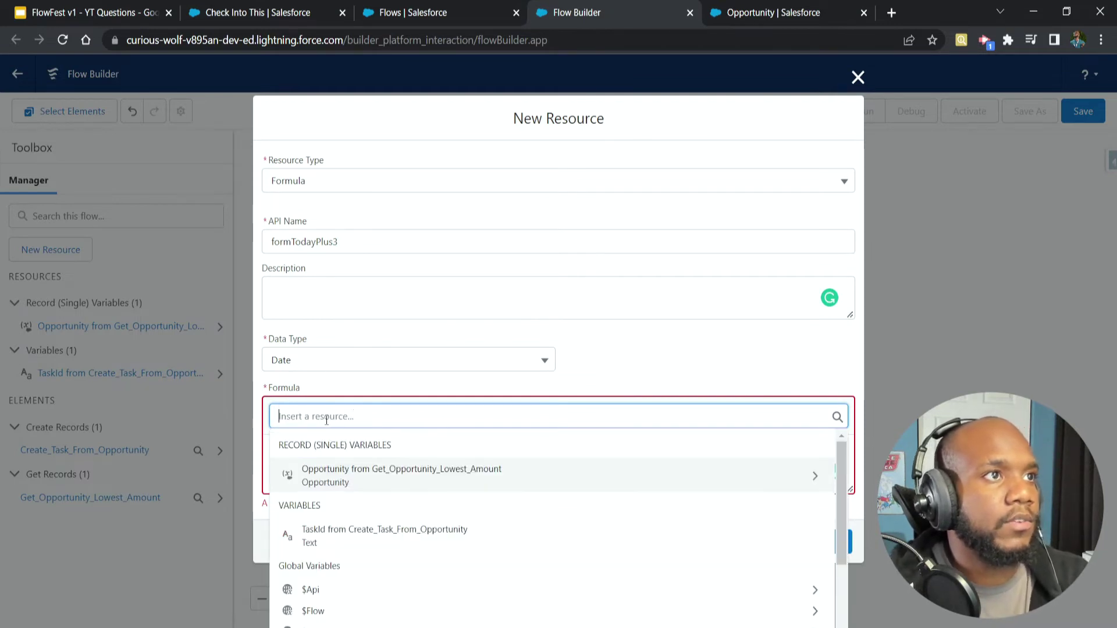
scroll(424, 506, down, 2)
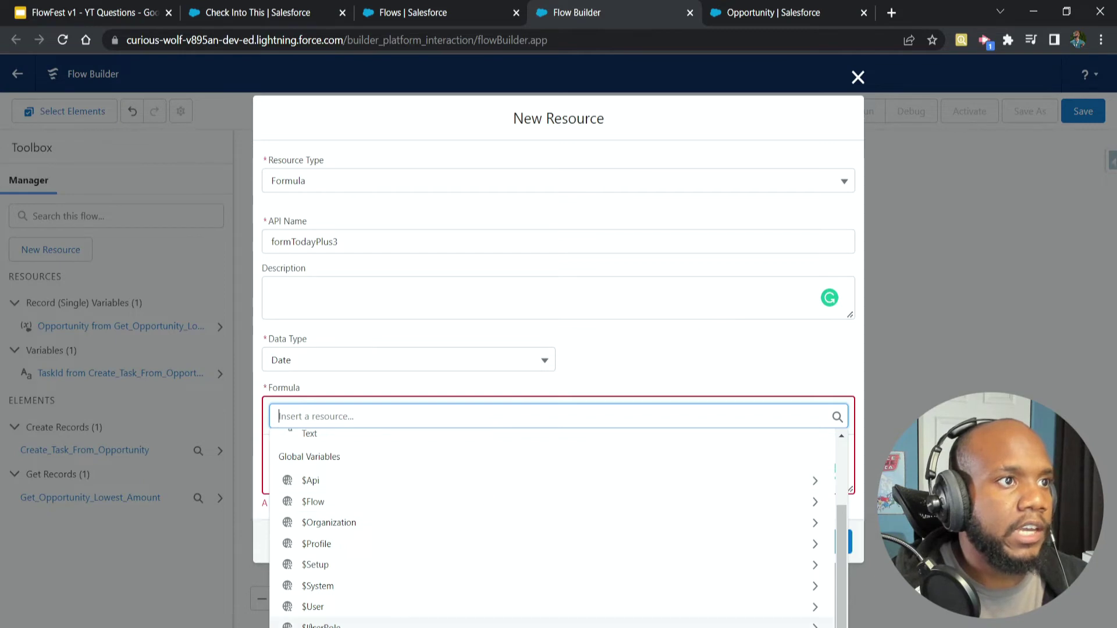
click(323, 586)
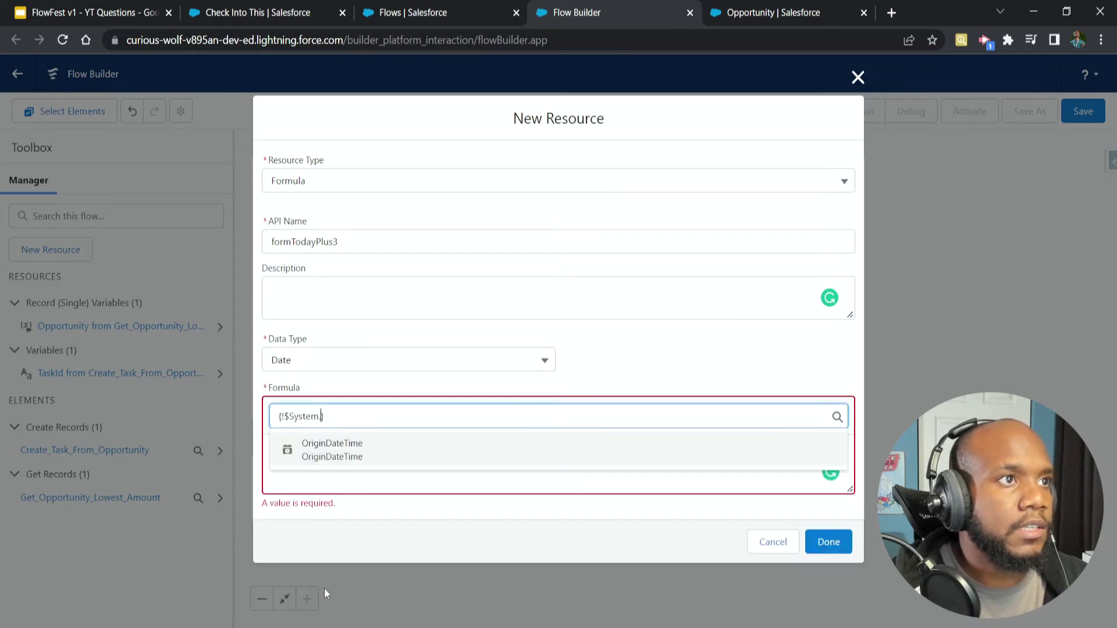
click(361, 457)
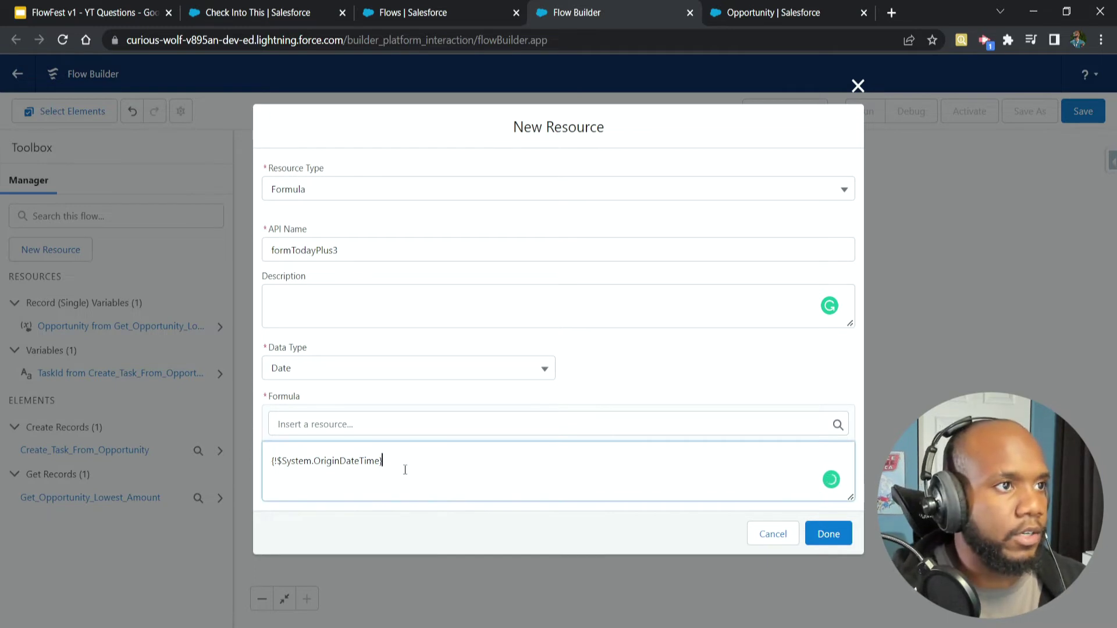
drag(408, 478, 222, 460)
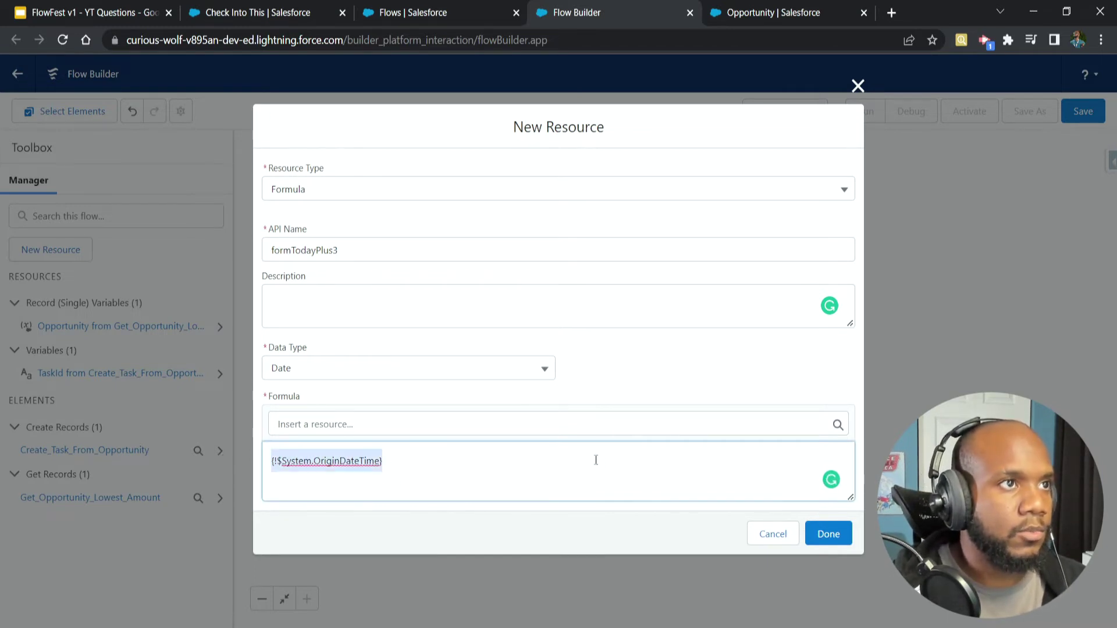
double_click(355, 460)
key(ctrl+a)
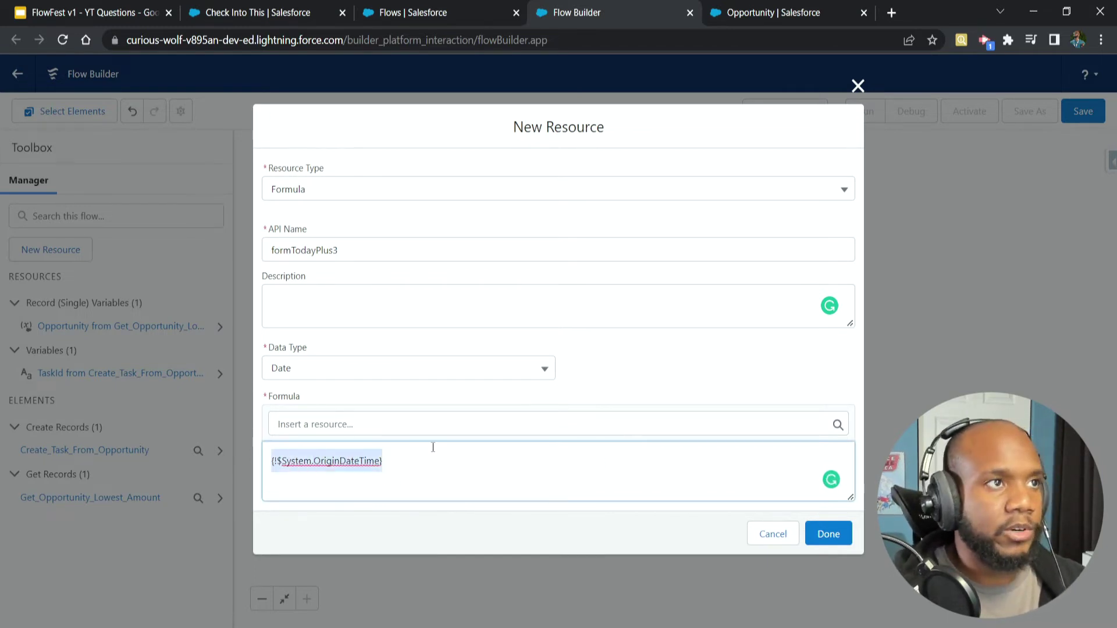
key(BackSpace)
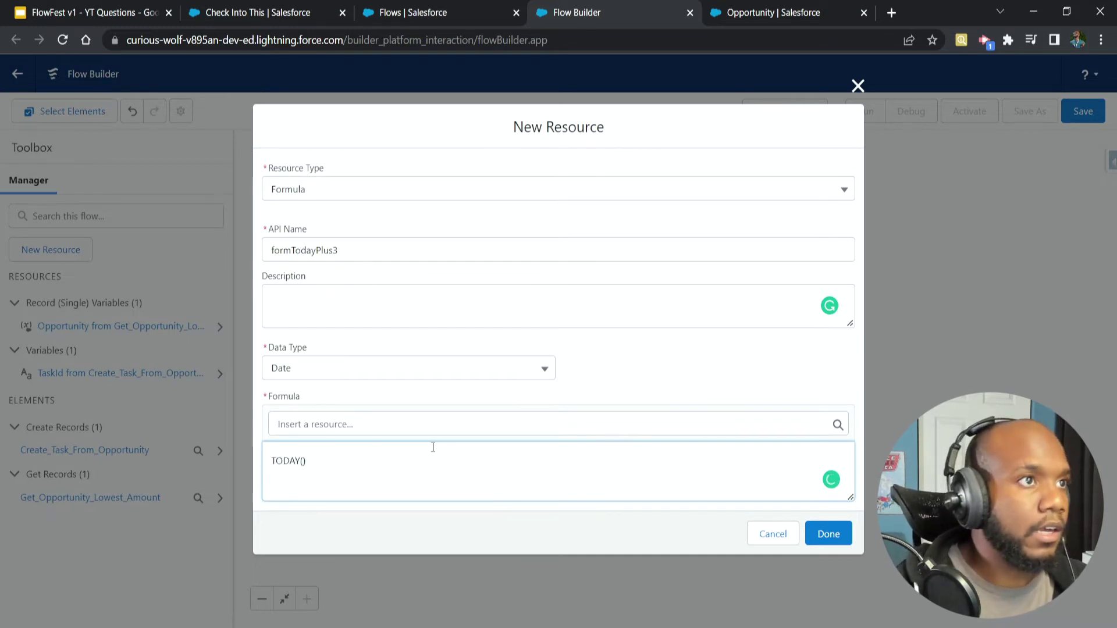
Search Salesforce for 'flow formula functions' and open the Formula Operators and Functions article
click(891, 12)
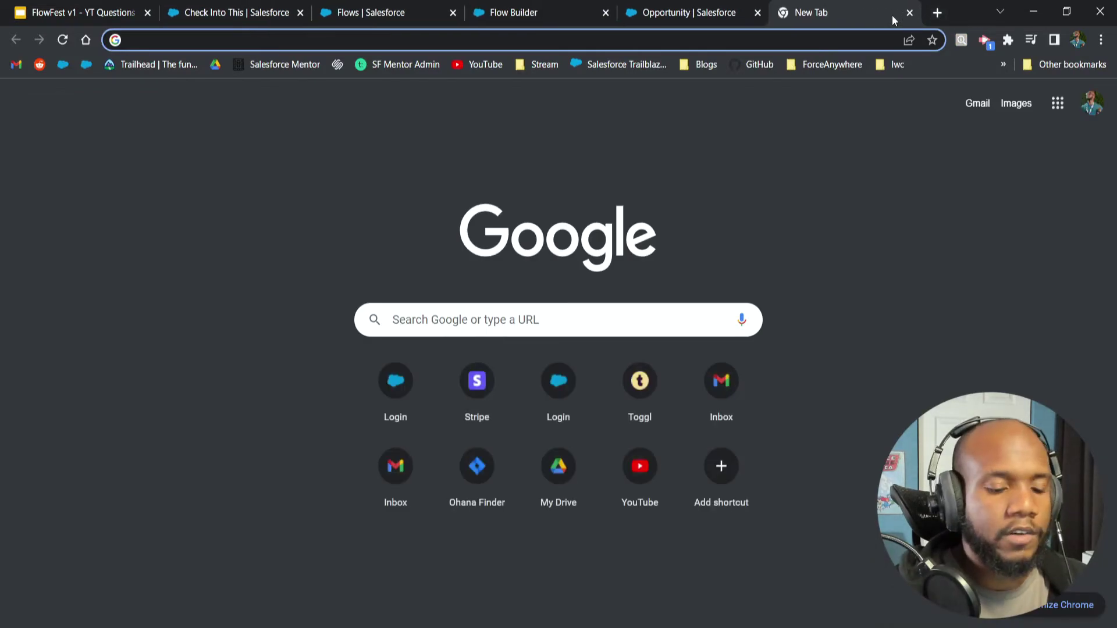
text(o)
key(BackSpace)
key(BackSpace)
text(sf)
key(Tab)
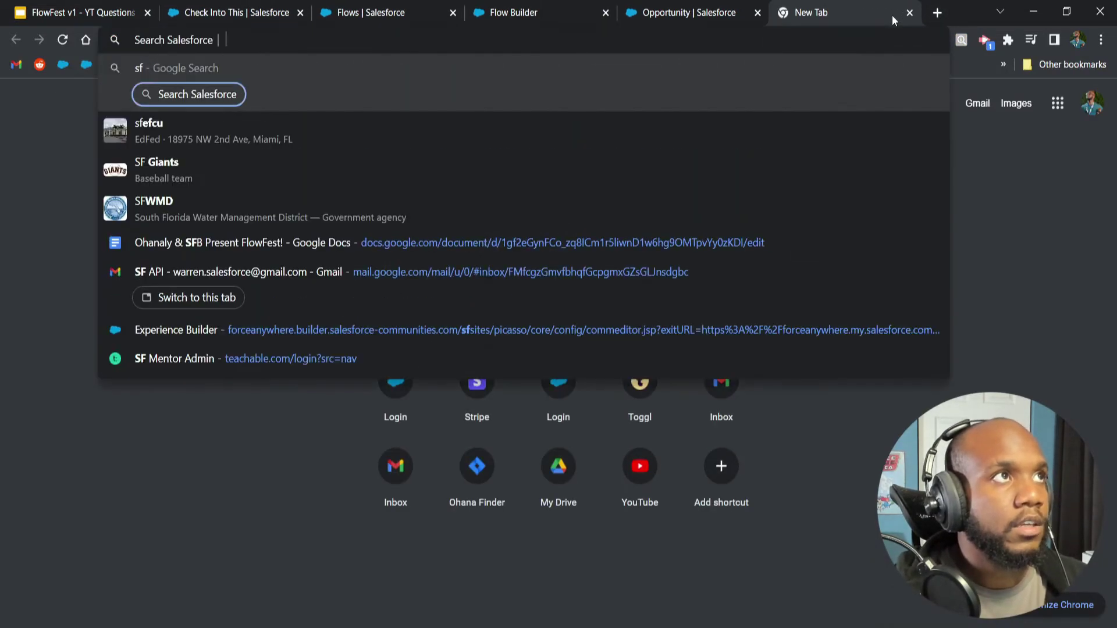
text(flow for)
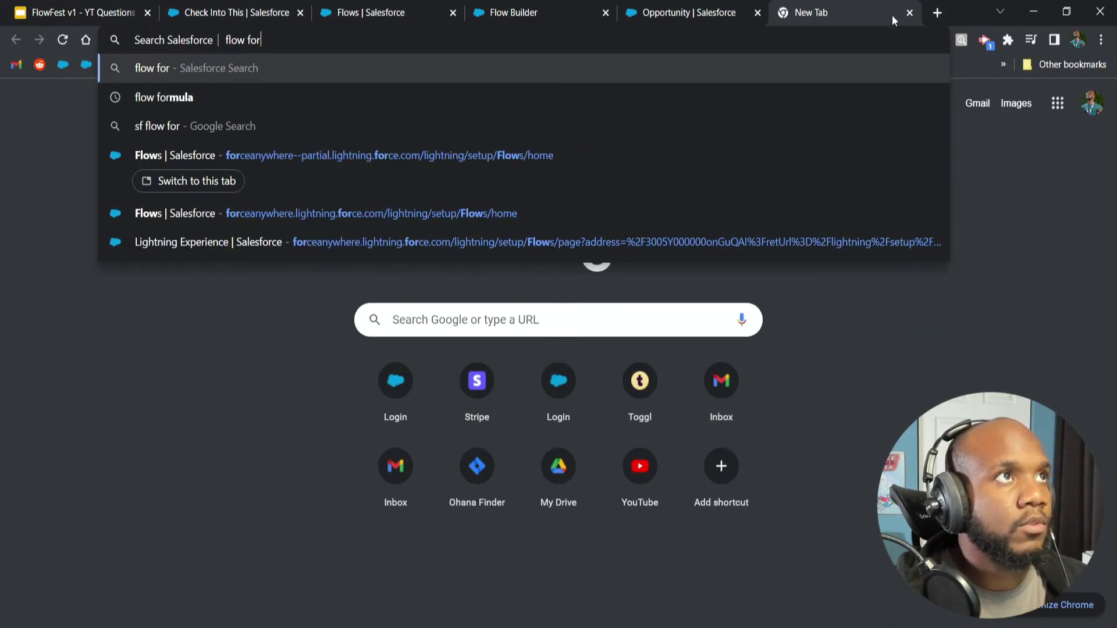
text(mula functions)
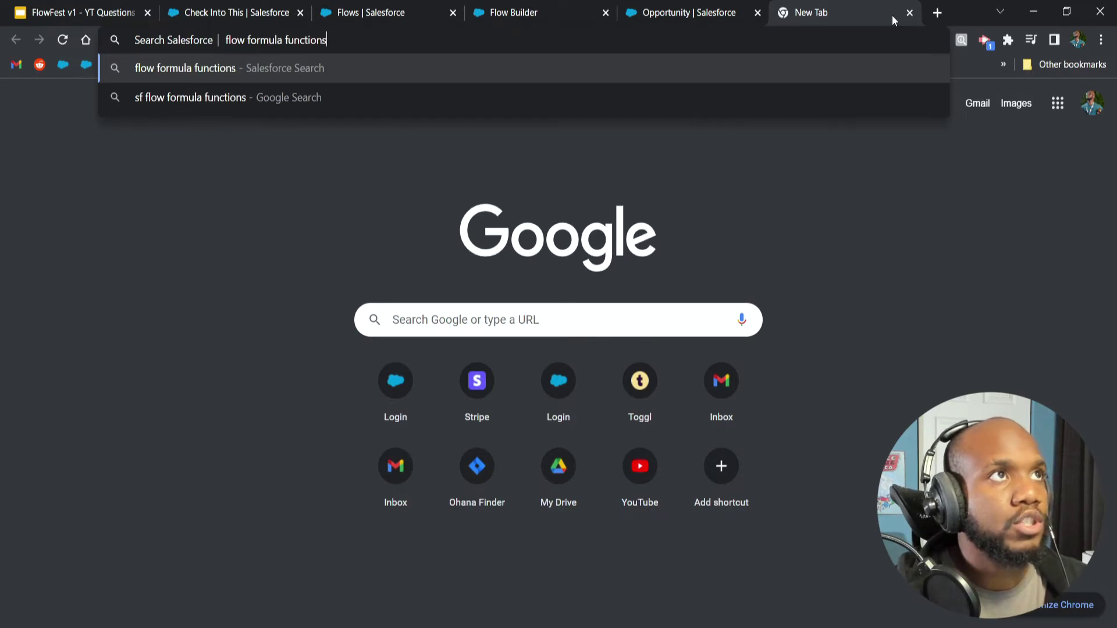
key(Return)
click(226, 225)
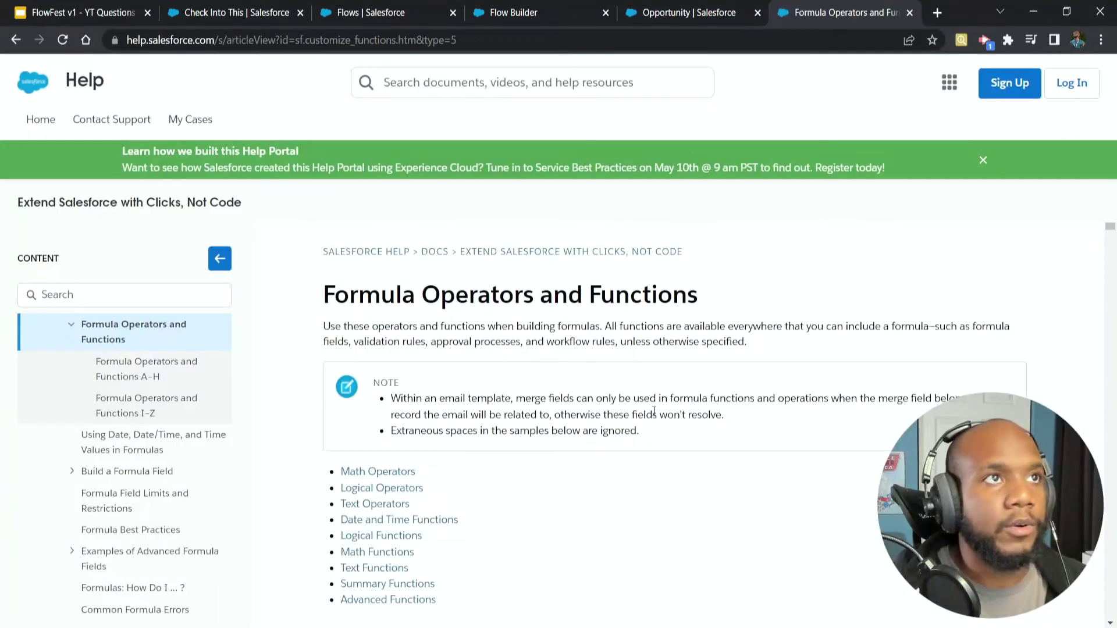
Find 'today' in the article to read the TODAY function's description
drag(321, 285, 657, 342)
click(658, 342)
scroll(704, 343, down, 4)
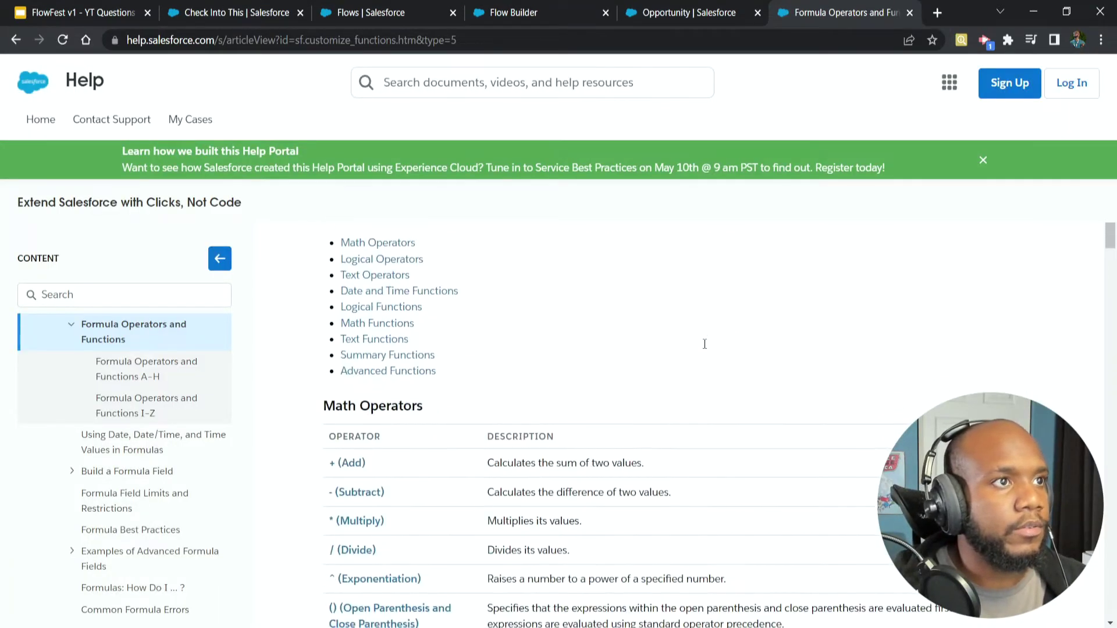
key(ctrl+f)
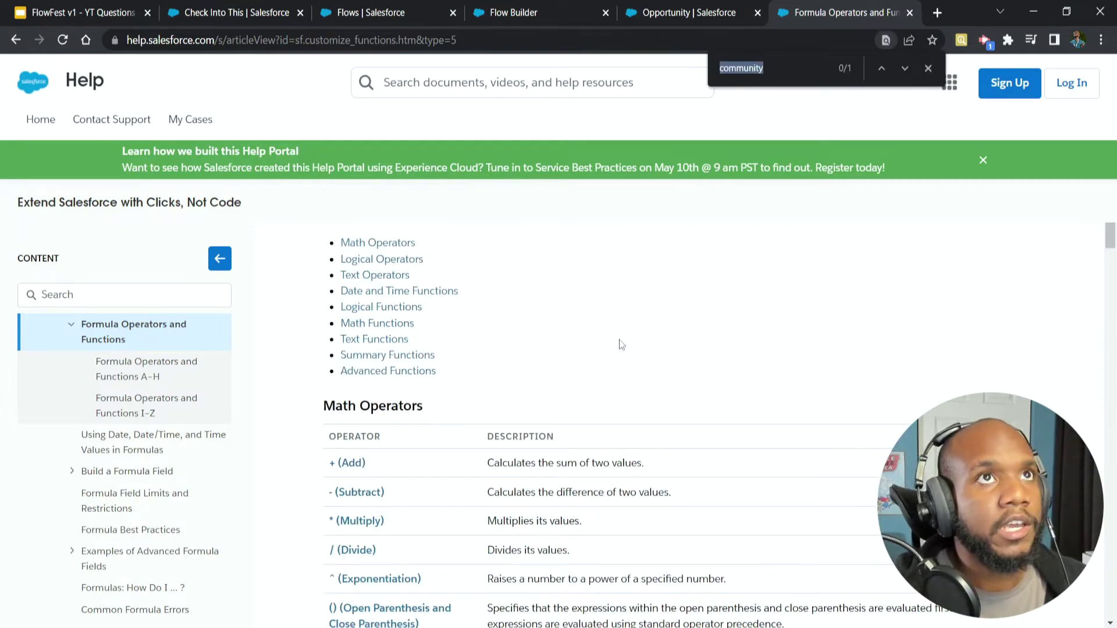
text(today)
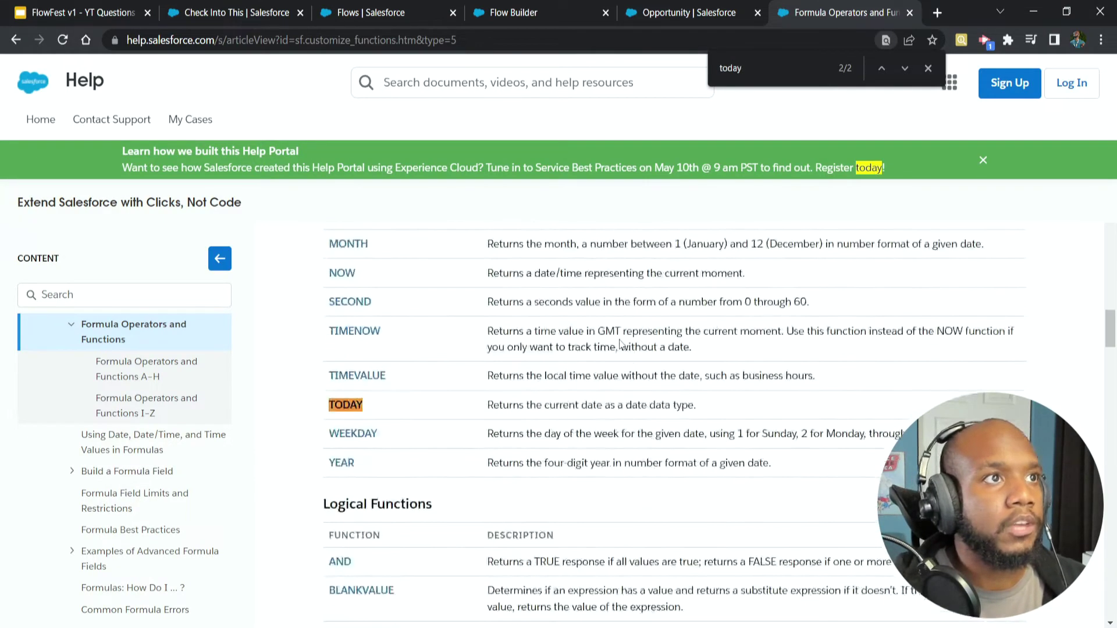
scroll(620, 344, up, 4)
scroll(383, 480, down, 3)
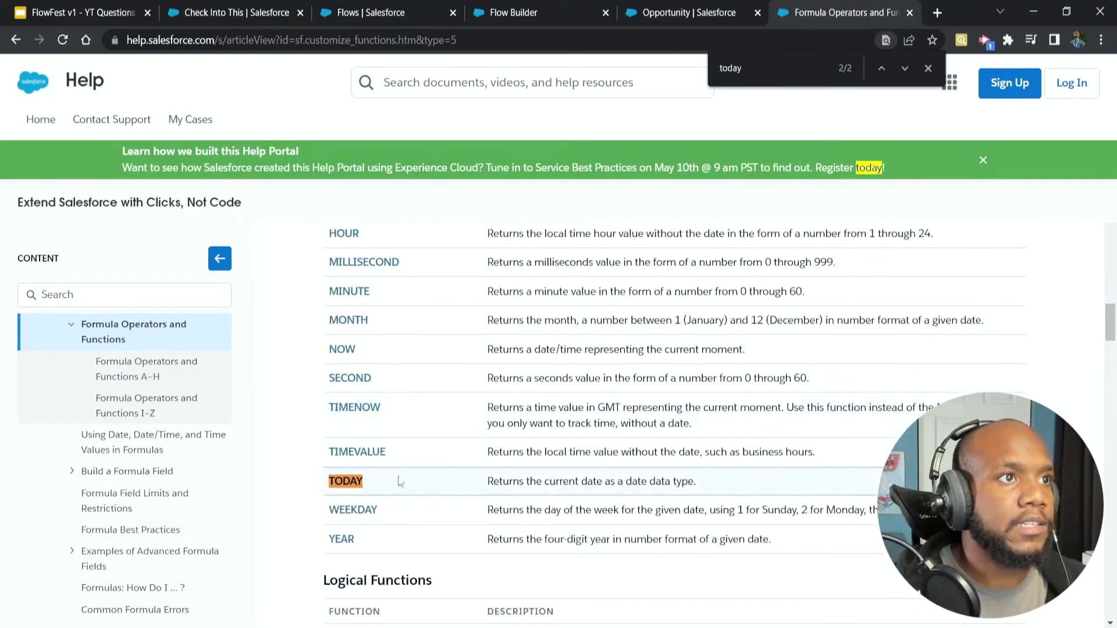
drag(502, 485, 721, 494)
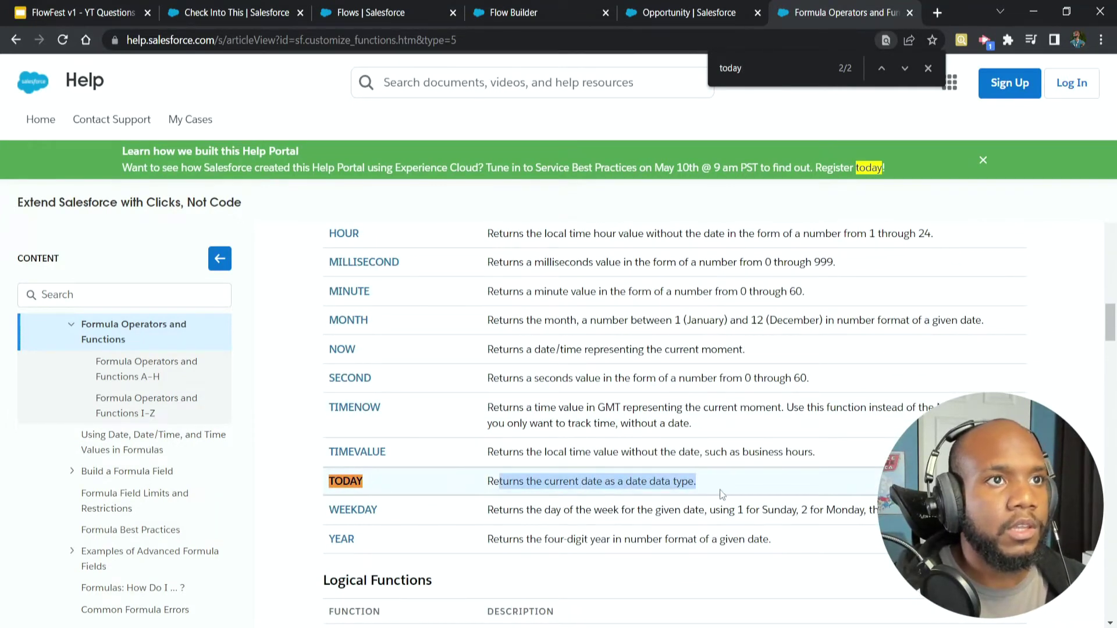
click(722, 494)
scroll(639, 378, down, 1)
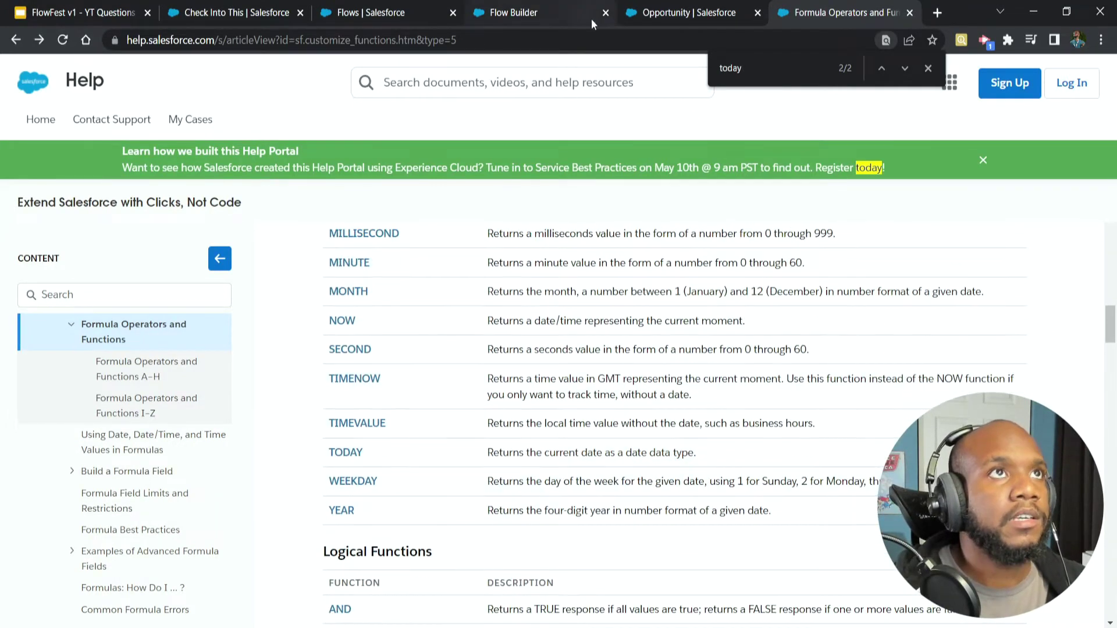
Complete the formTodayPlus3 formula as TODAY() + 3 and save the resource
click(536, 8)
click(334, 460)
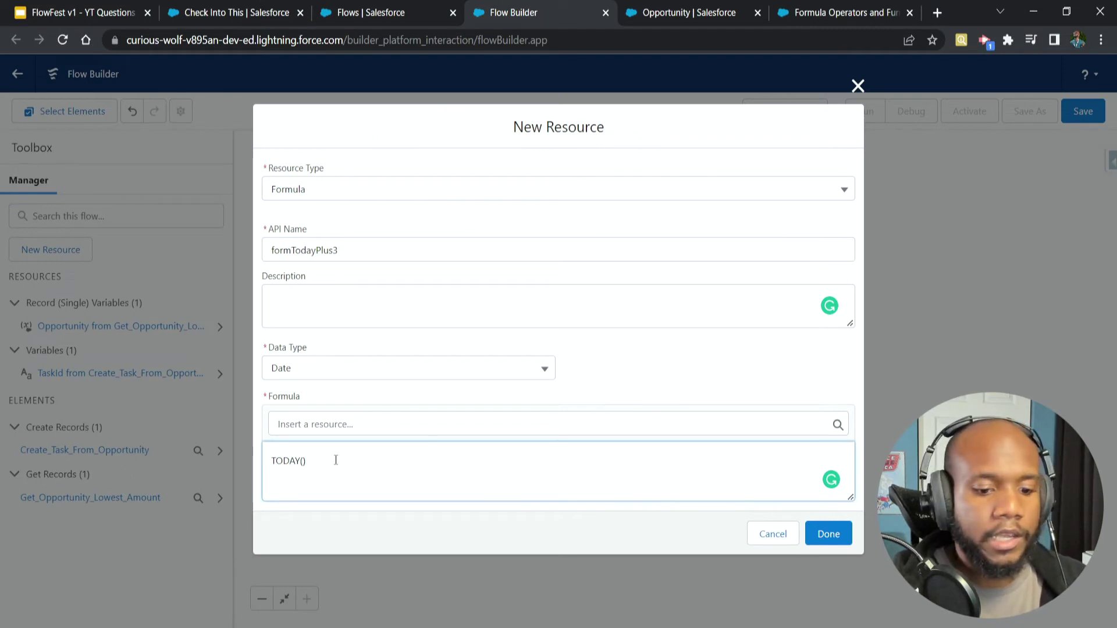
text(+ )
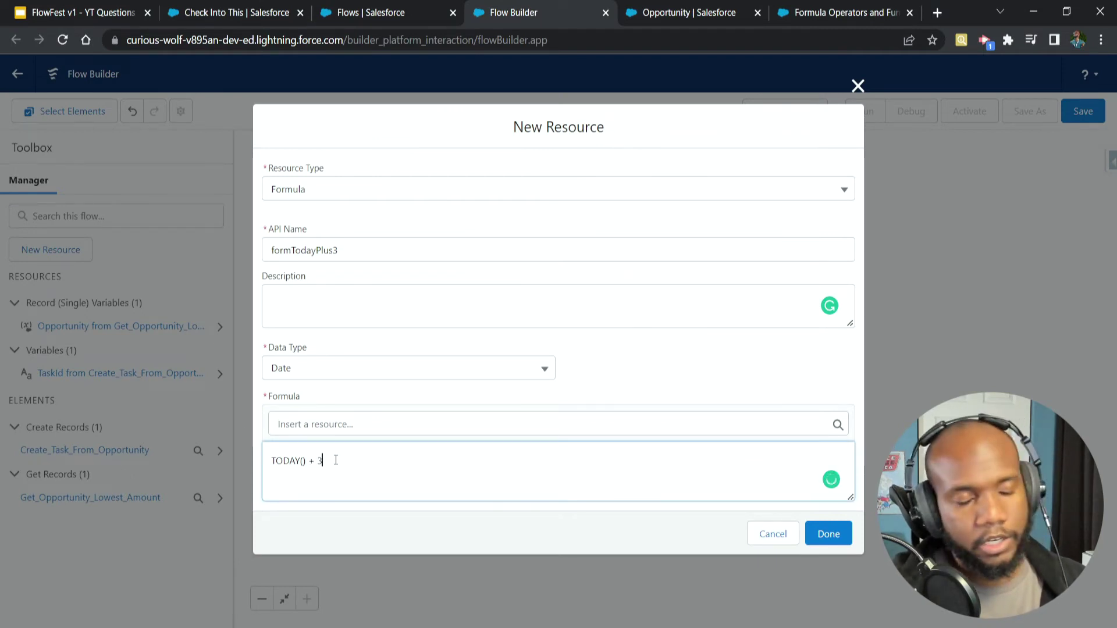
text(3)
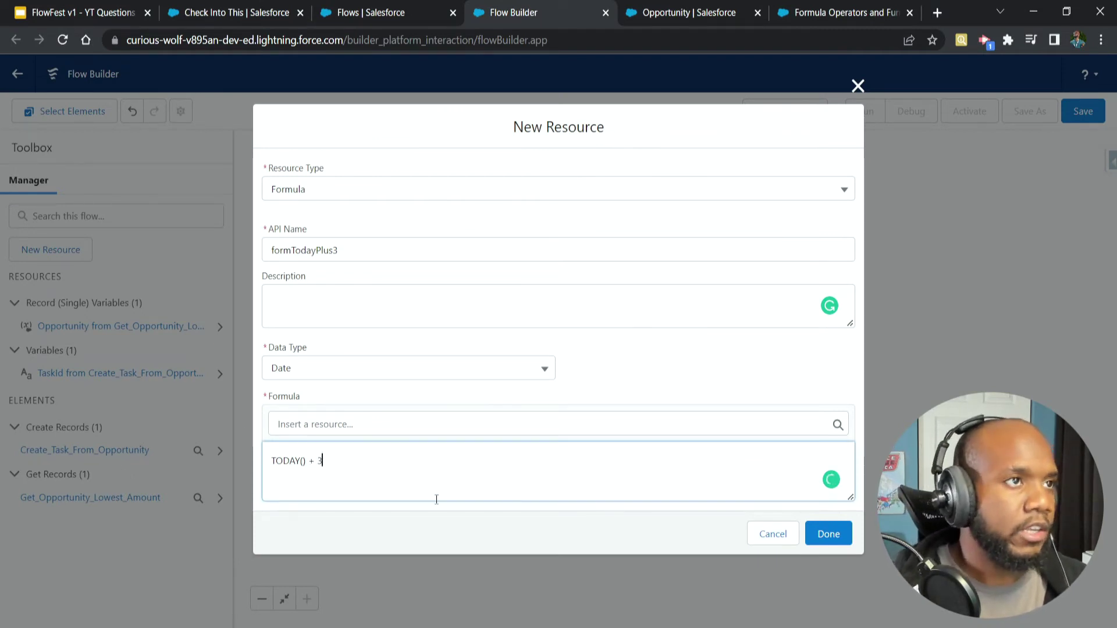
key(ctrl+a)
click(385, 461)
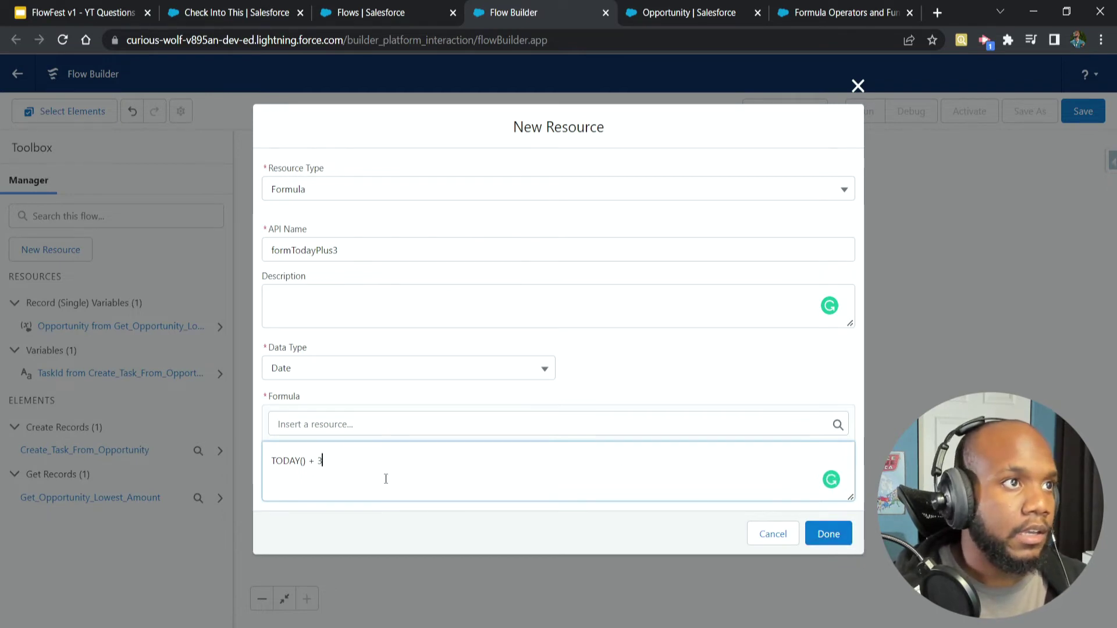
click(828, 534)
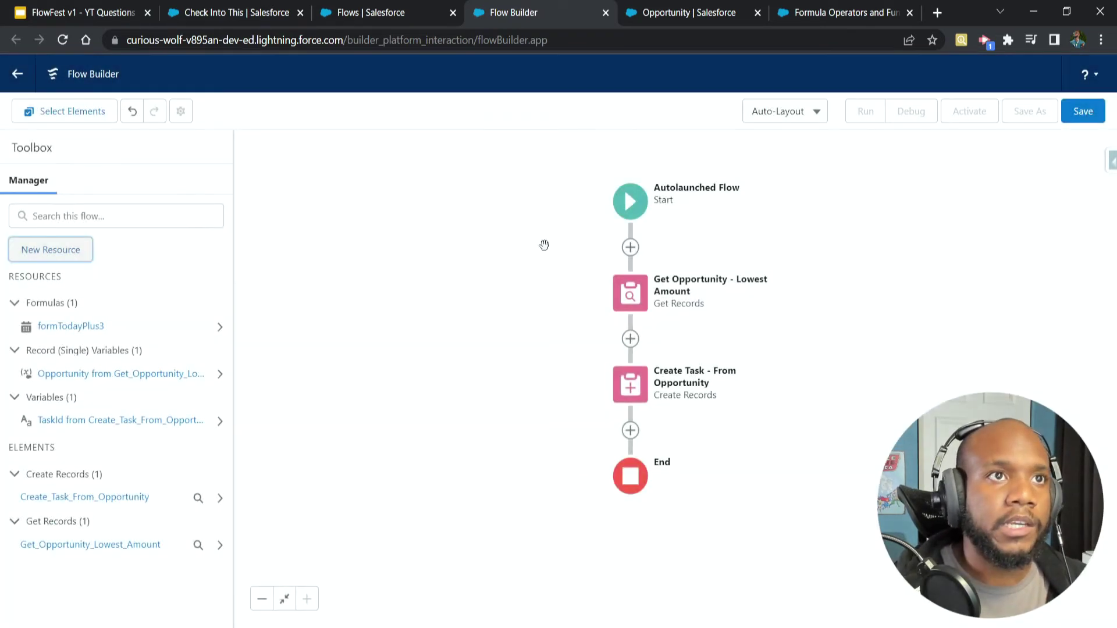
Set Create Task's ActivityDate value to formTodayPlus3 and apply the change
double_click(630, 388)
scroll(645, 419, down, 4)
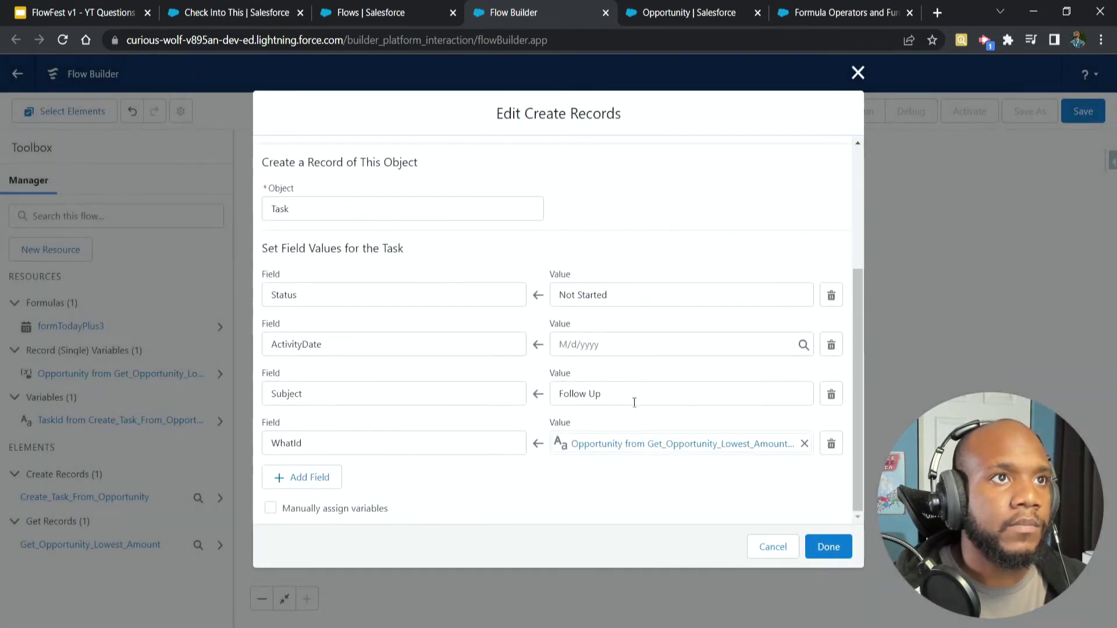
click(586, 345)
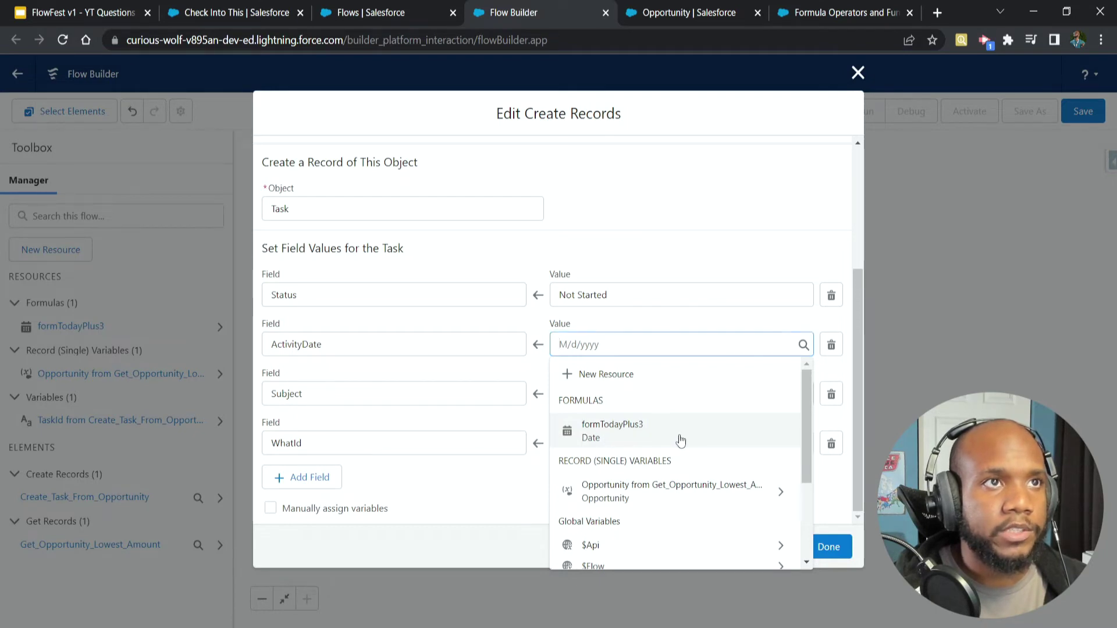
click(662, 438)
click(829, 546)
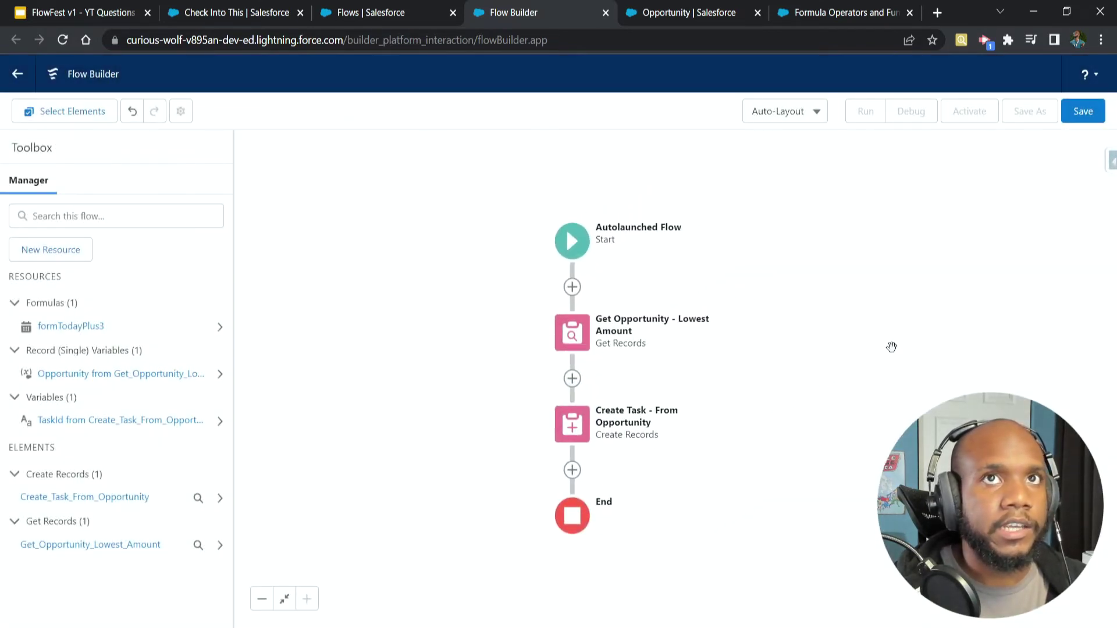
Save the flow as 'Opportunity - Create Task On Lowest Amount - Autolaunched' with a regenerated API name
click(1083, 112)
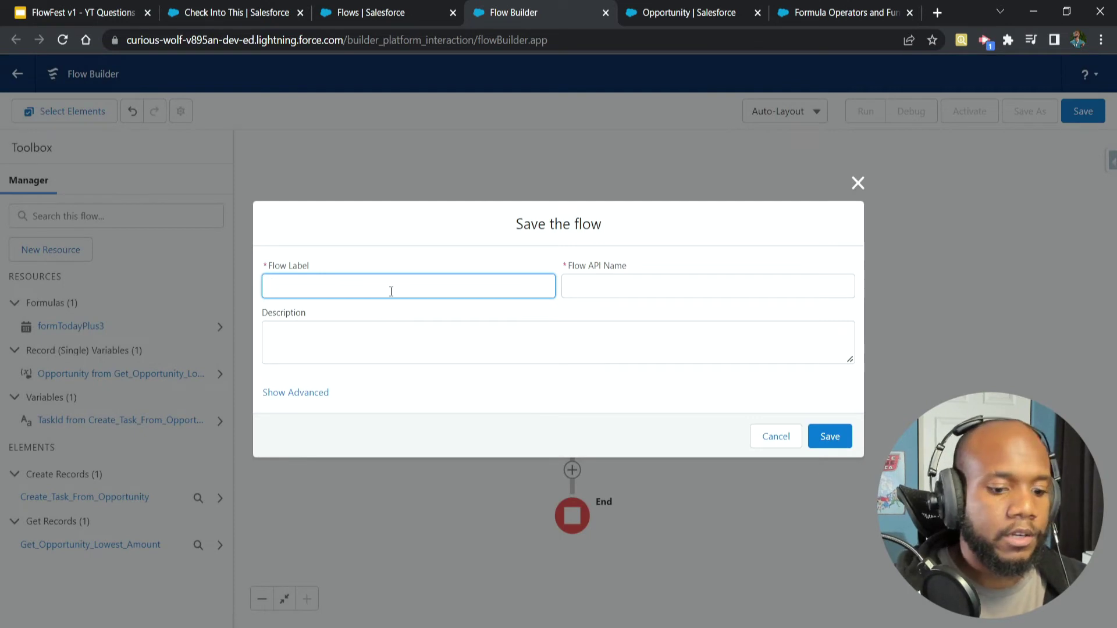
text(Opportunity - Create Task On Low)
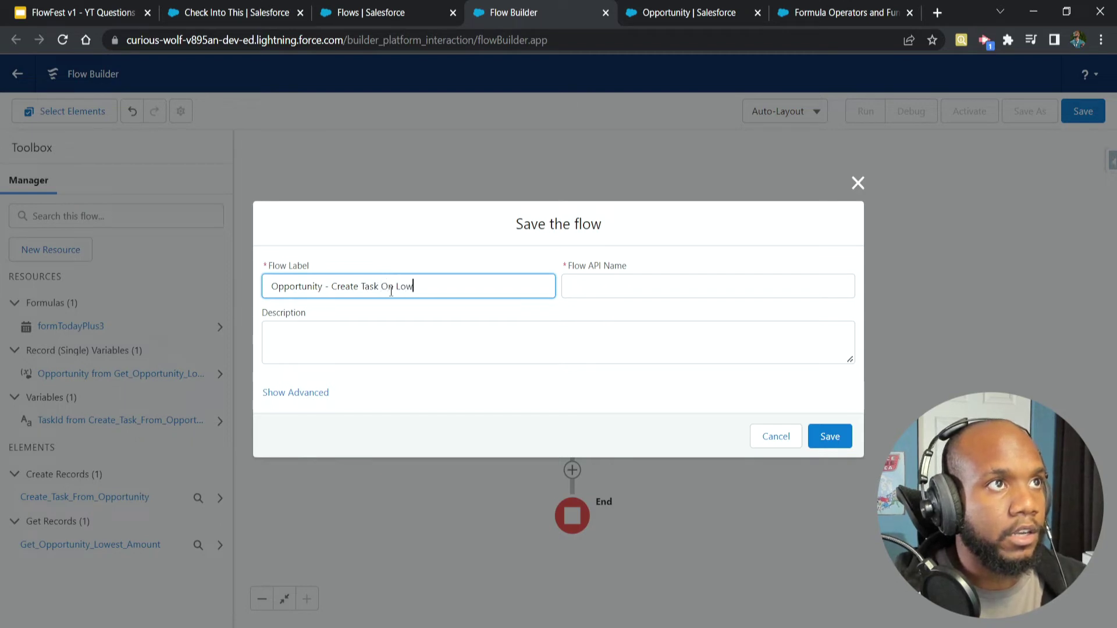
text(ers)
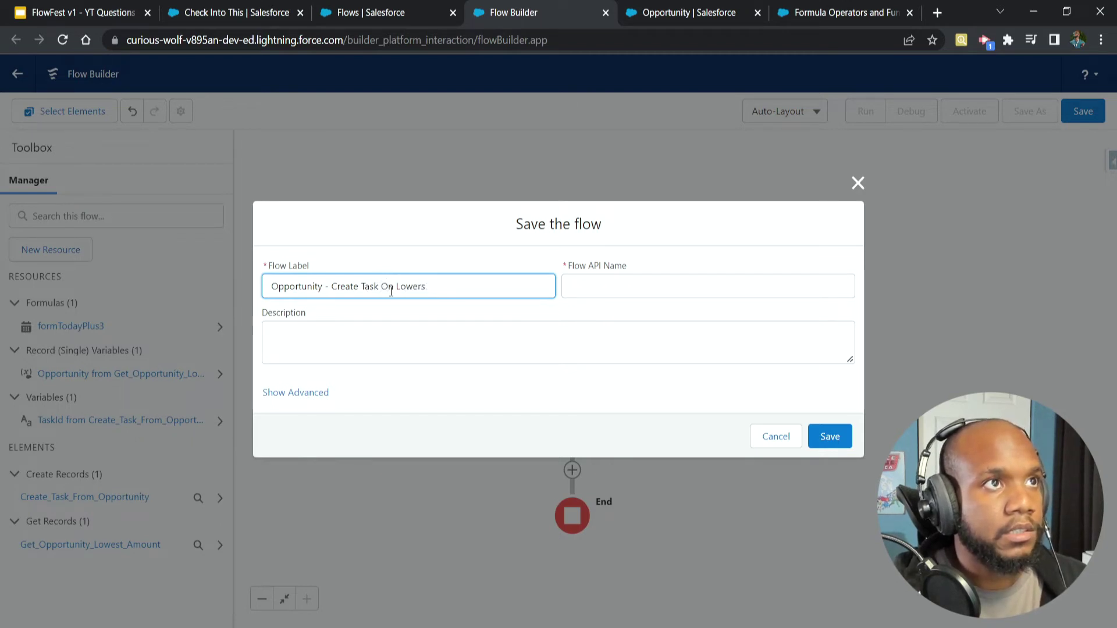
key(BackSpace)
key(BackSpace)
text(st A)
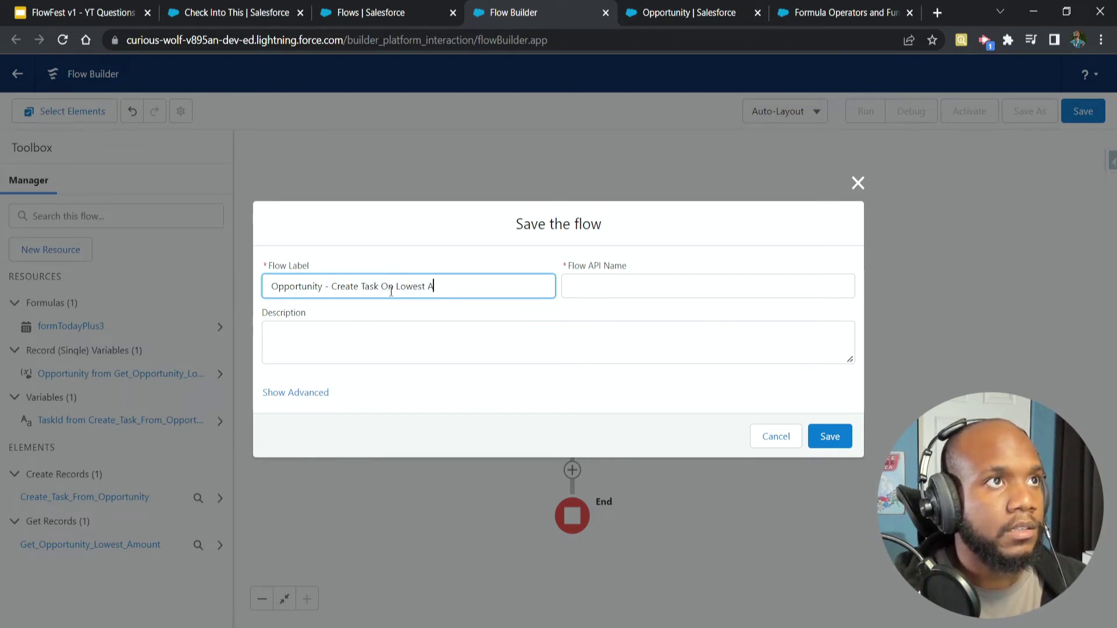
text(mount)
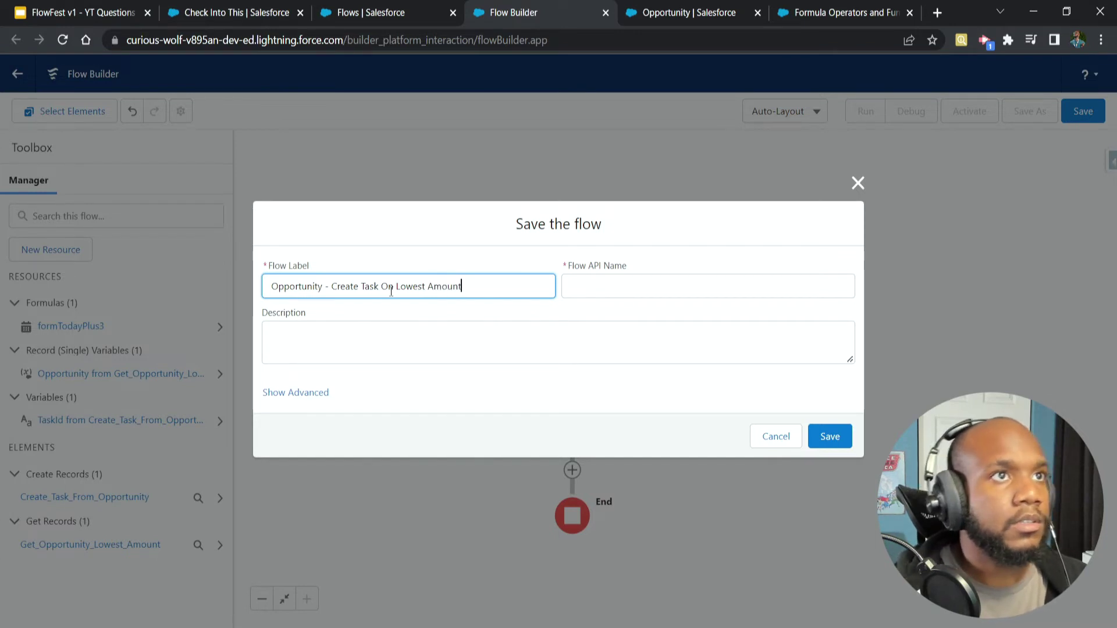
click(556, 358)
click(510, 292)
text(- )
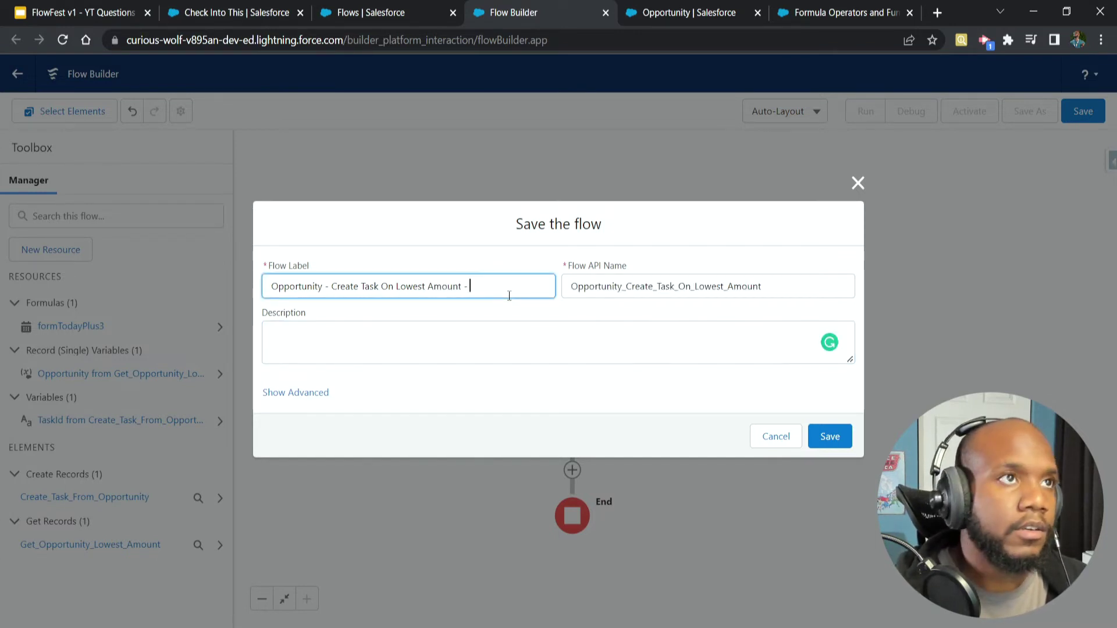
text(Au)
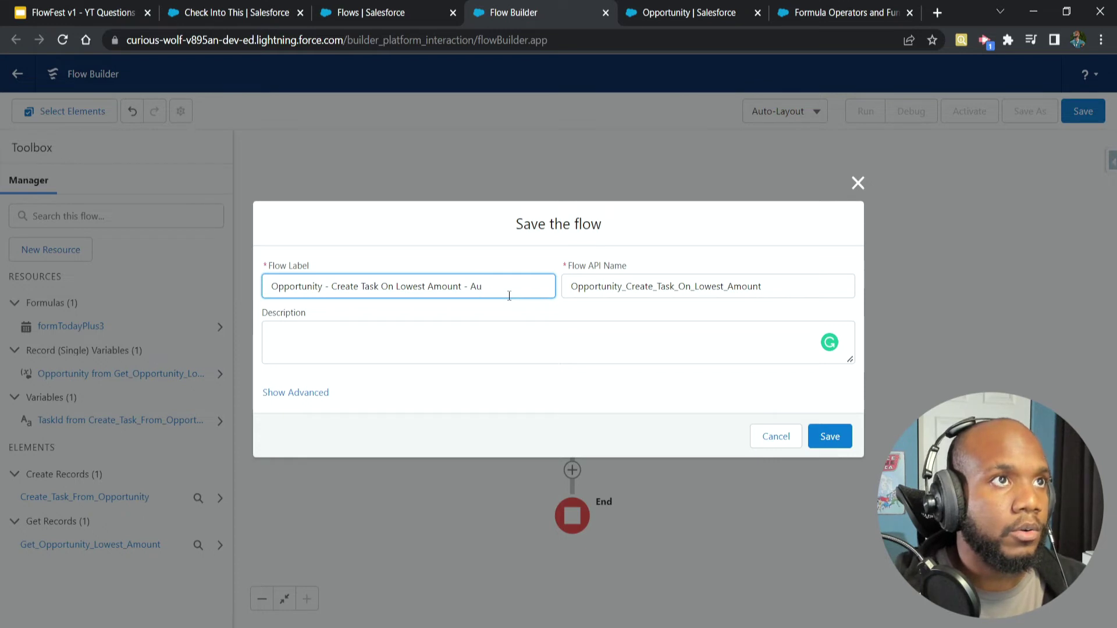
text(tolaunc)
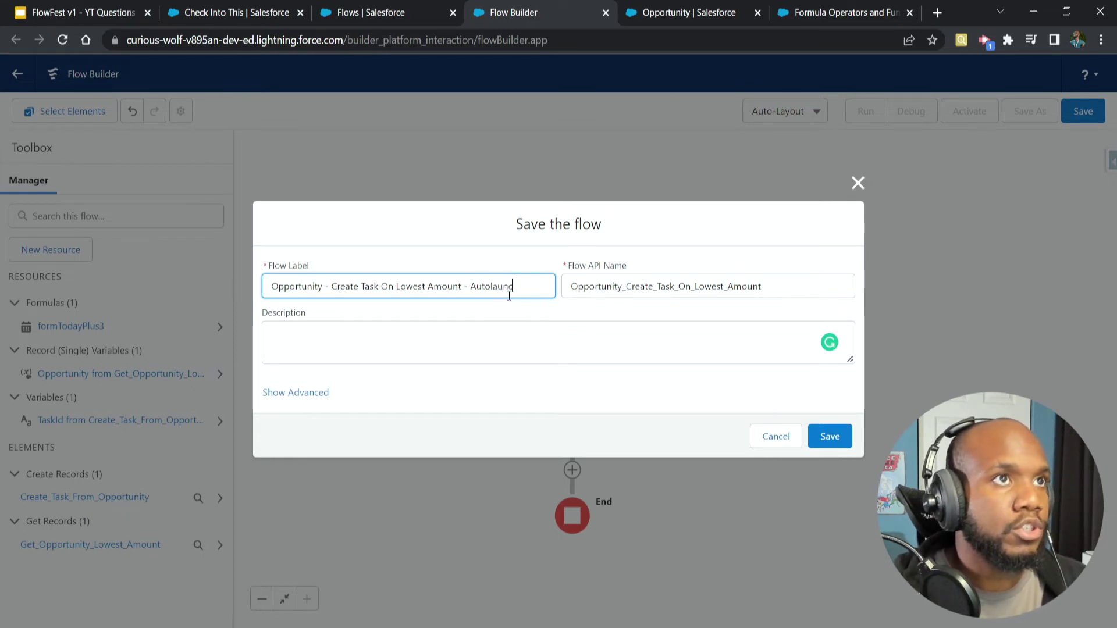
text(hed)
double_click(608, 291)
key(BackSpace)
click(468, 325)
click(830, 436)
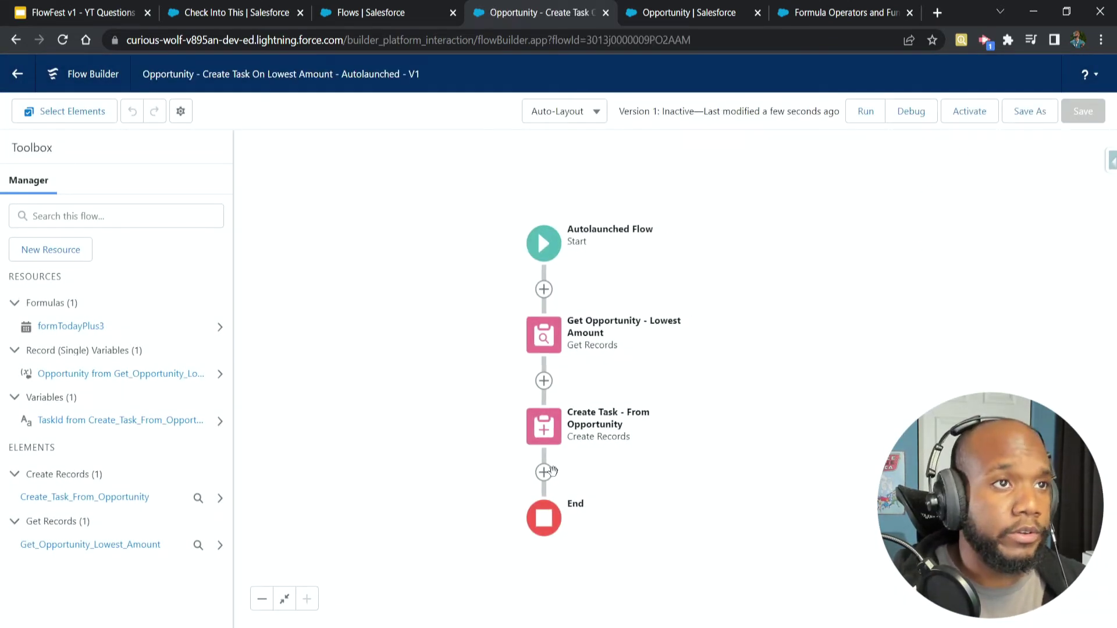
click(551, 472)
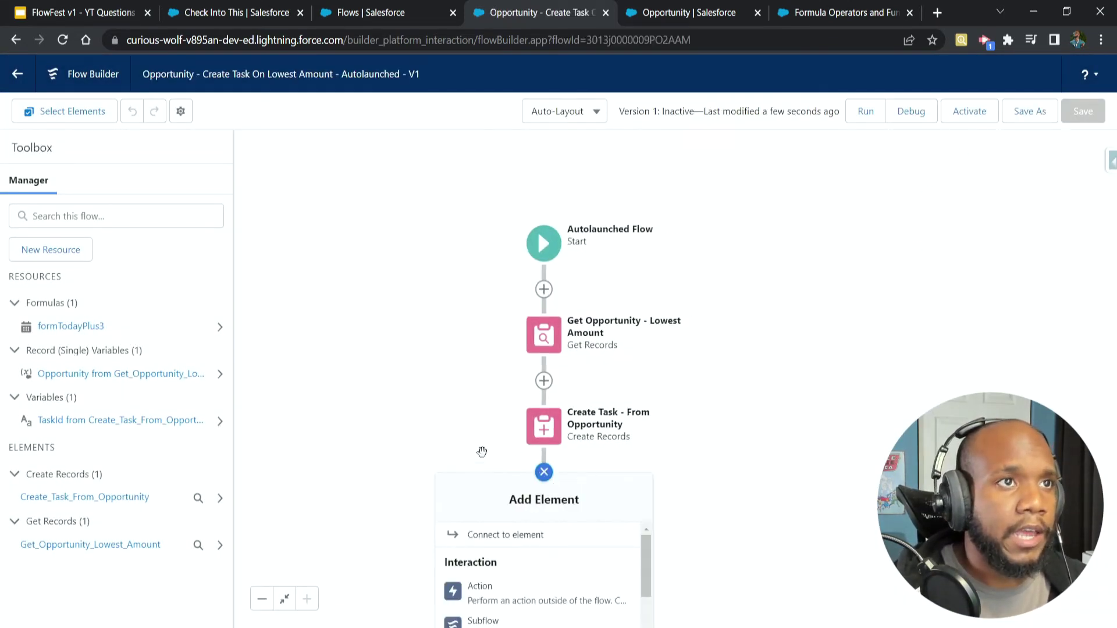
scroll(409, 456, down, 3)
click(537, 296)
click(473, 454)
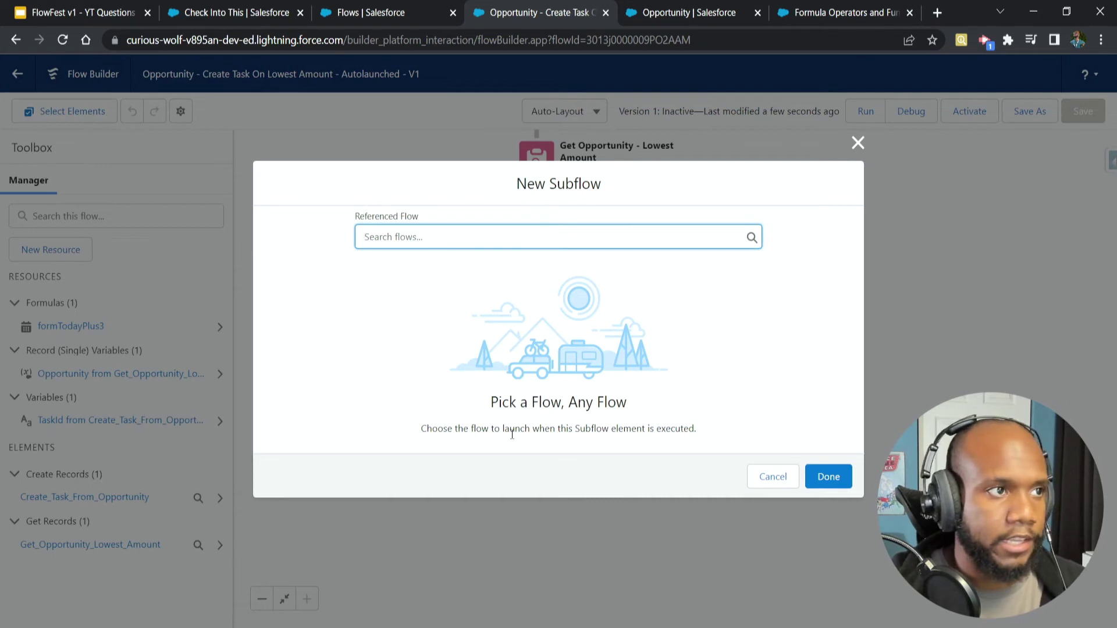
click(774, 476)
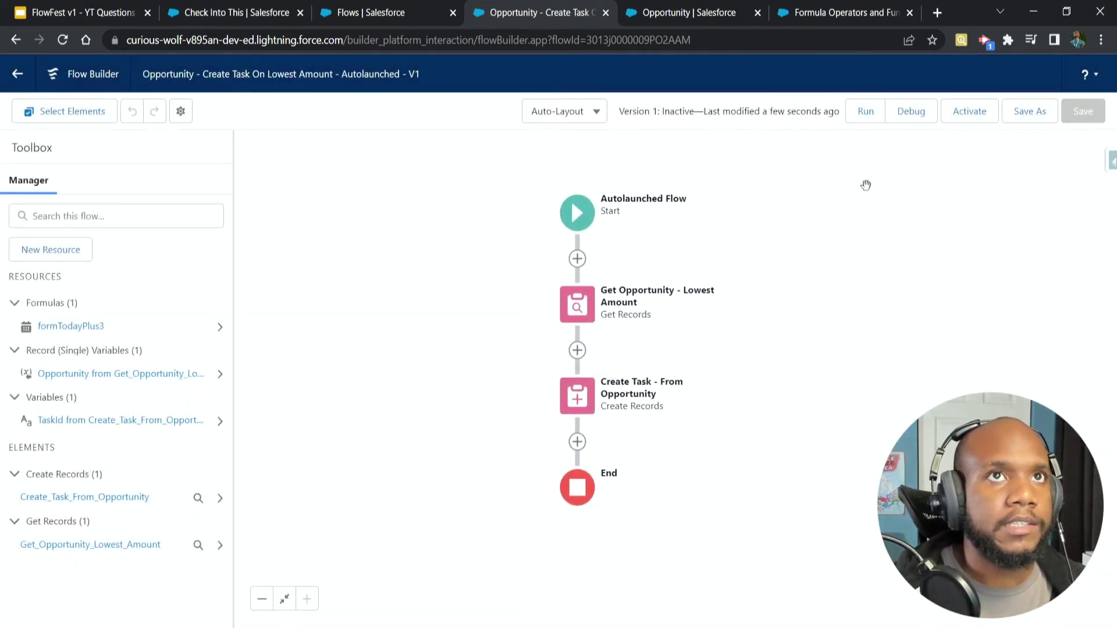
Debug the flow, then expand the Get Records and Create Task details to review the opportunity and task
click(912, 117)
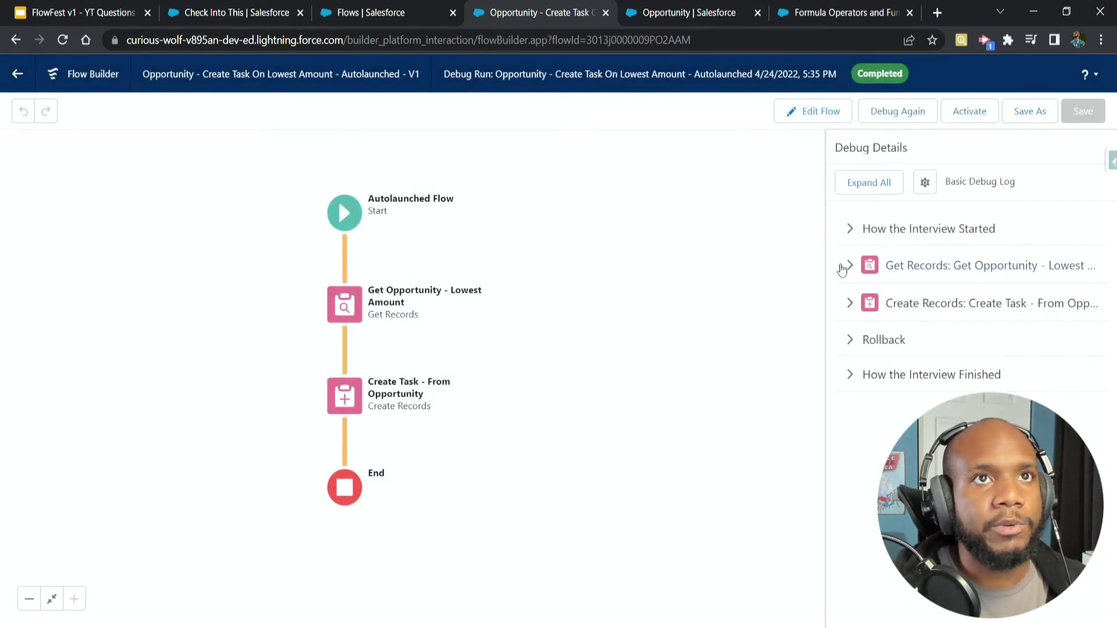
click(847, 267)
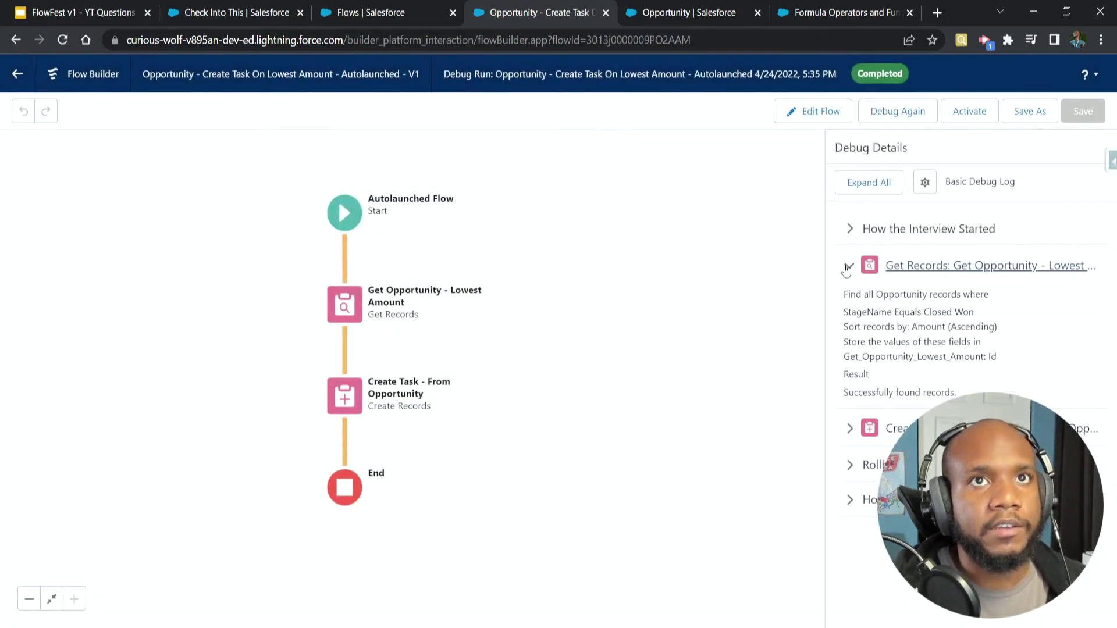
click(849, 428)
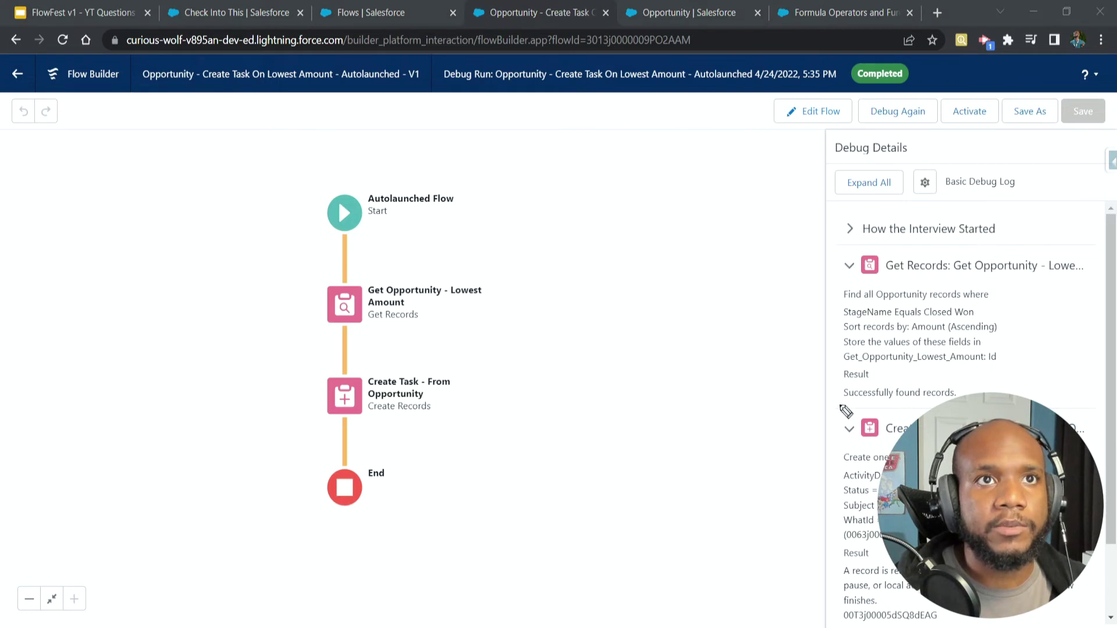
drag(836, 402, 941, 405)
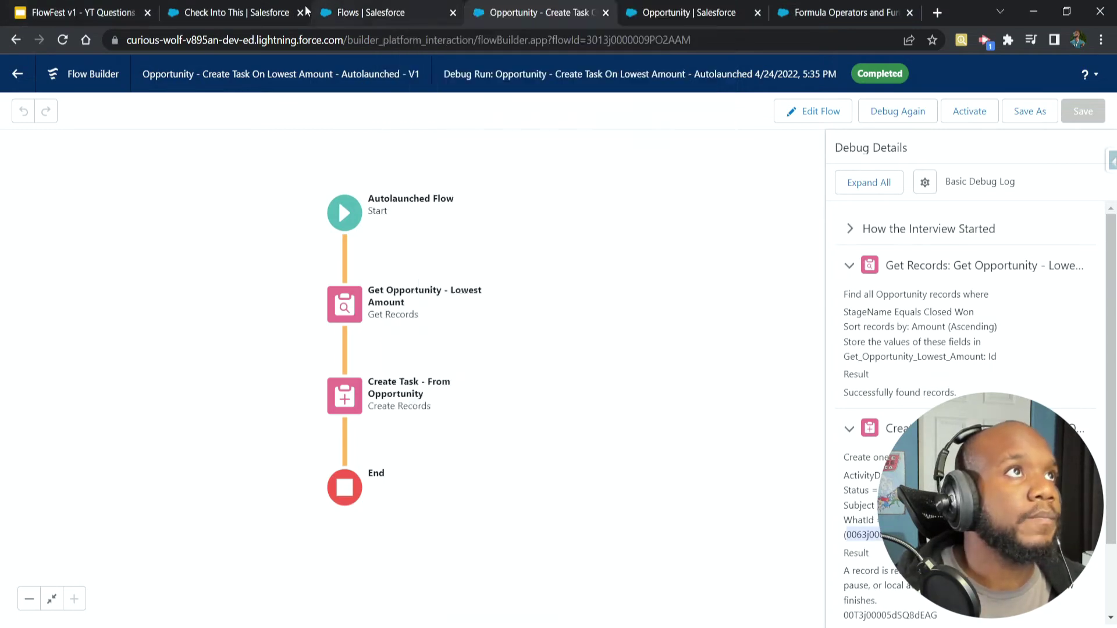
Look over the task and opportunity browser tabs, then return to the flow's debug results
click(230, 12)
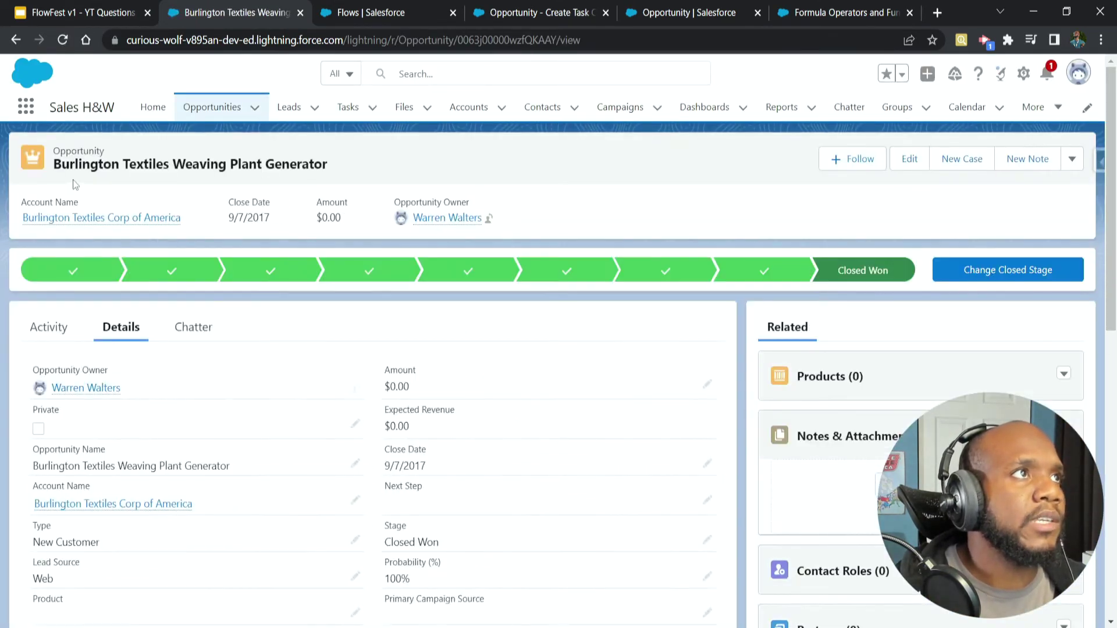
drag(56, 165, 327, 165)
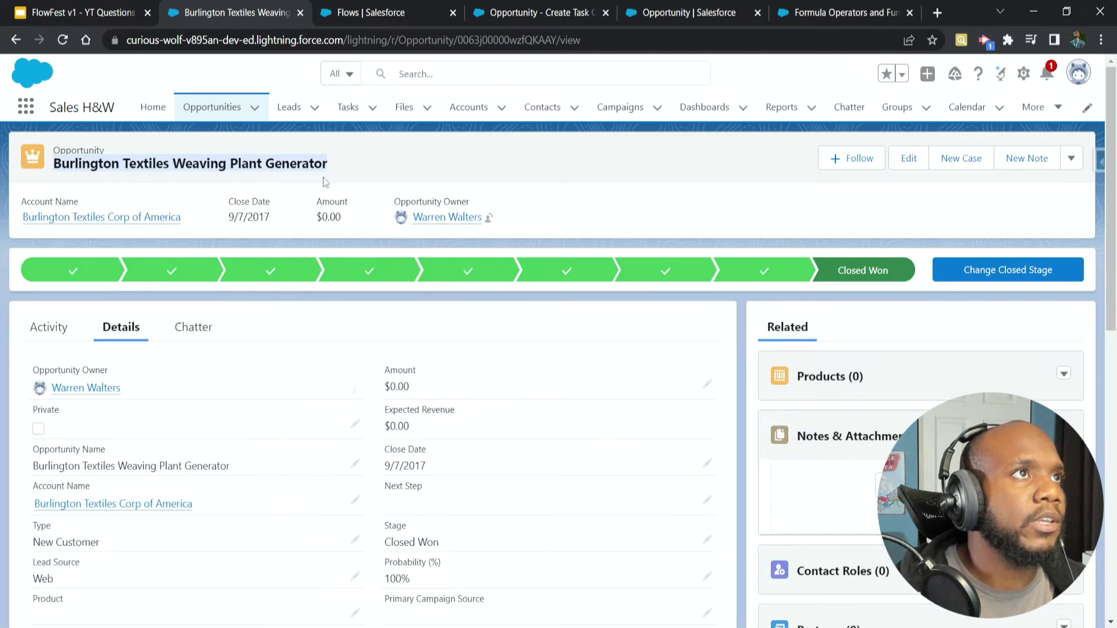
scroll(323, 193, down, 1)
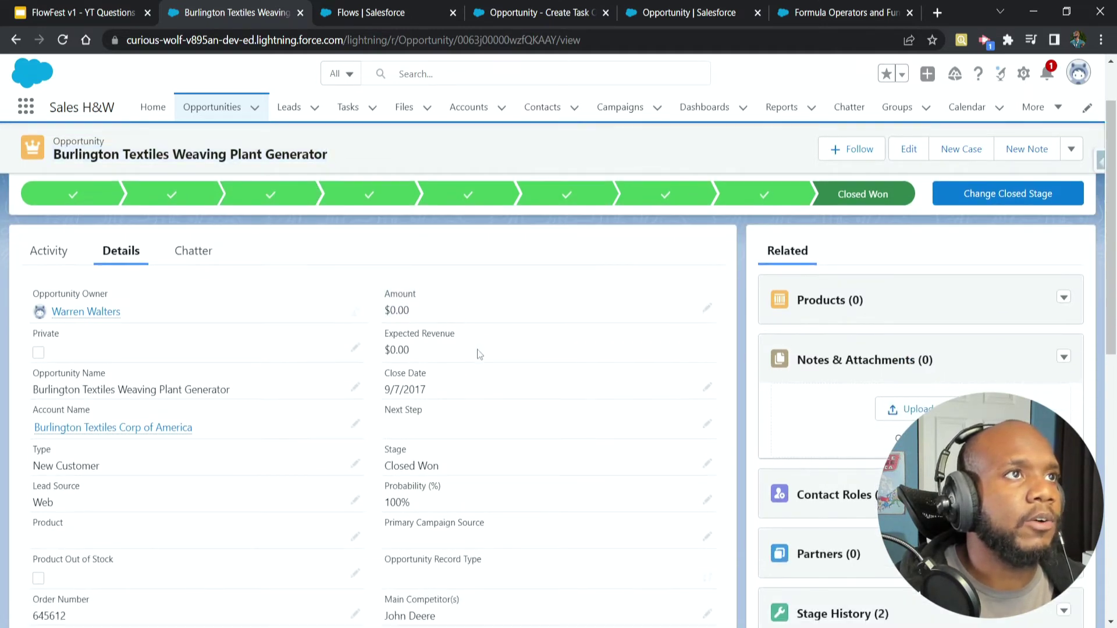
click(715, 12)
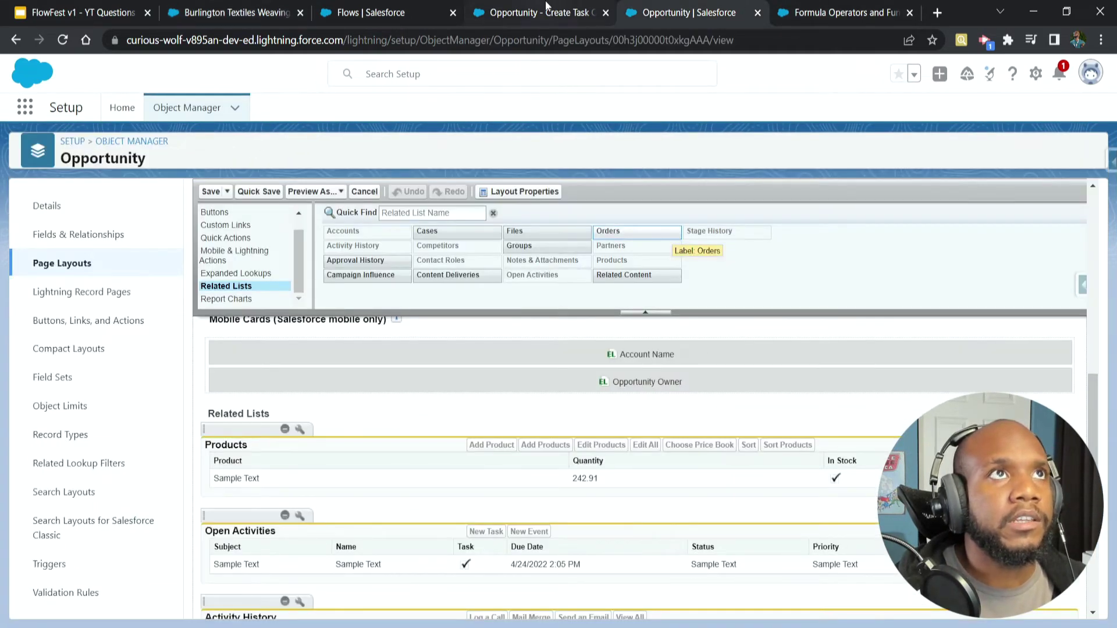
click(827, 13)
click(536, 10)
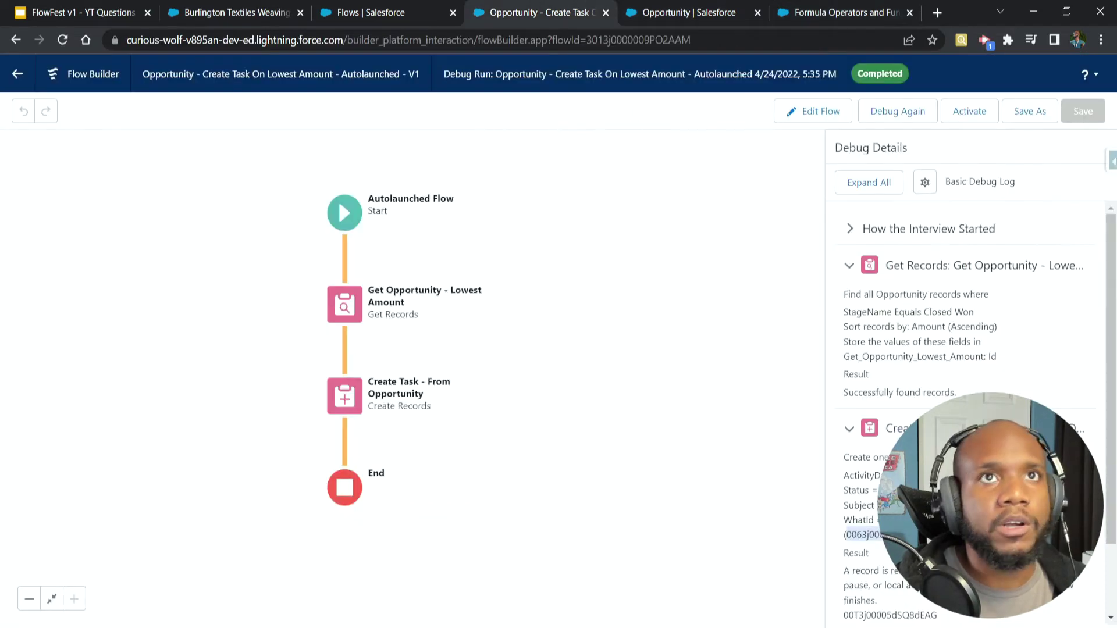
Debug the flow again and switch back to the Burlington Textiles Weaving Plant Generator opportunity
click(901, 114)
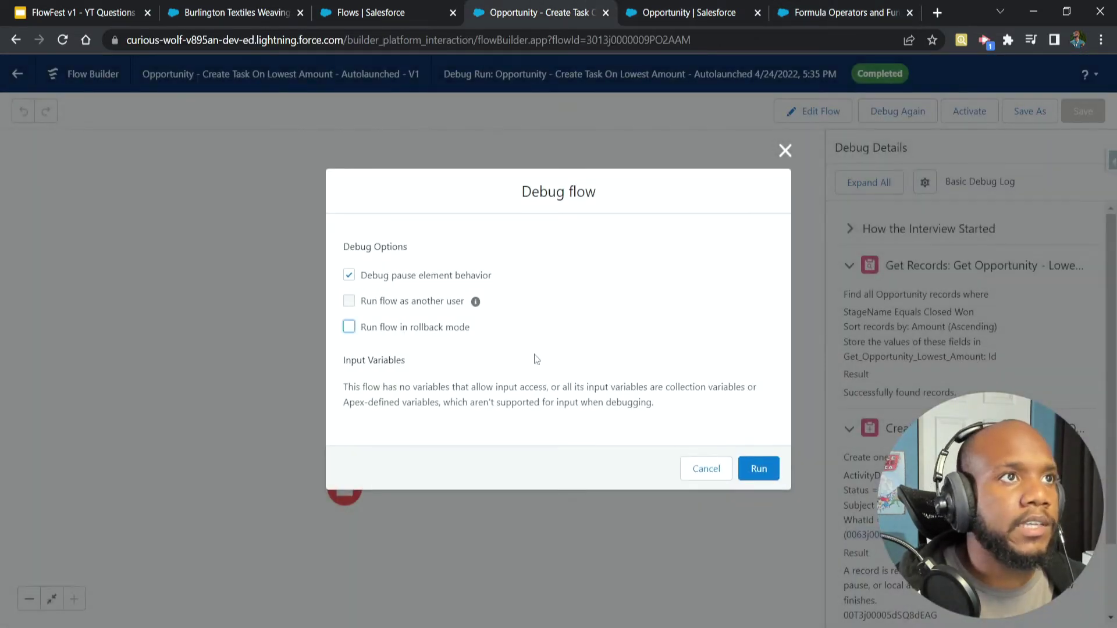
click(769, 475)
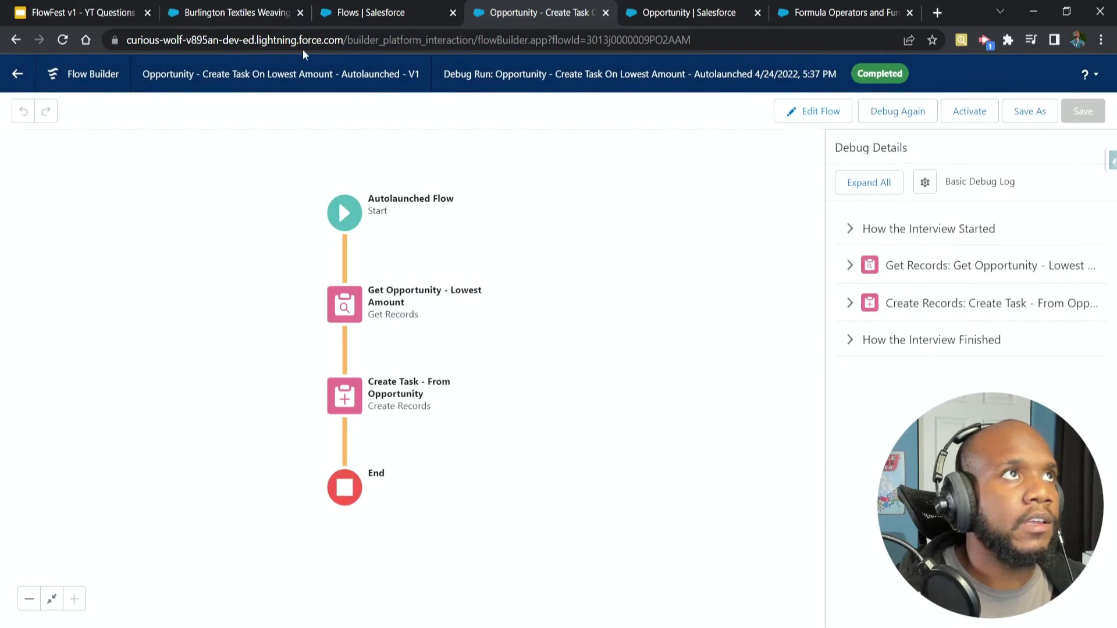
click(239, 13)
scroll(64, 263, down, 2)
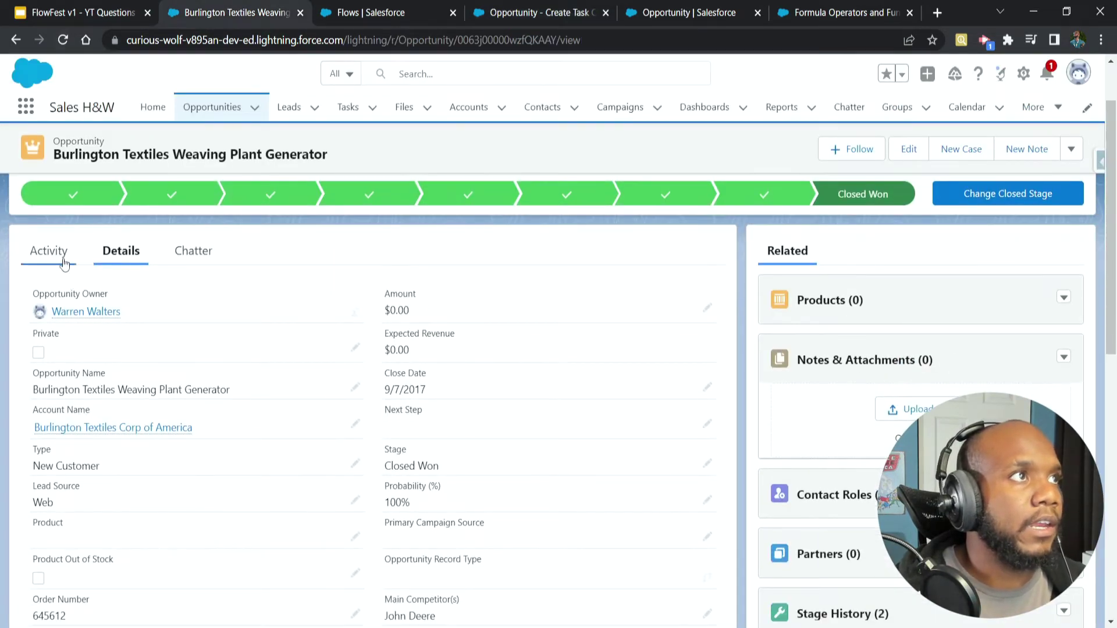
Reload the opportunity and open the Follow Up task from its Activity timeline
click(65, 263)
scroll(65, 558, up, 2)
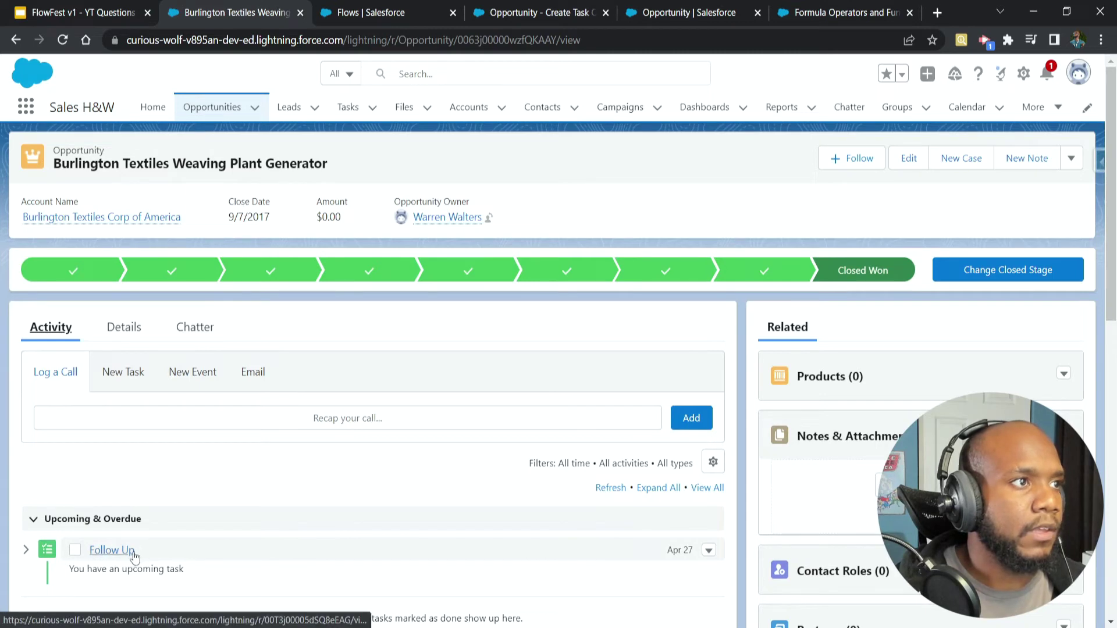
click(64, 41)
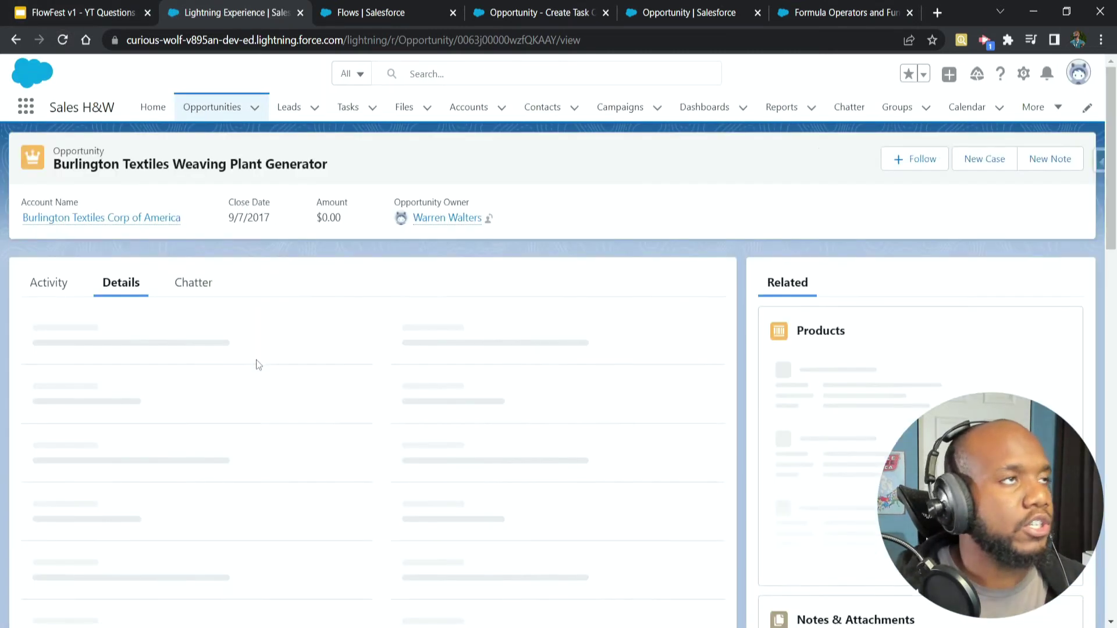
click(47, 324)
scroll(68, 458, down, 3)
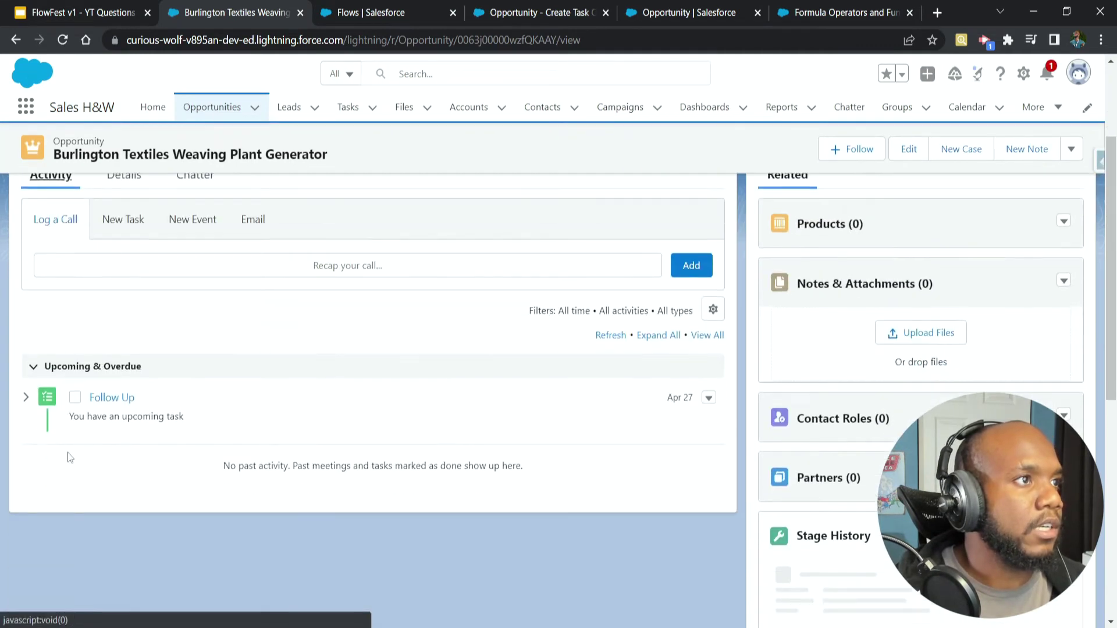
click(111, 398)
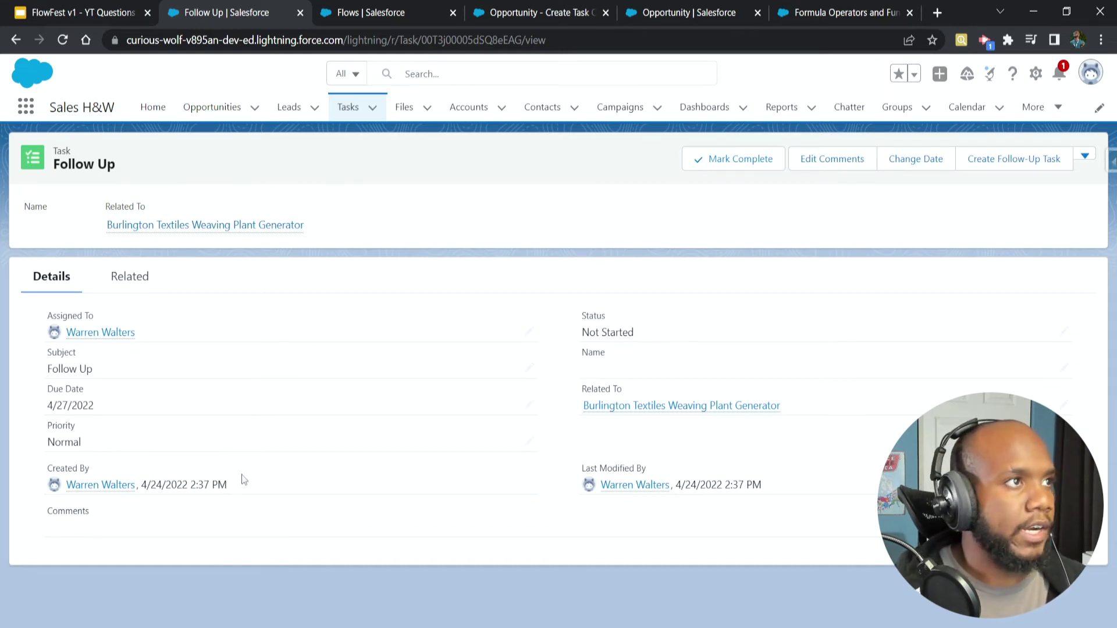
Close the extra opportunity and formula reference browser tabs to return to Flow Builder
click(684, 16)
middle_click(706, 12)
middle_click(706, 12)
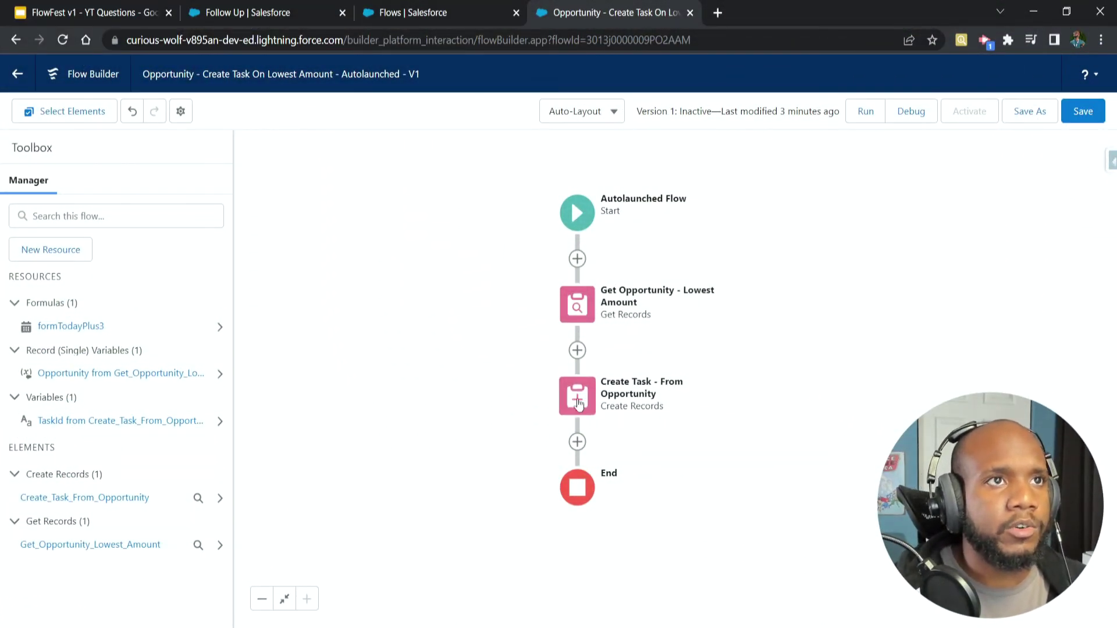
double_click(579, 387)
scroll(439, 407, down, 3)
scroll(457, 424, up, 3)
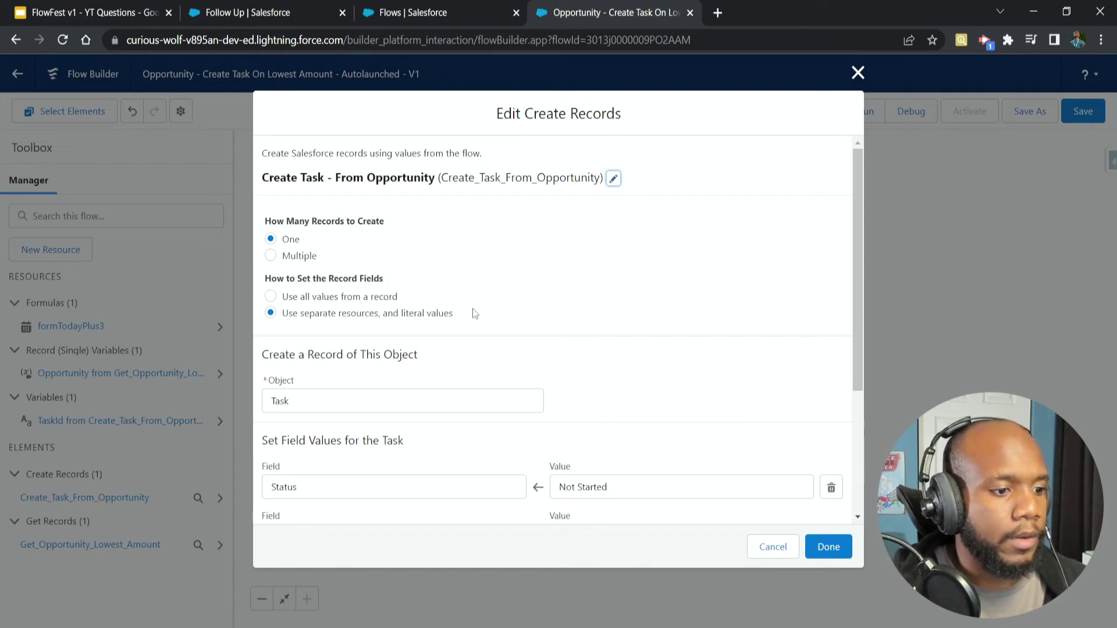
scroll(473, 309, down, 3)
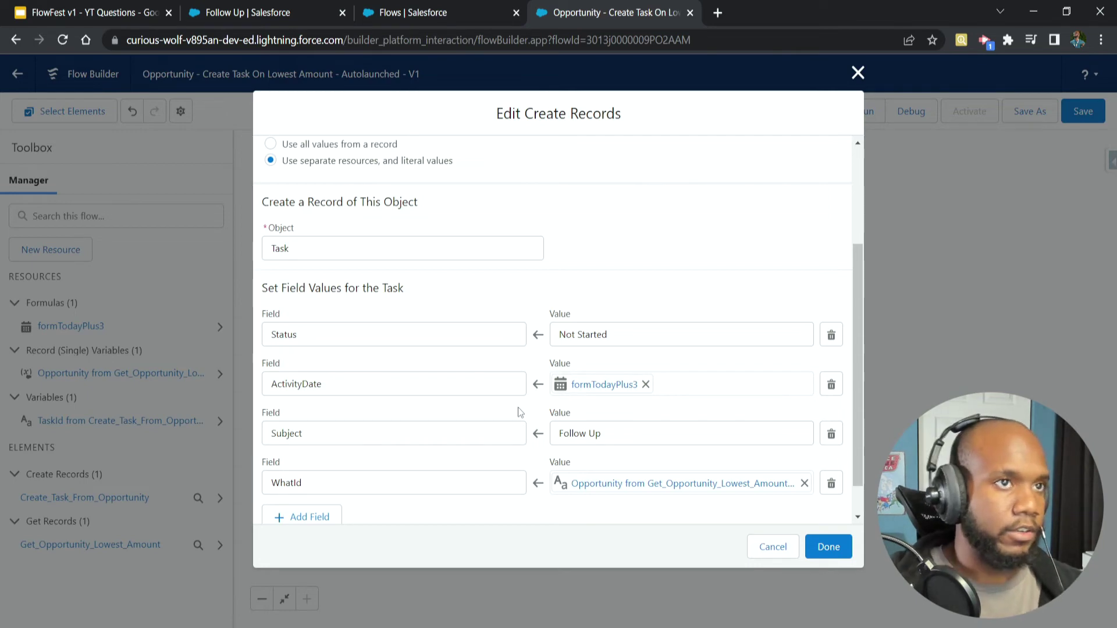
scroll(509, 285, down, 1)
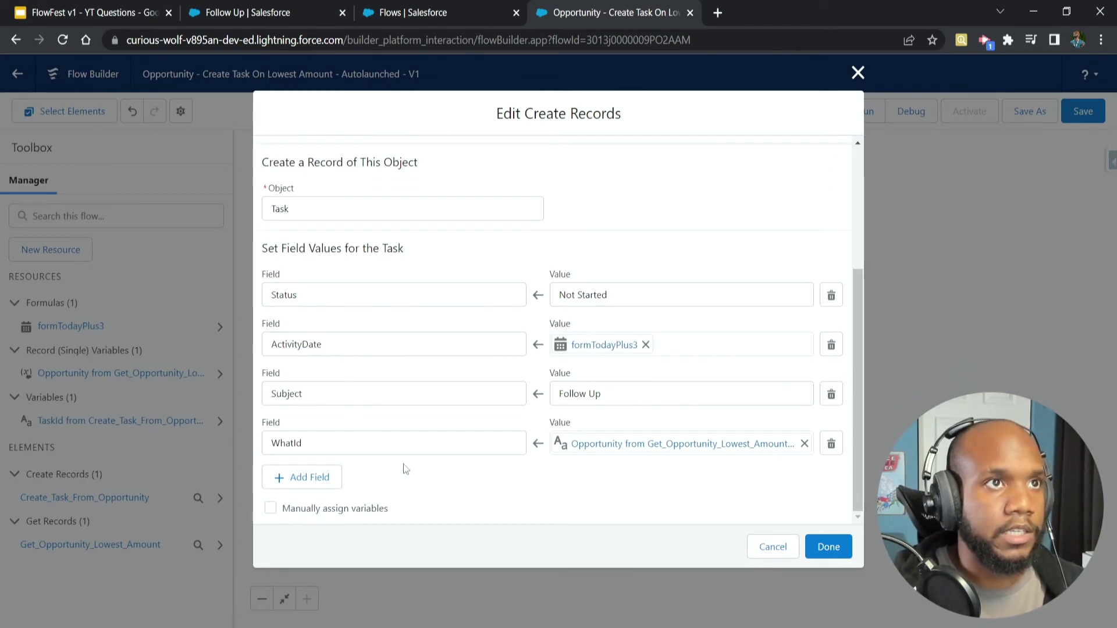
click(776, 550)
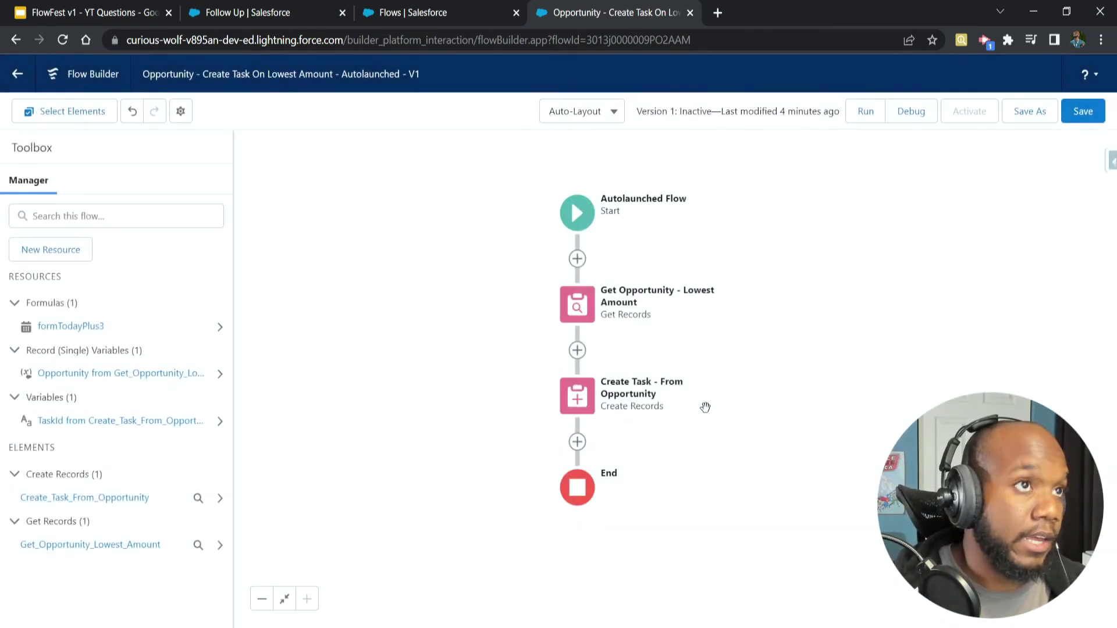
Add an Assignment labelled 'Set Task Values' after Get Opportunity and start a new resource for its variable
click(577, 350)
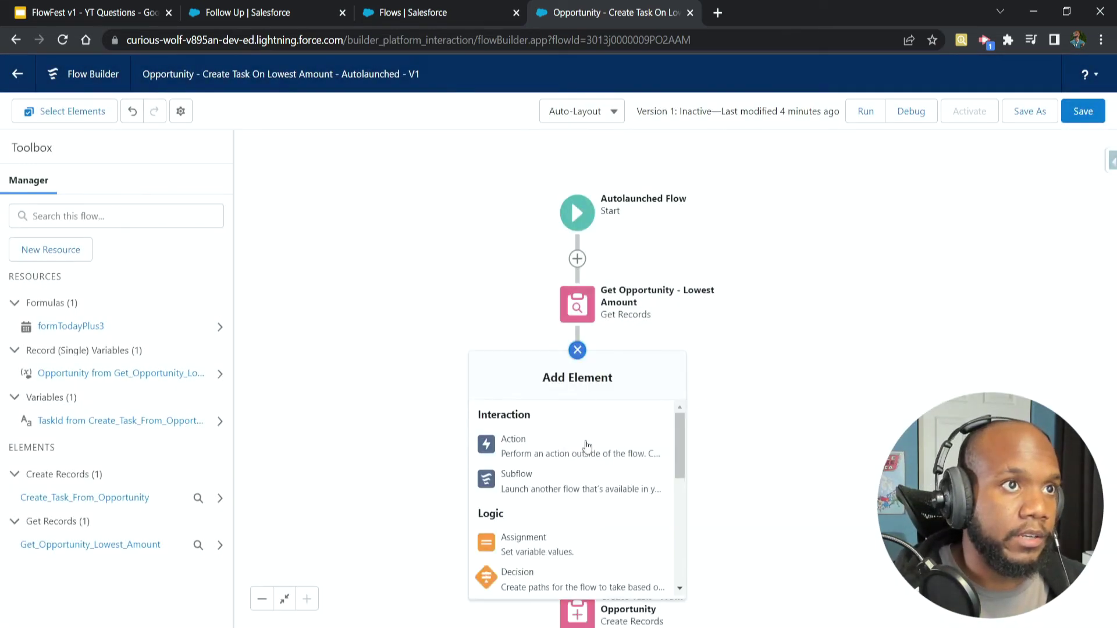
click(562, 550)
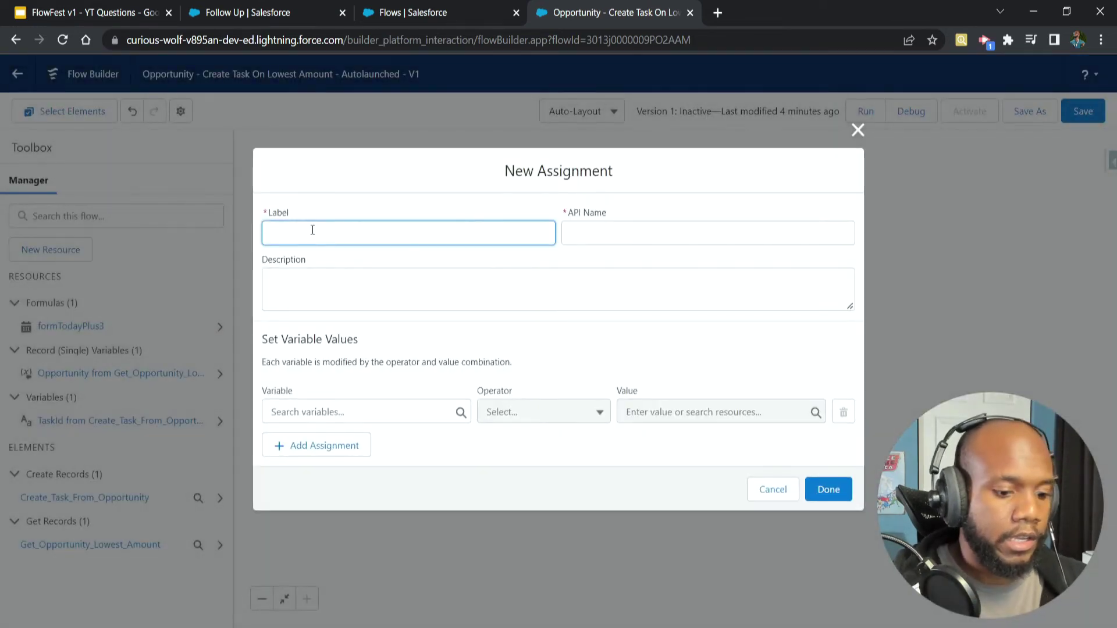
text(A)
key(BackSpace)
text(Set)
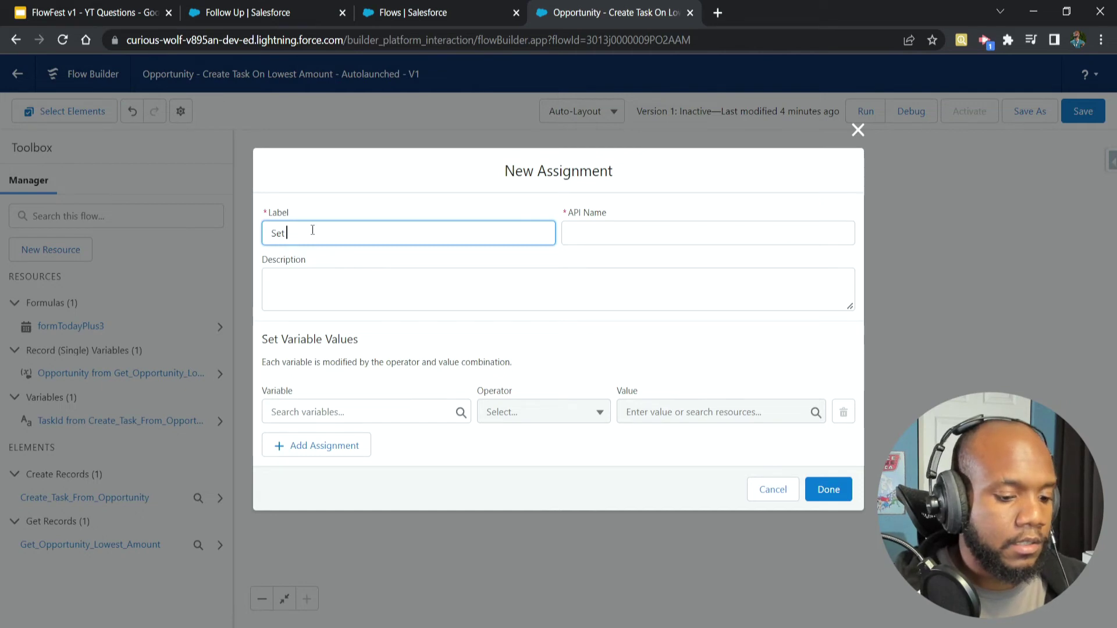
text( tas)
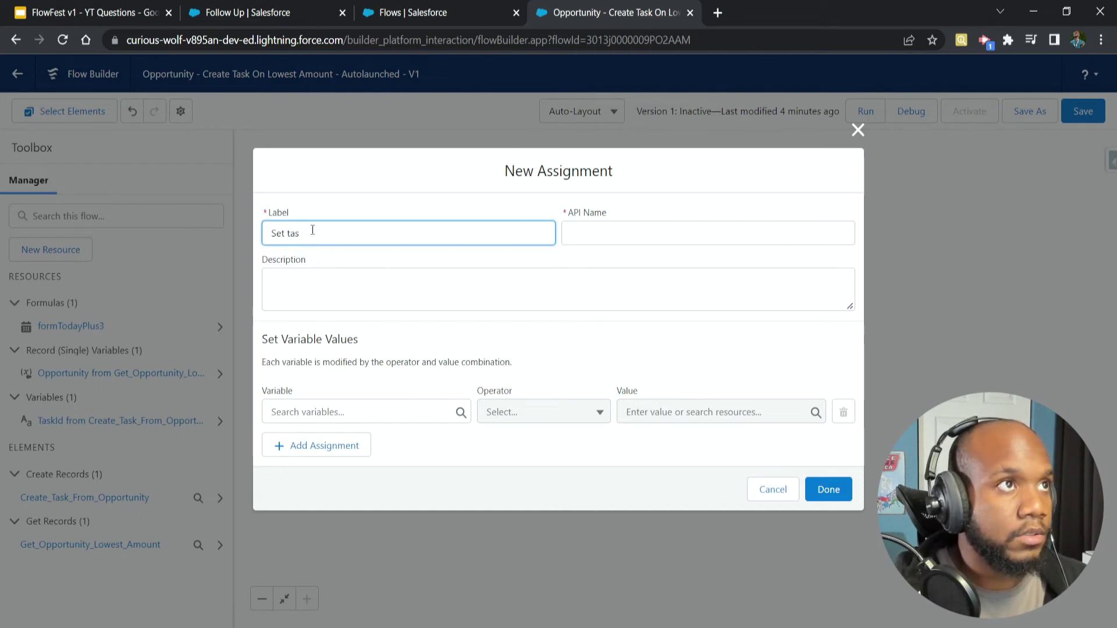
text(k V)
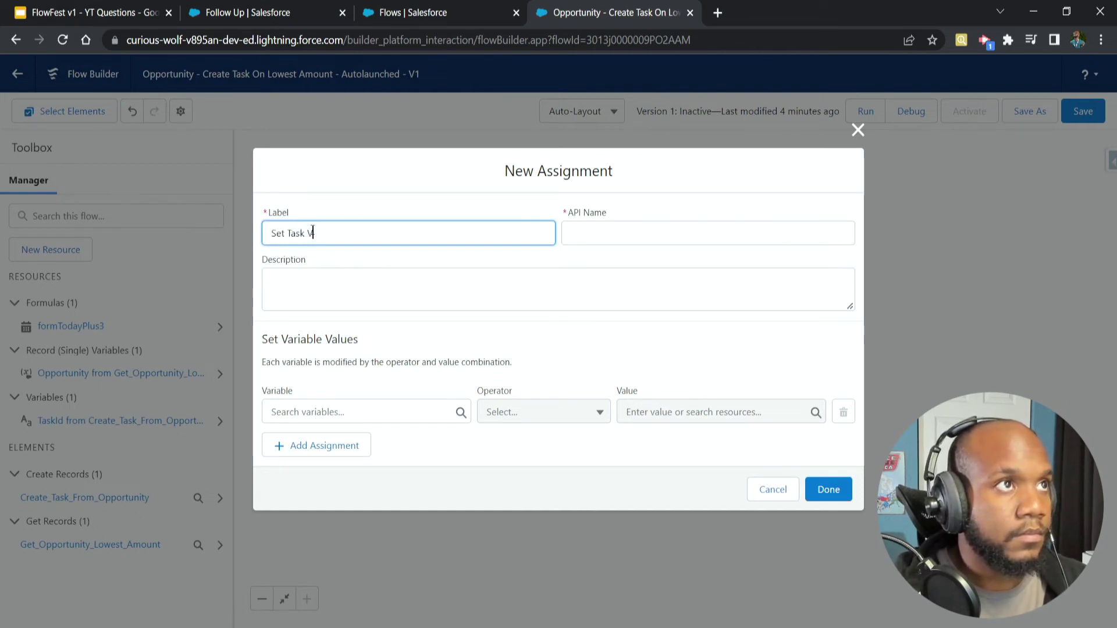
text(Task Values)
click(449, 302)
click(329, 410)
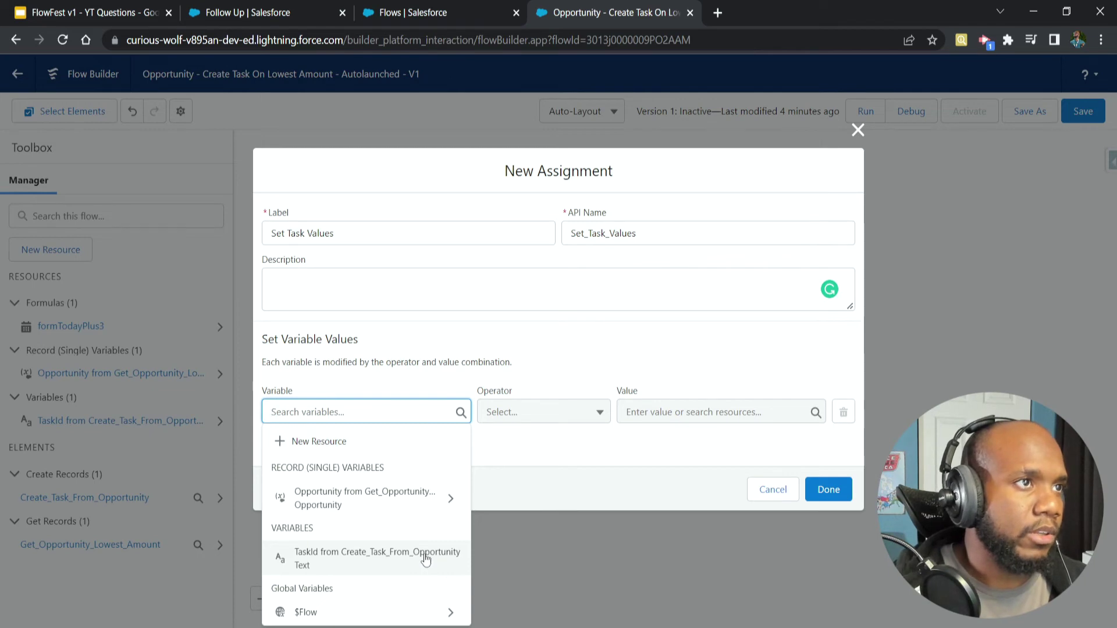
click(297, 442)
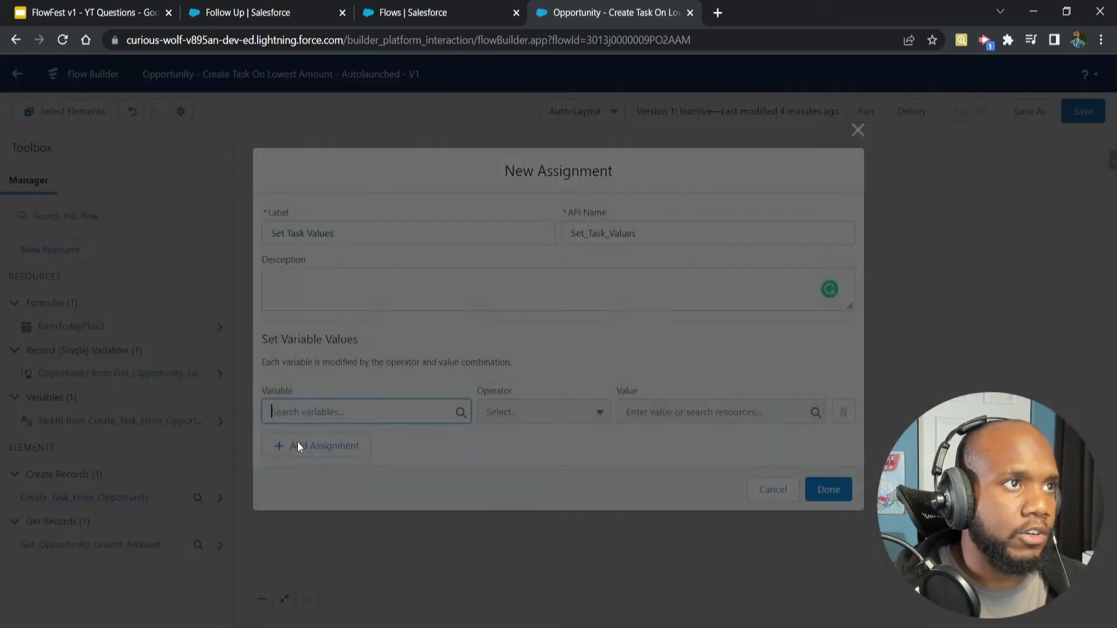
Create the variable varTask with data type Record and object Task
click(294, 280)
click(304, 307)
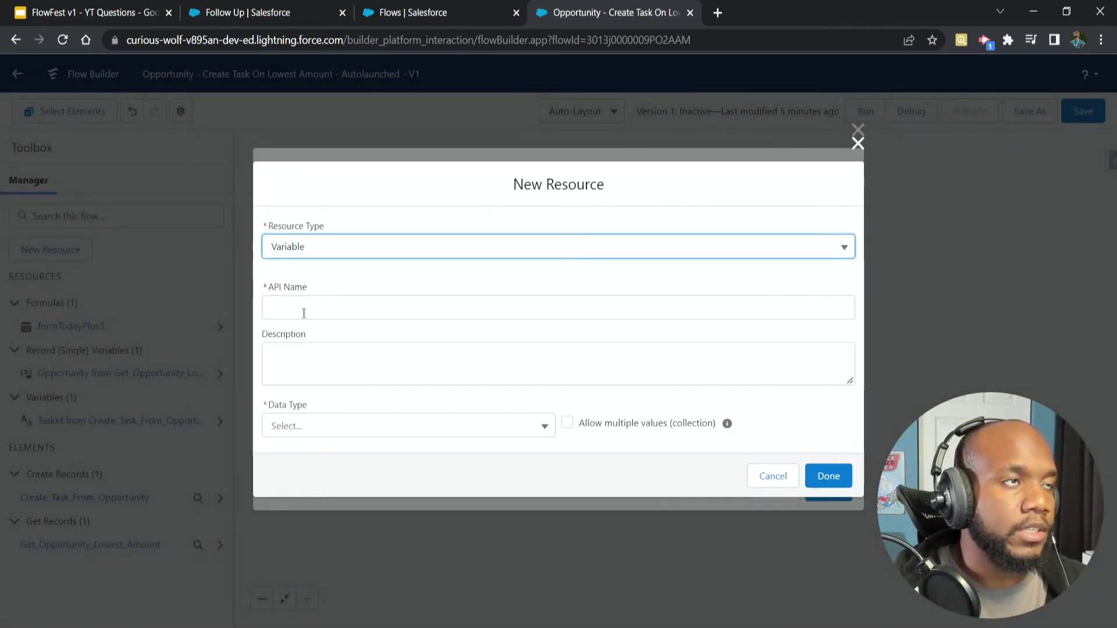
click(339, 311)
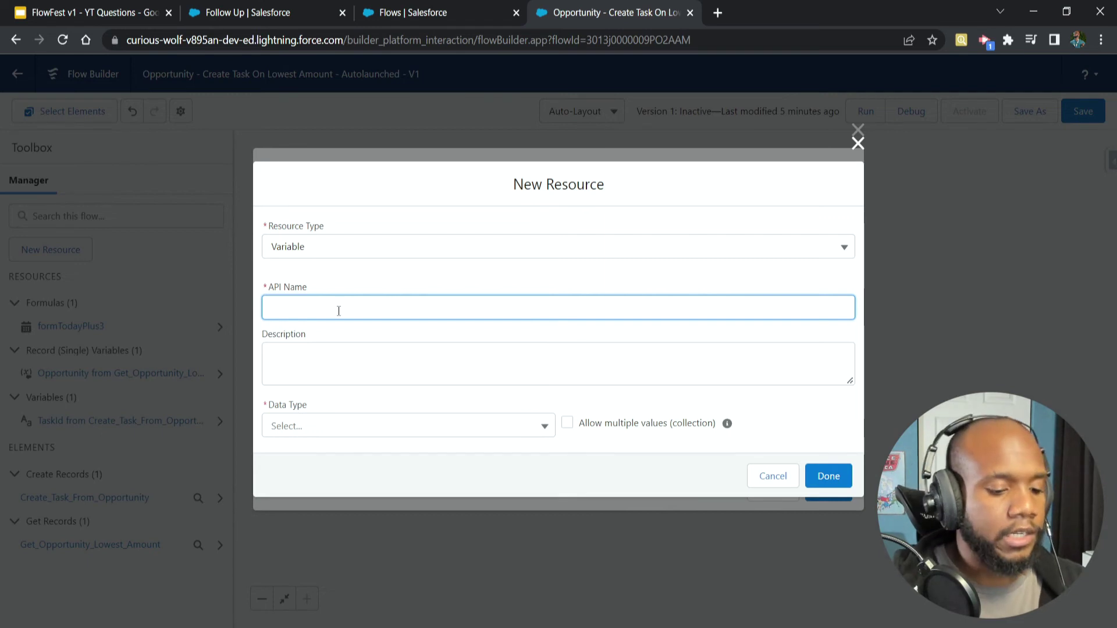
text(va)
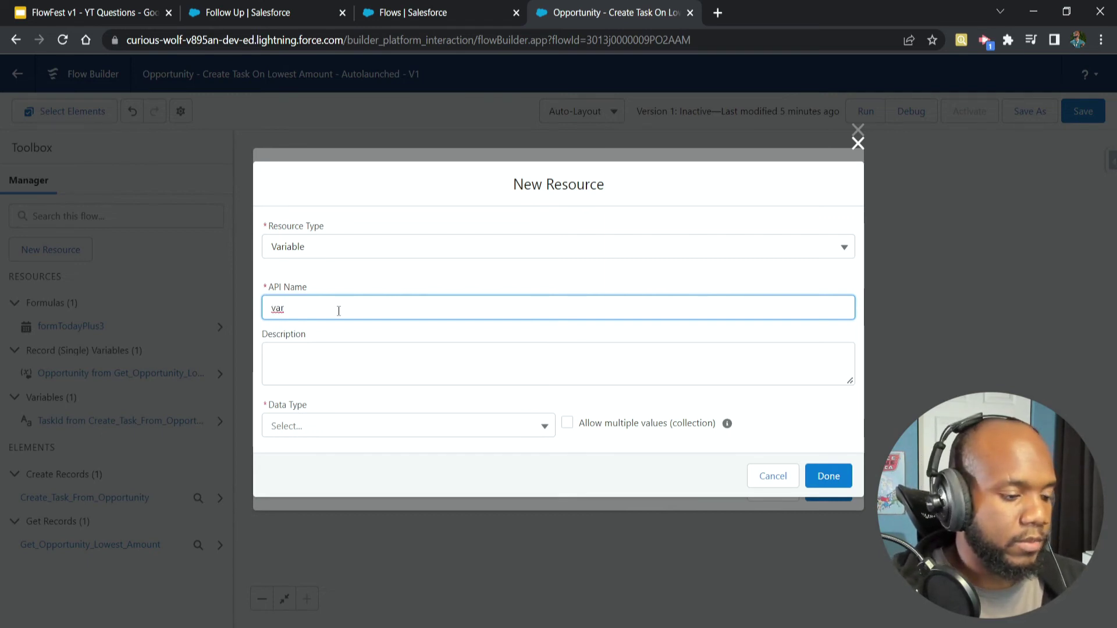
text(rTas)
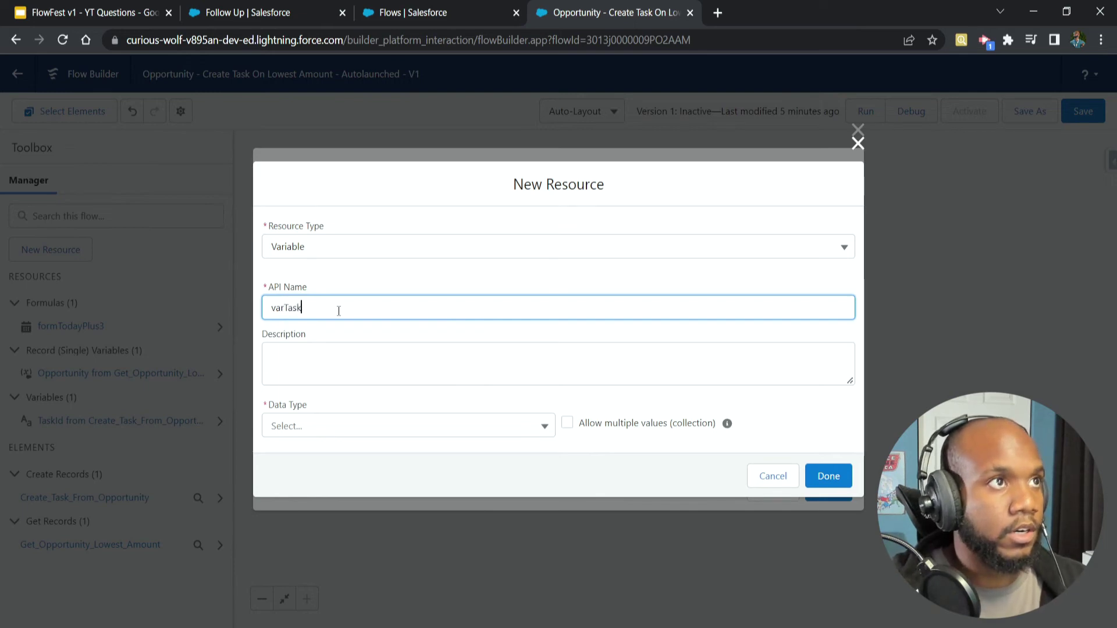
text(k)
click(334, 364)
click(325, 428)
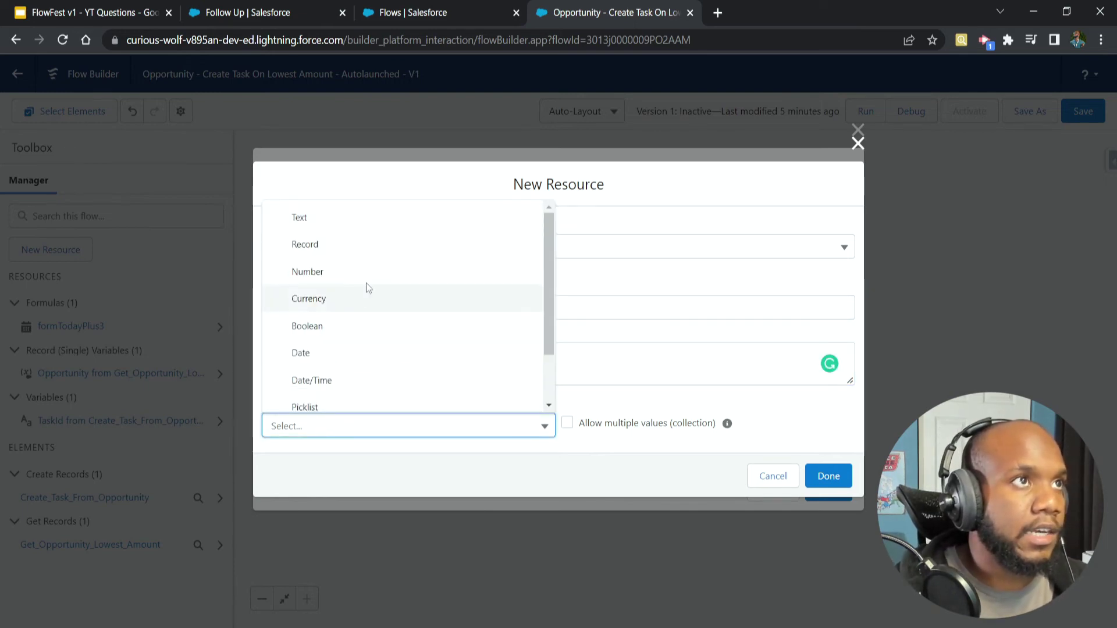
scroll(357, 287, down, 1)
scroll(364, 304, up, 1)
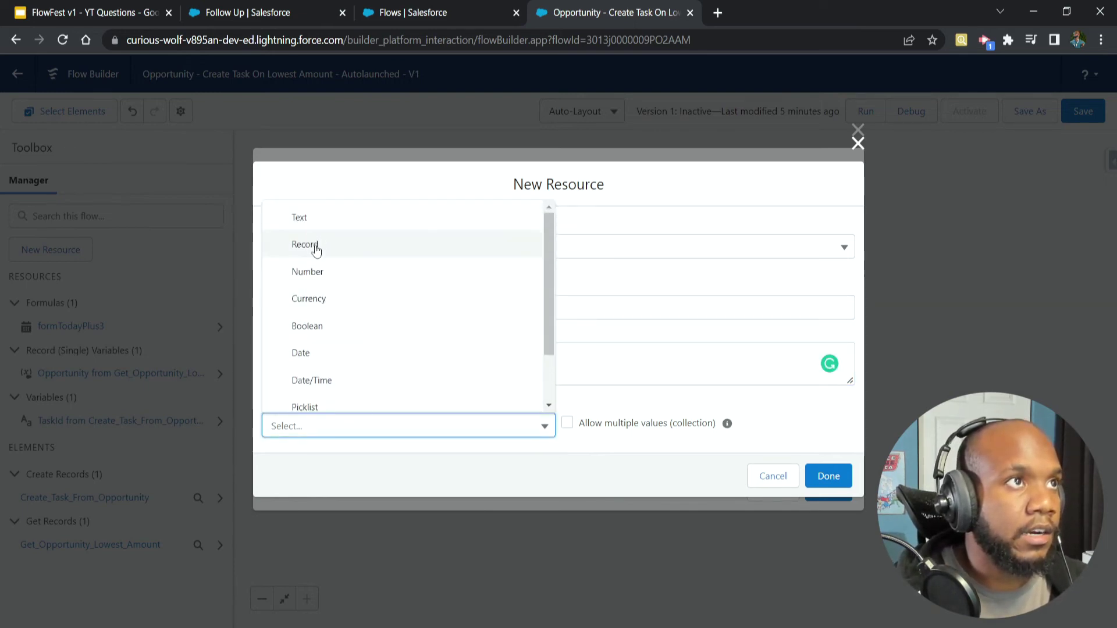
click(314, 245)
click(317, 426)
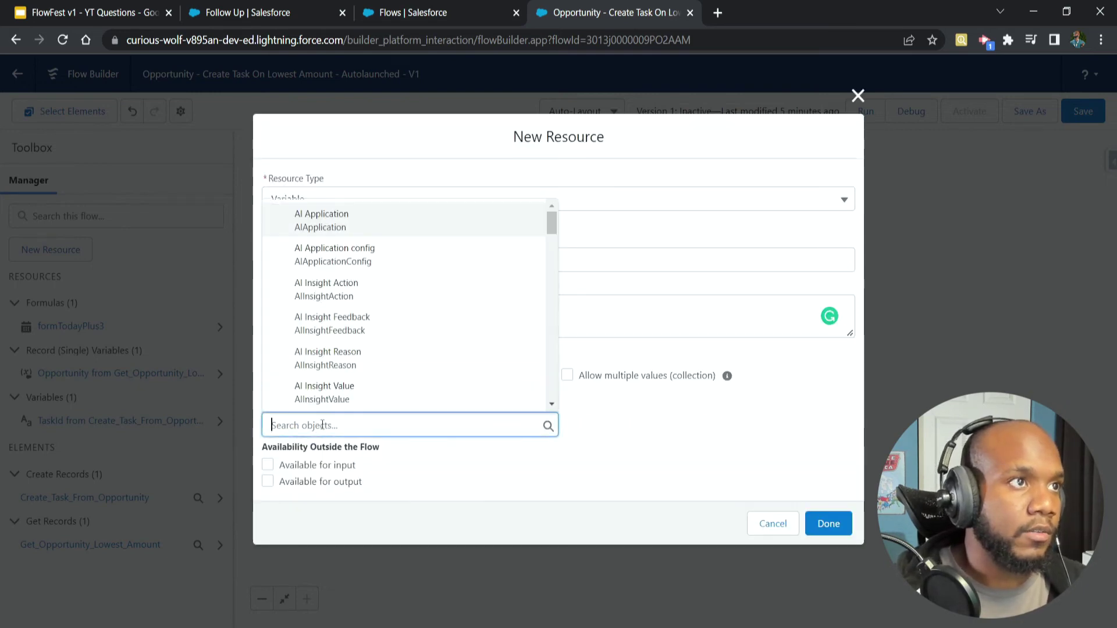
text(task)
click(369, 263)
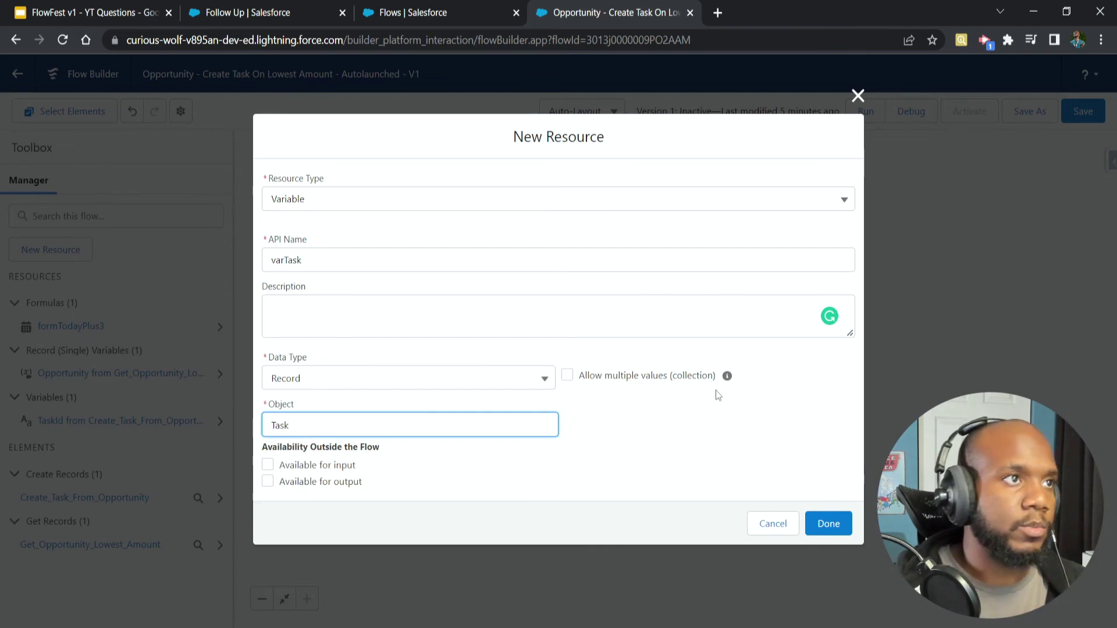
click(826, 524)
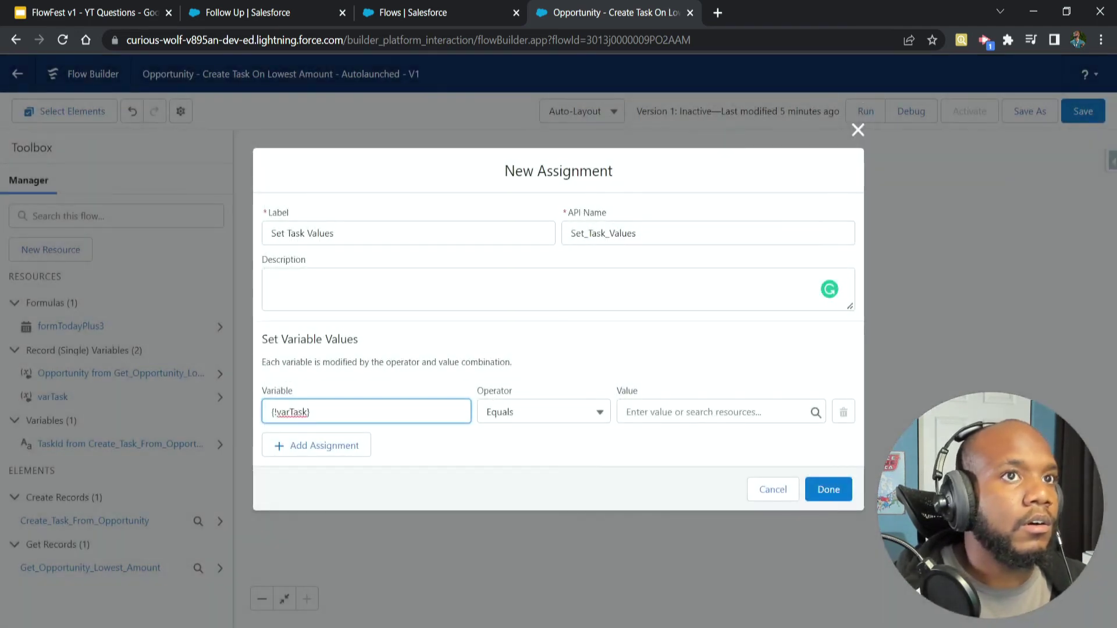
Set the first two assignment rows to varTask Subject and varTask Status
click(324, 413)
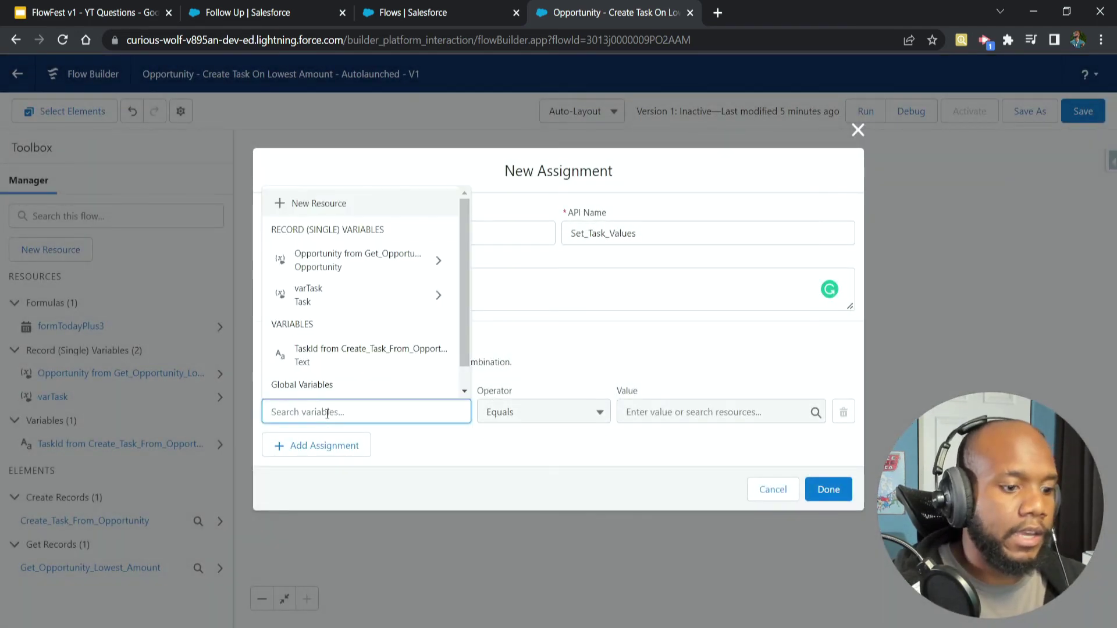
text(task)
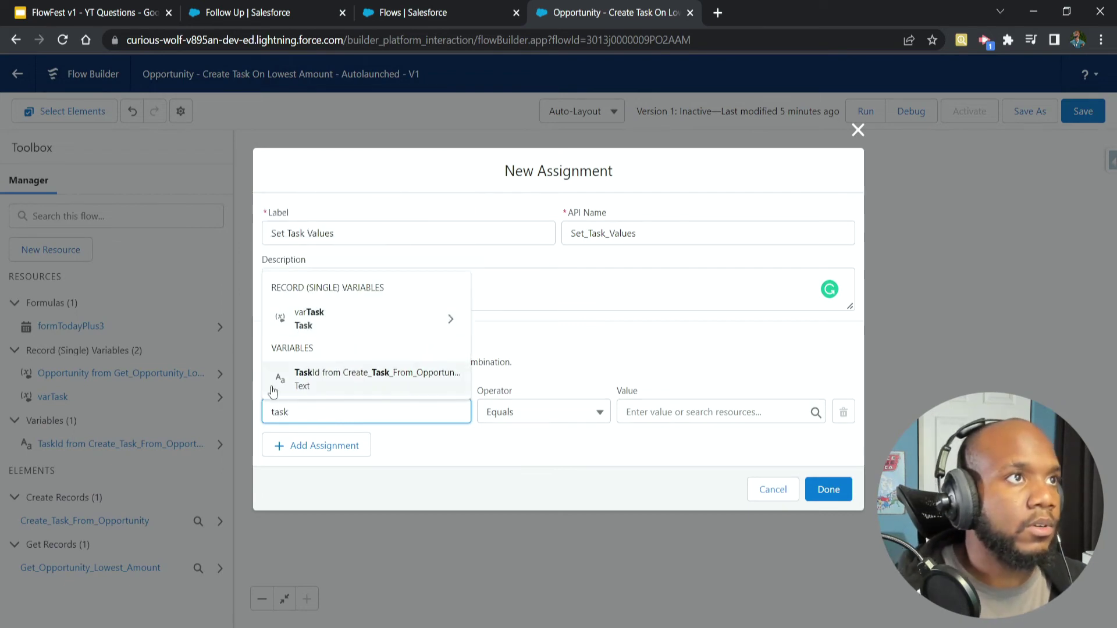
click(349, 316)
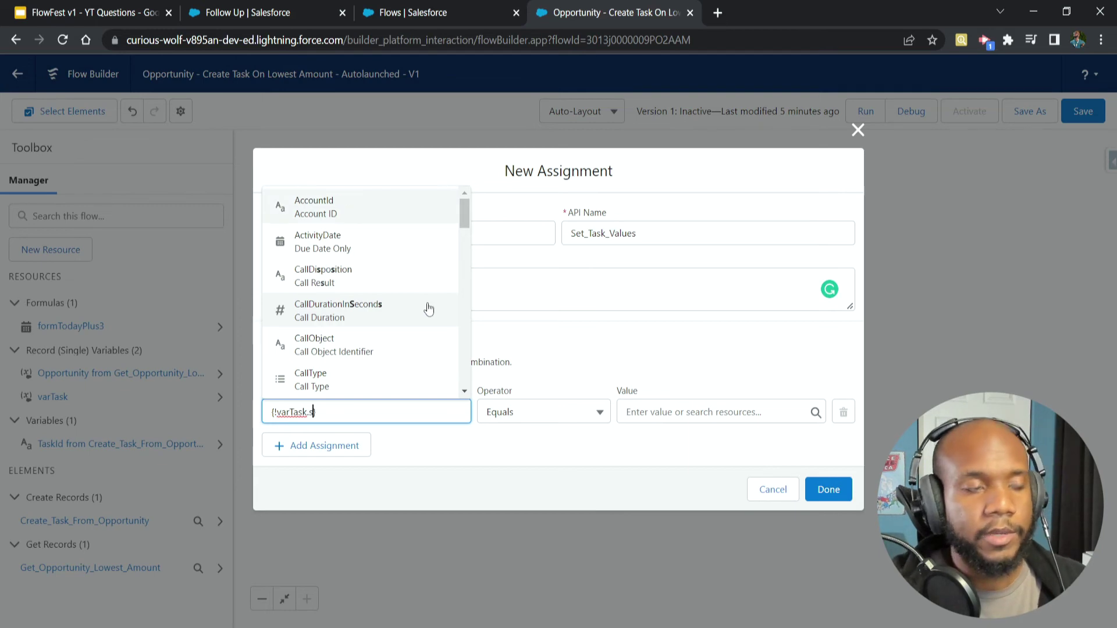
text(Subject)
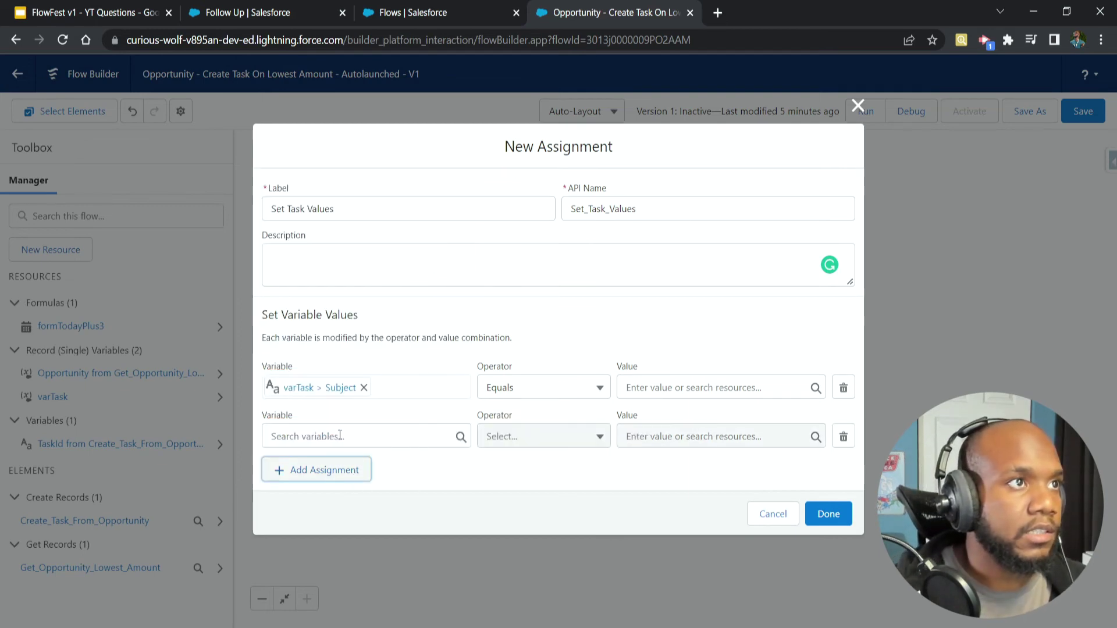
click(339, 436)
text(var)
click(301, 394)
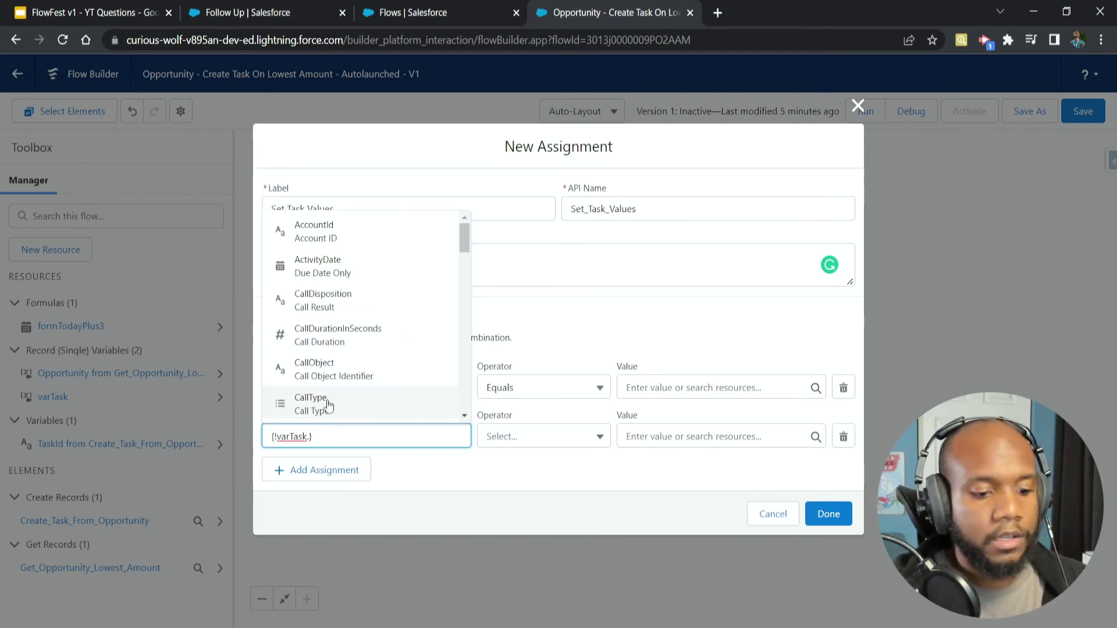
text(Status)
Add a third row assigning varTask's WhatId (Related To ID)
click(316, 469)
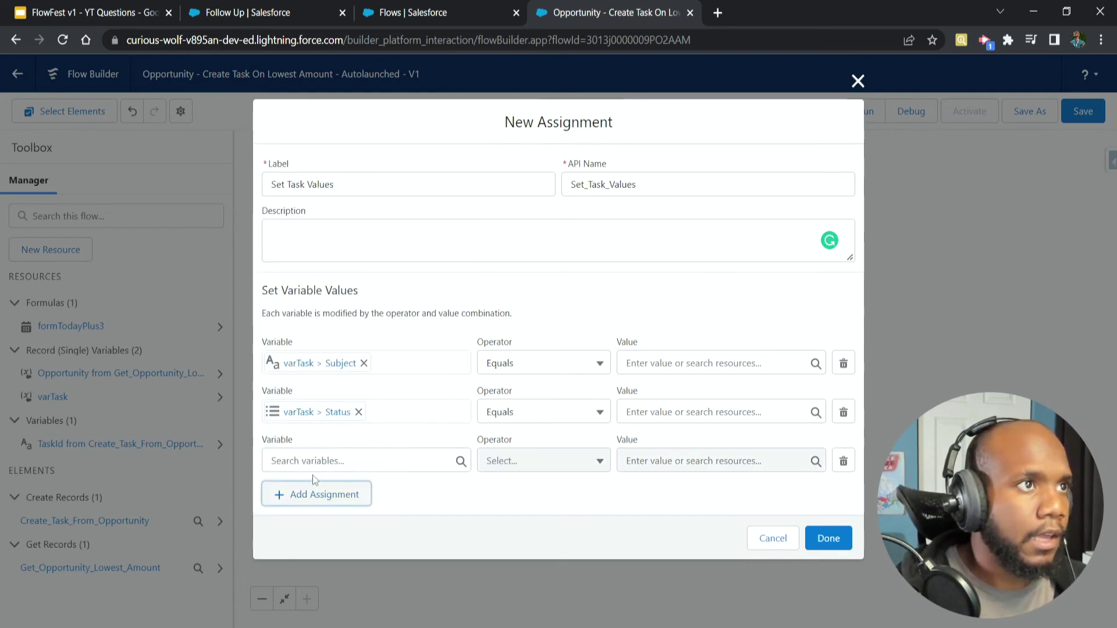
click(316, 462)
text(stat)
key(BackSpace)
key(BackSpace)
key(BackSpace)
key(BackSpace)
text(va)
click(320, 523)
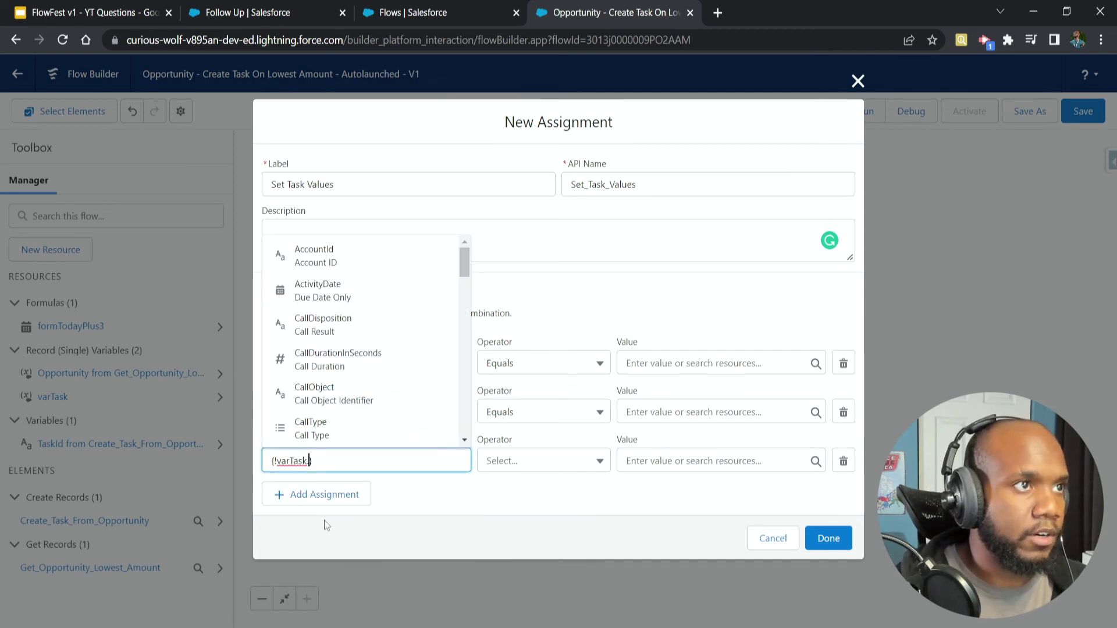
scroll(373, 358, down, 5)
text(what)
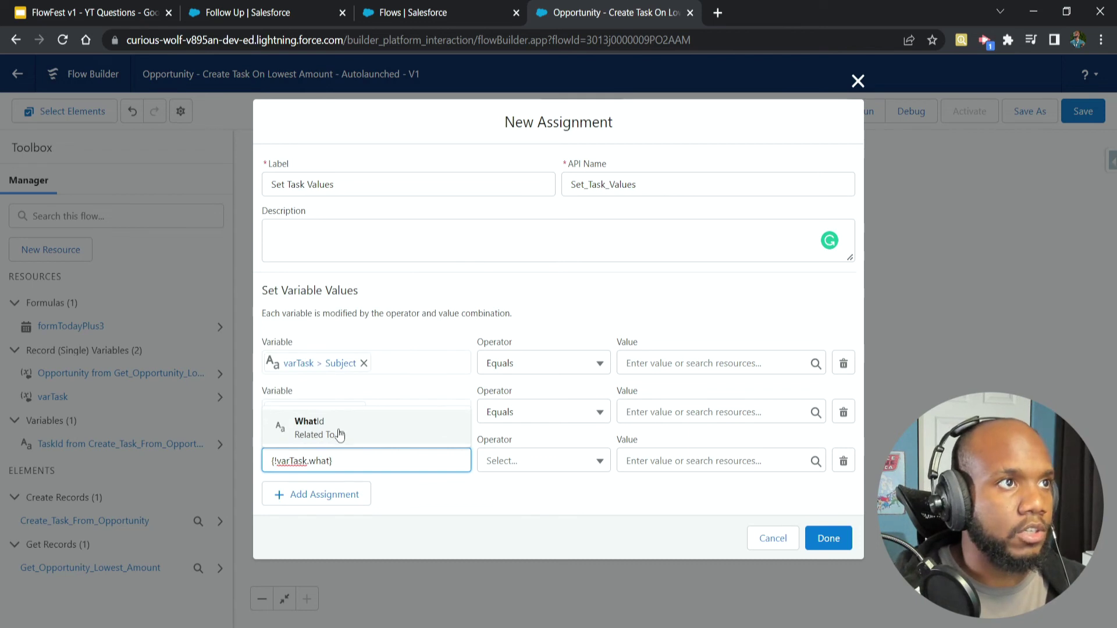
click(325, 429)
Add a fourth row and drill into varTask's fields to choose its variable
click(346, 496)
click(383, 470)
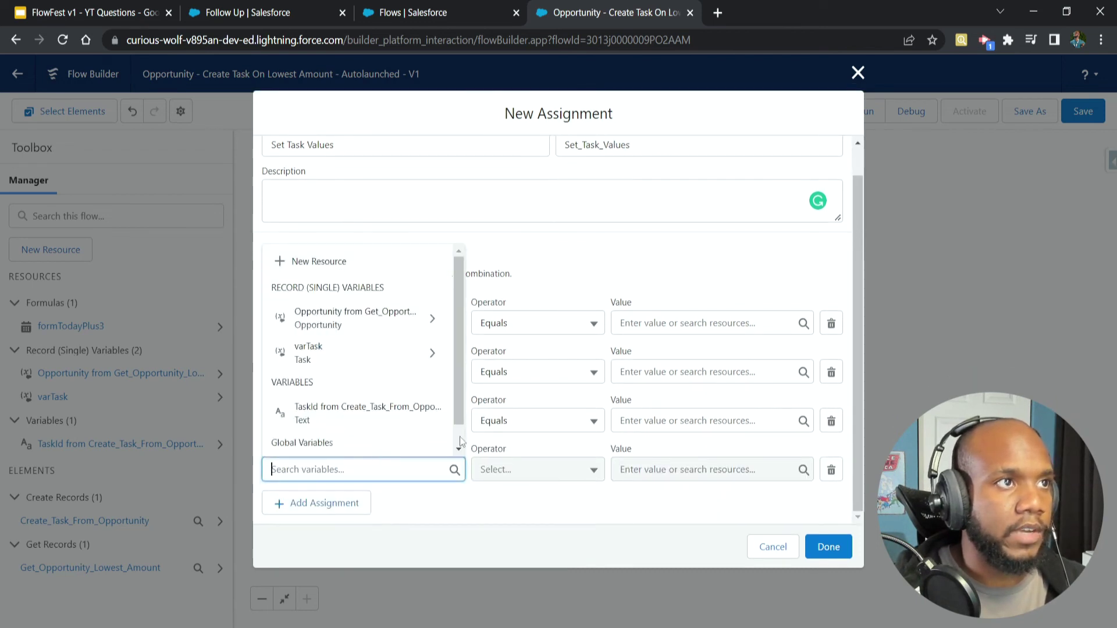
click(306, 360)
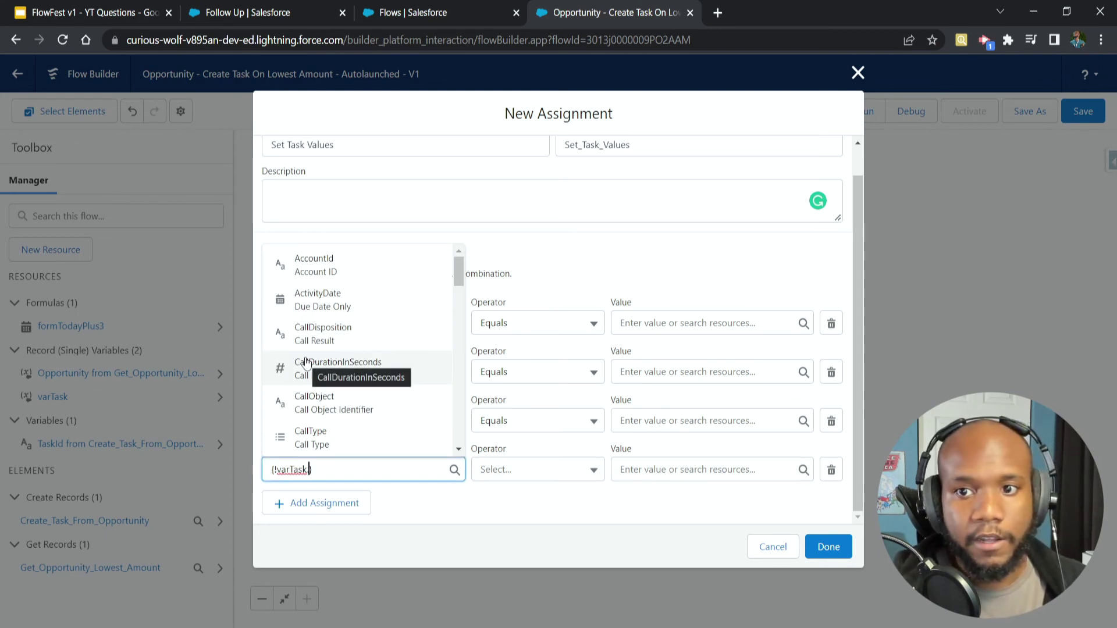
scroll(331, 365, down, 1)
scroll(326, 309, up, 1)
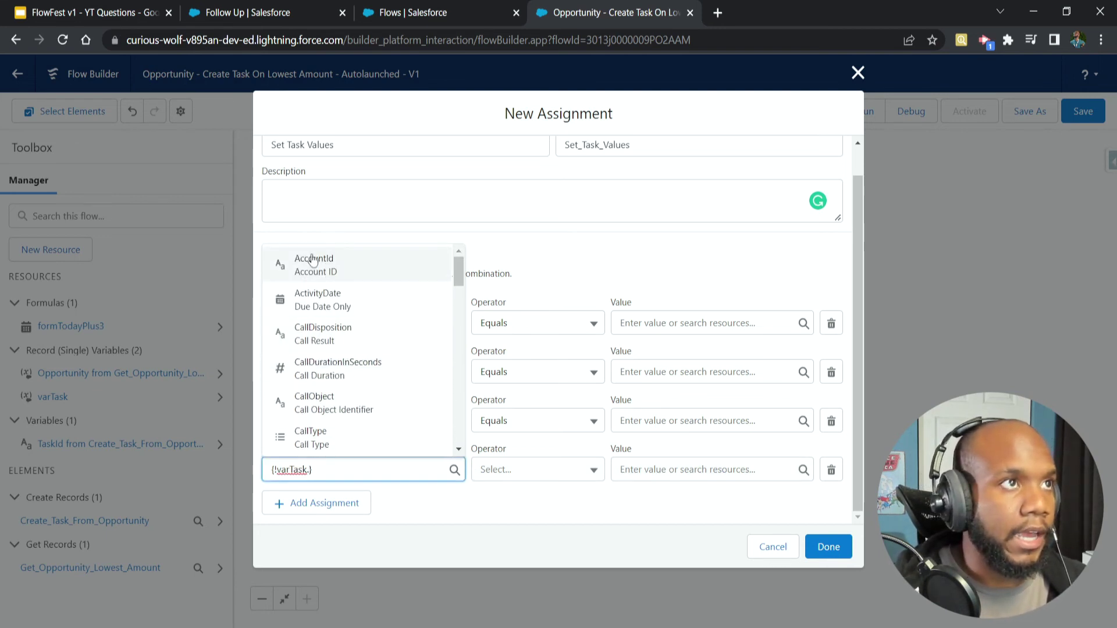
Set varTask Due Date Only to {!formTodayPlus3} and Related To ID to Get_Opportunity_Lowest_Amount.Id
click(327, 299)
click(682, 471)
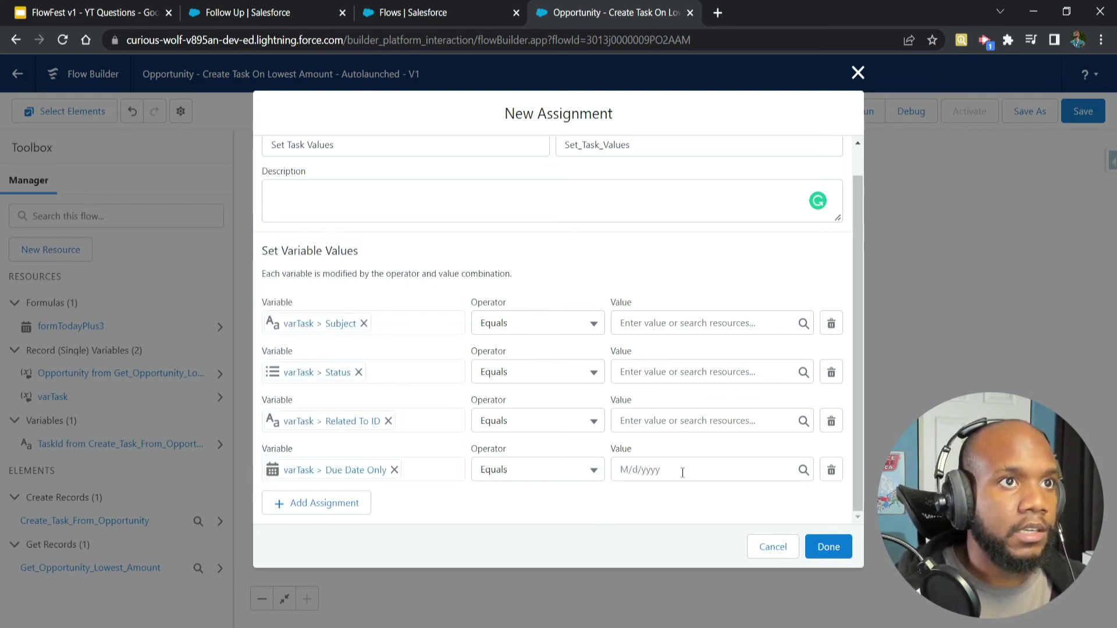
text(for)
key(Return)
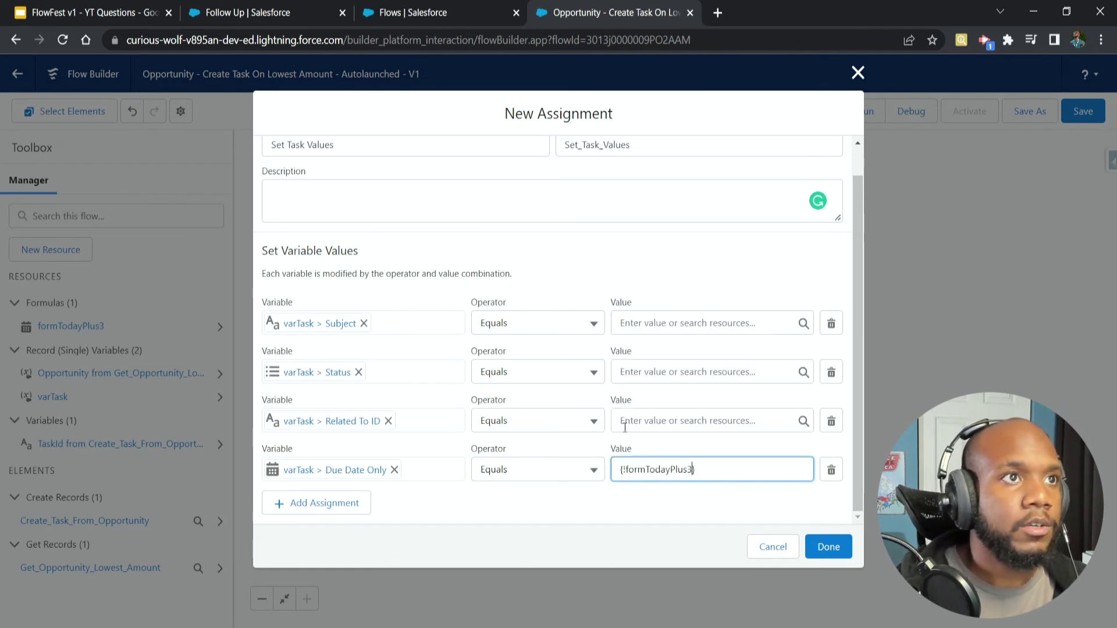
click(631, 420)
text(opp)
key(Return)
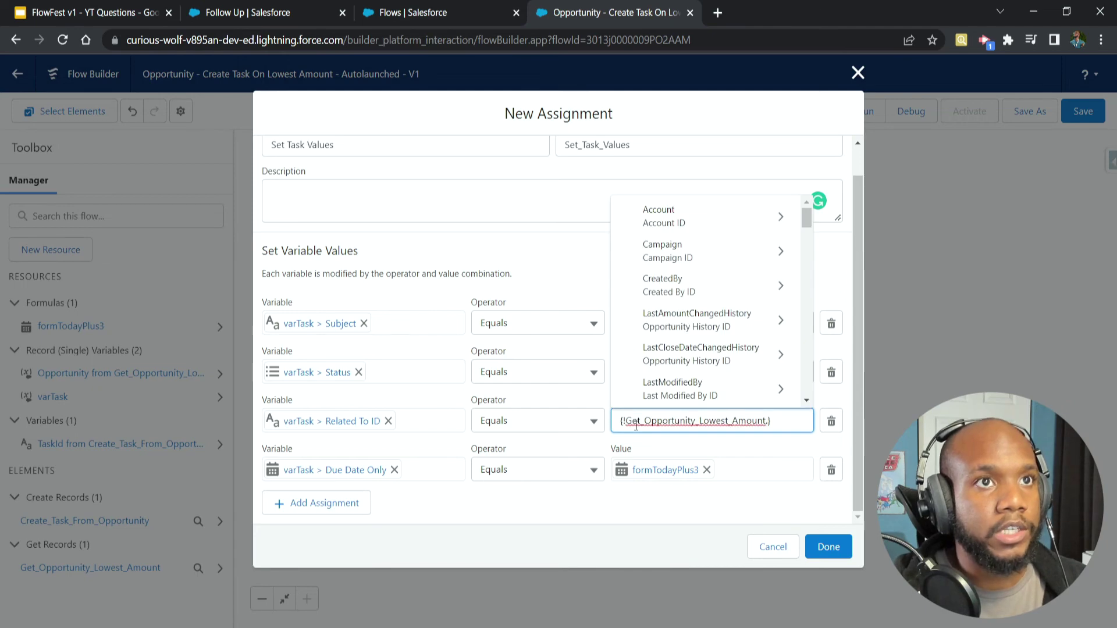
key(BackSpace)
key(Return)
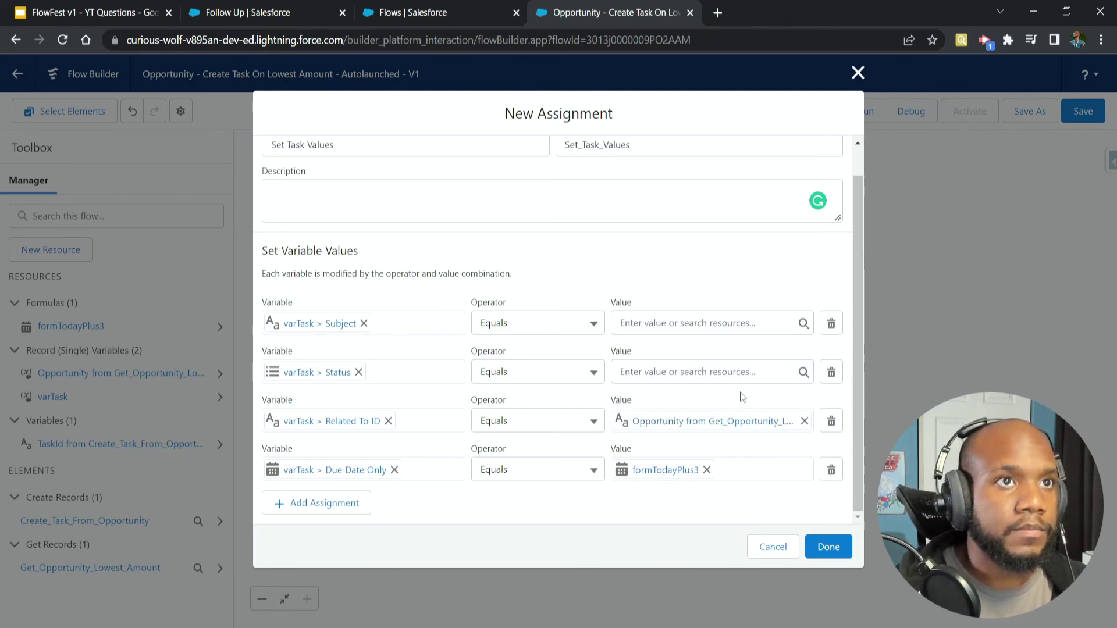
Set Status to Not Started and Subject to Follow Up, then finish the assignment
click(722, 373)
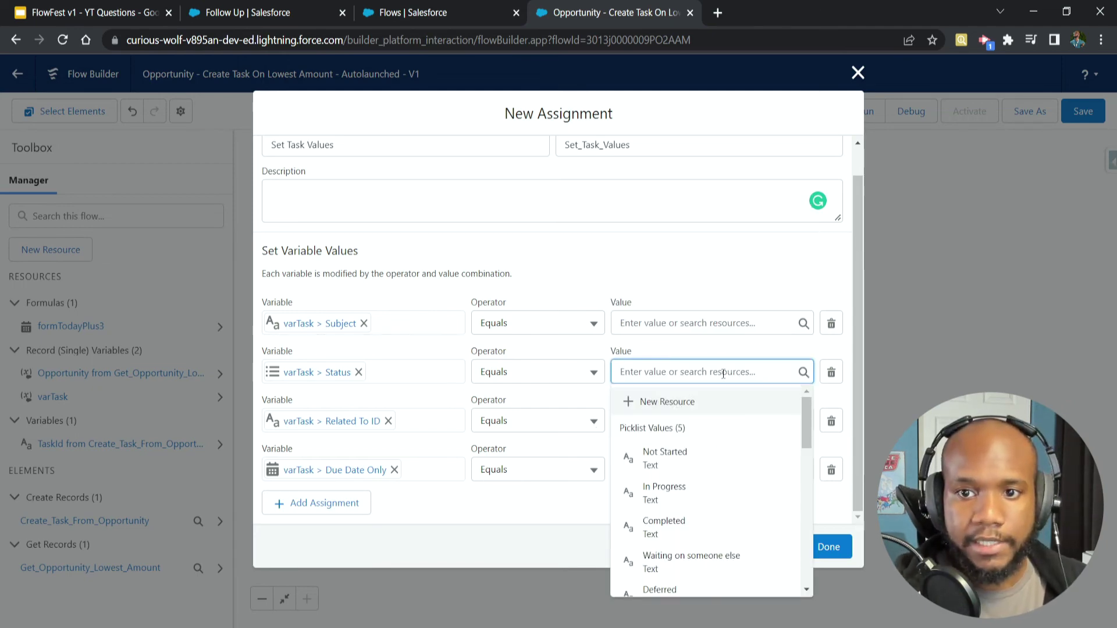
text(Not Start)
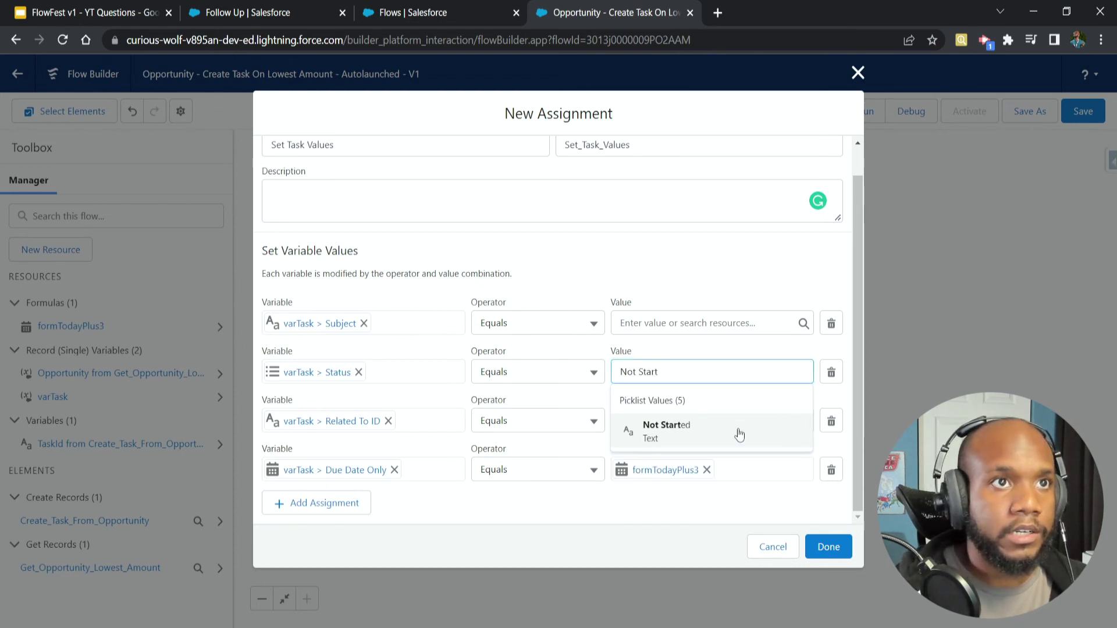
click(737, 433)
click(715, 331)
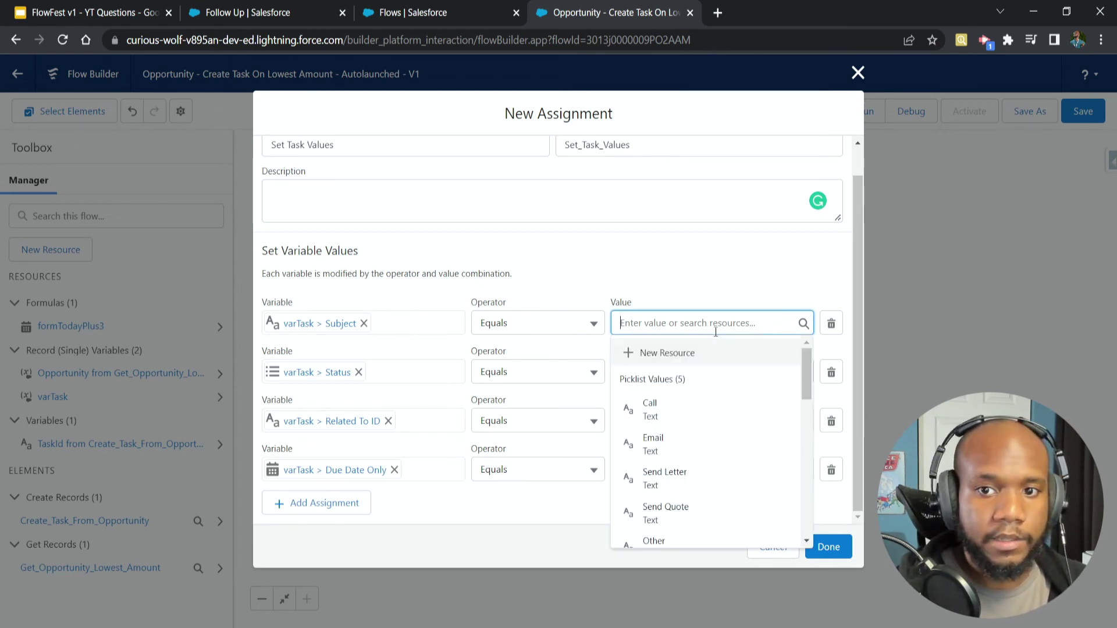
text(Follow Up)
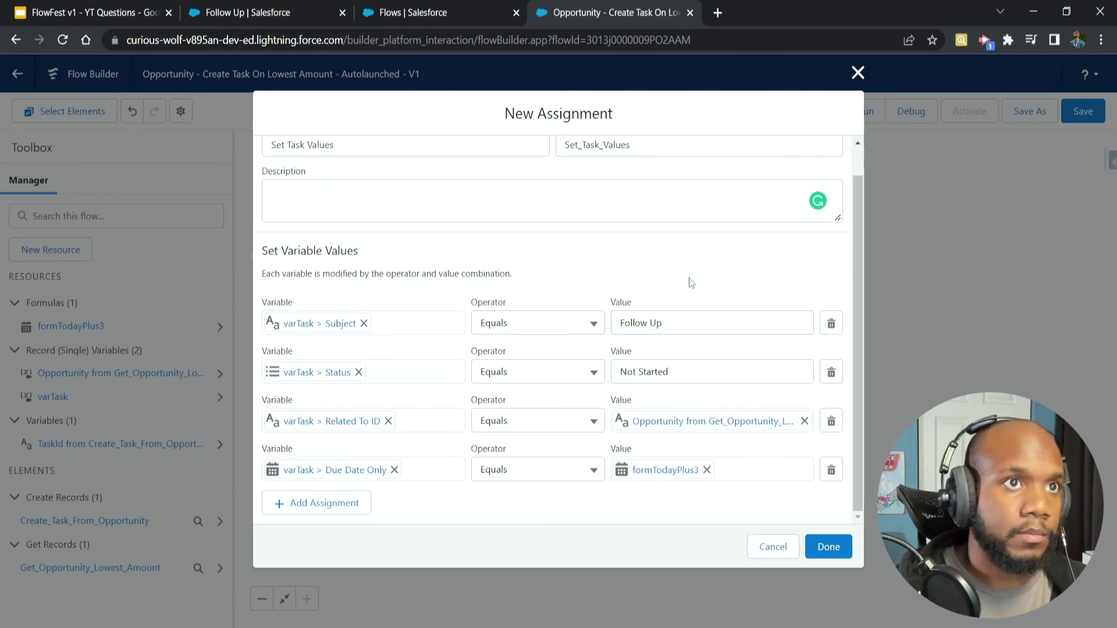
scroll(618, 279, up, 1)
click(837, 550)
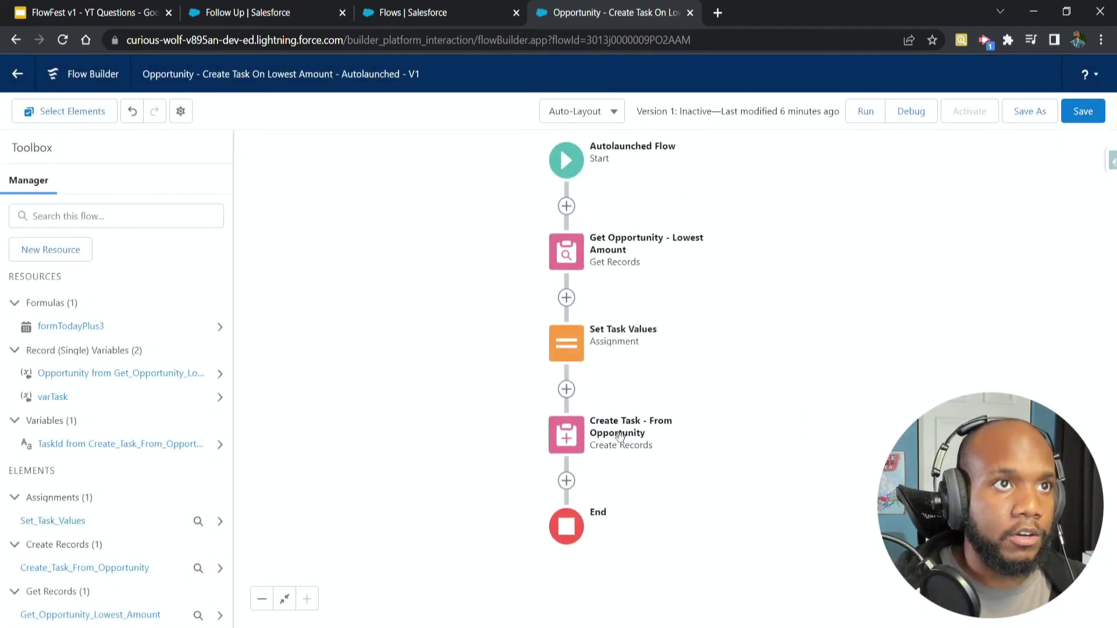
Make Create Task - From Opportunity use all values from the varTask record
double_click(557, 437)
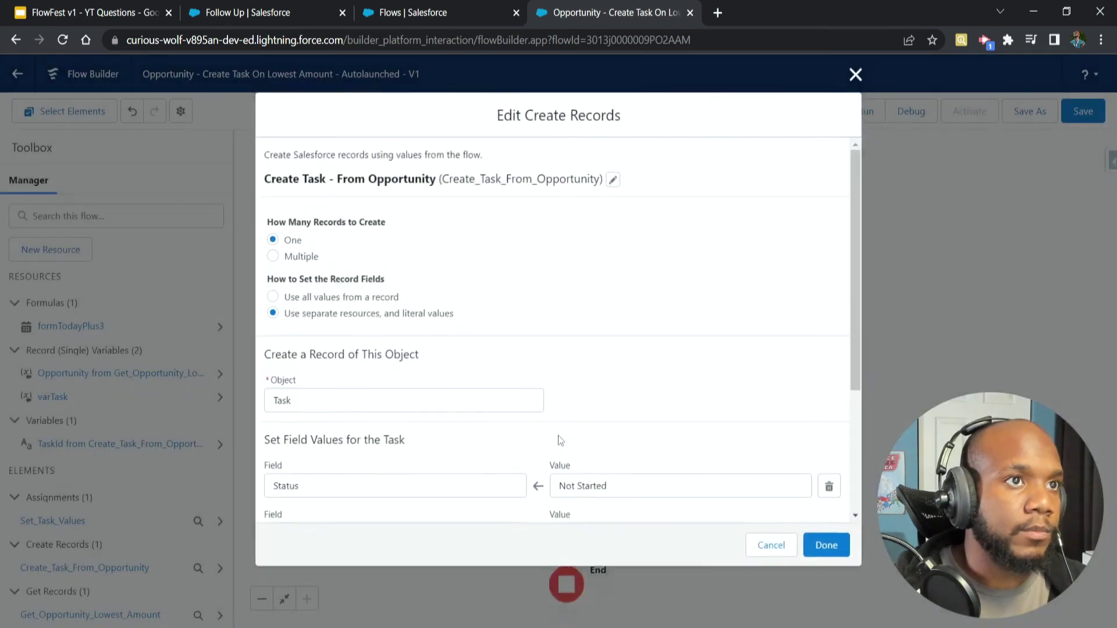
scroll(563, 334, down, 2)
scroll(503, 330, up, 3)
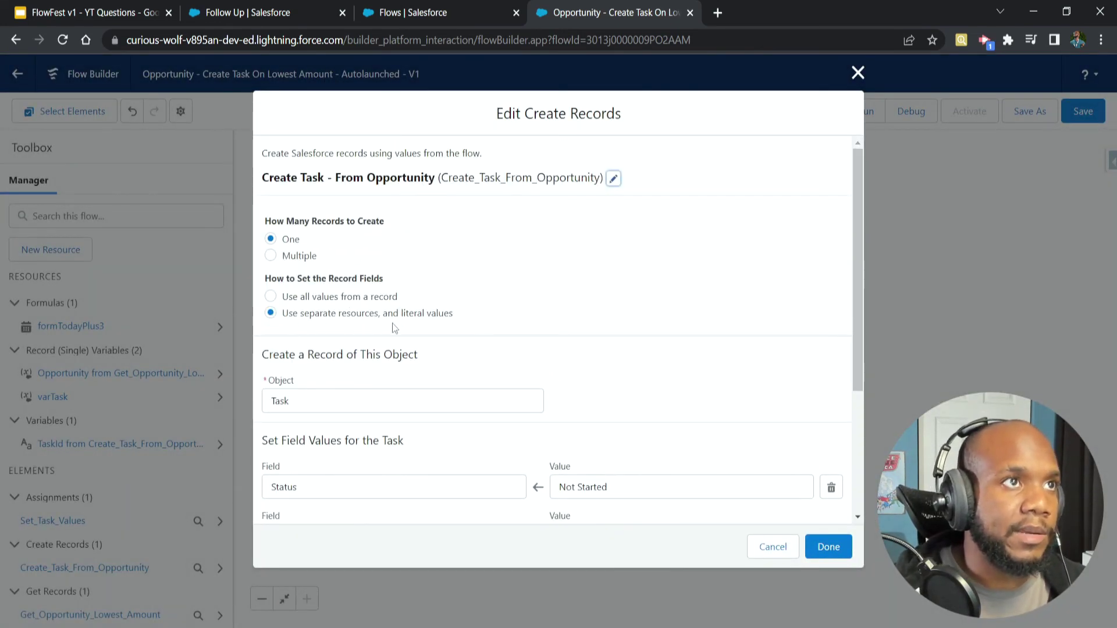
click(313, 299)
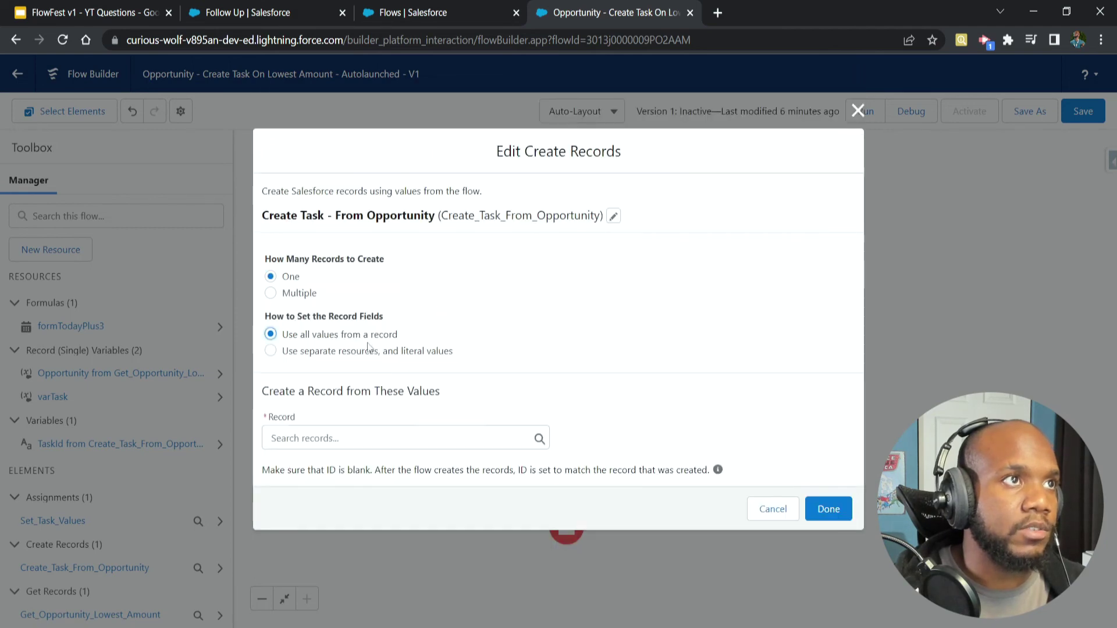
click(329, 442)
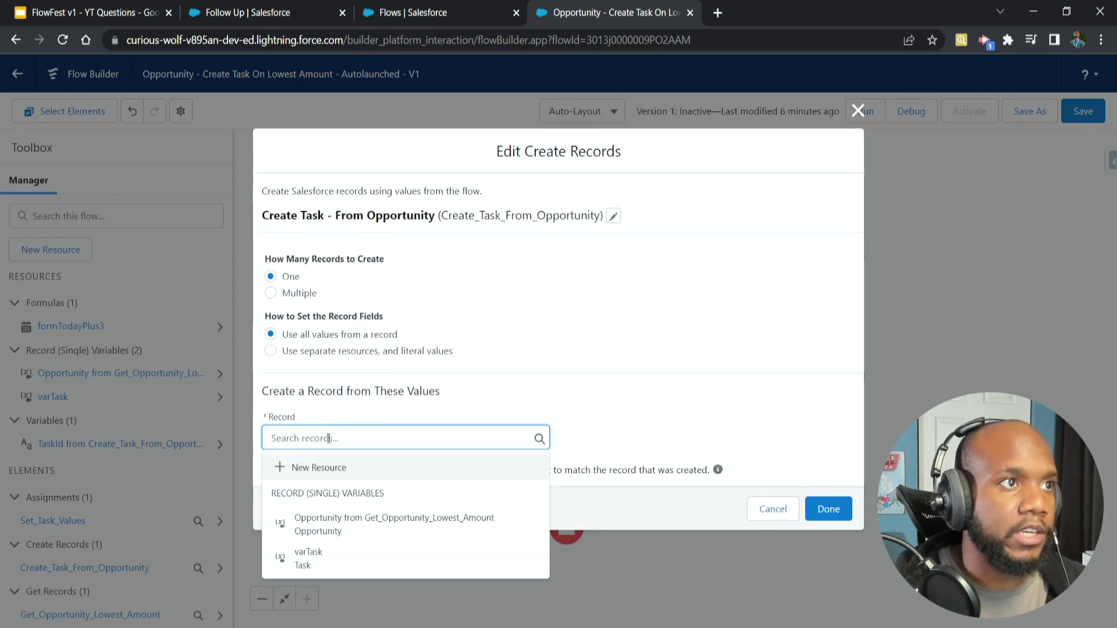
click(310, 560)
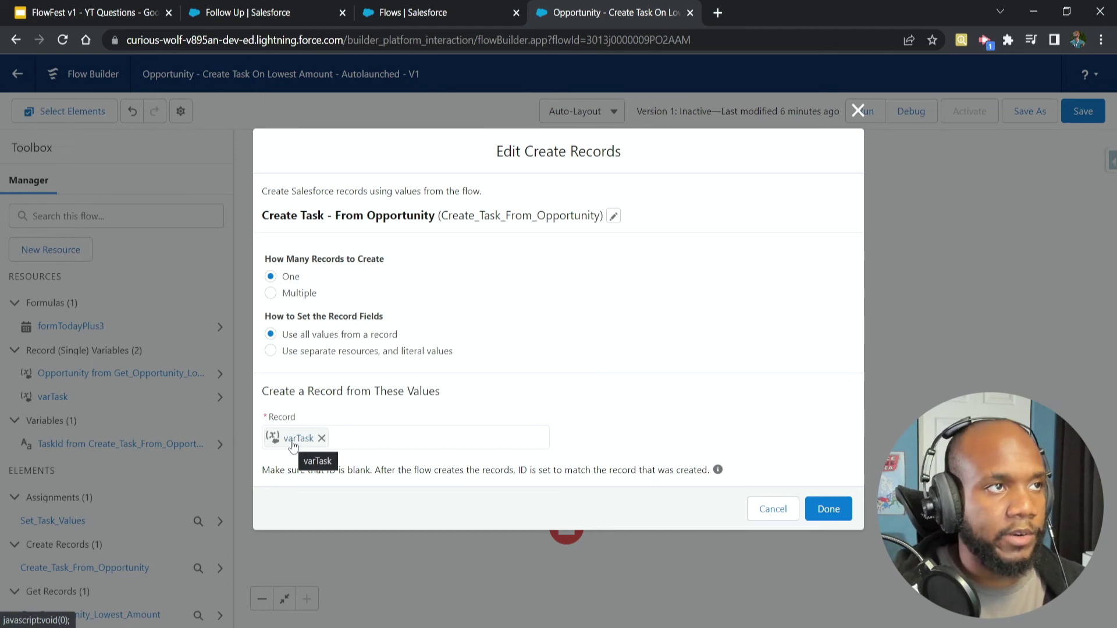
click(837, 519)
Save the flow, open its debug options, and switch to the Follow Up task tab
click(1062, 117)
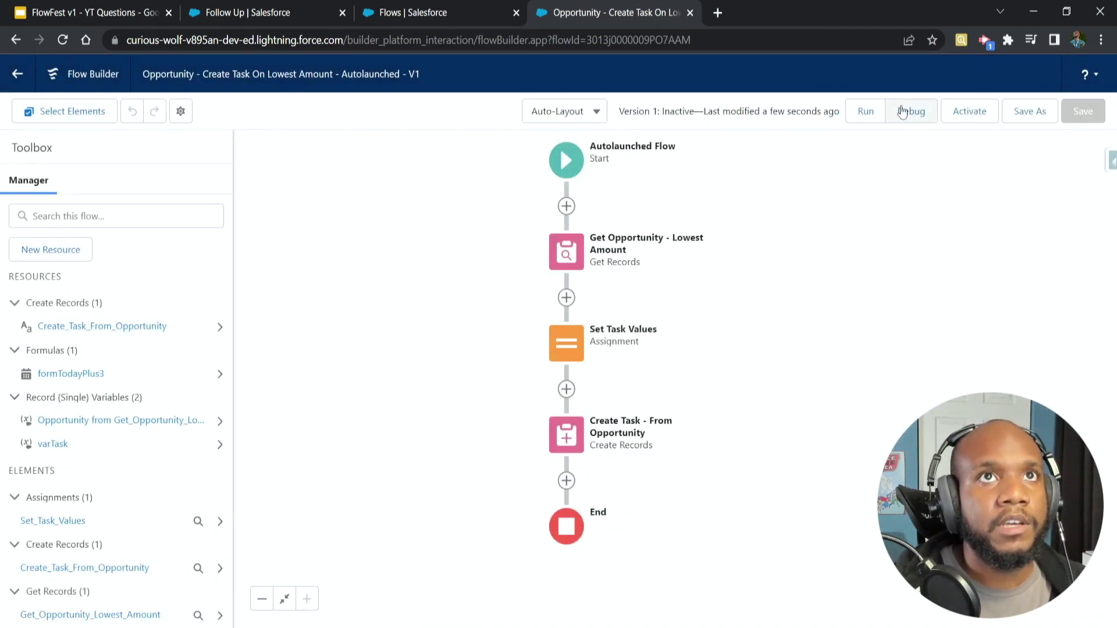
click(902, 112)
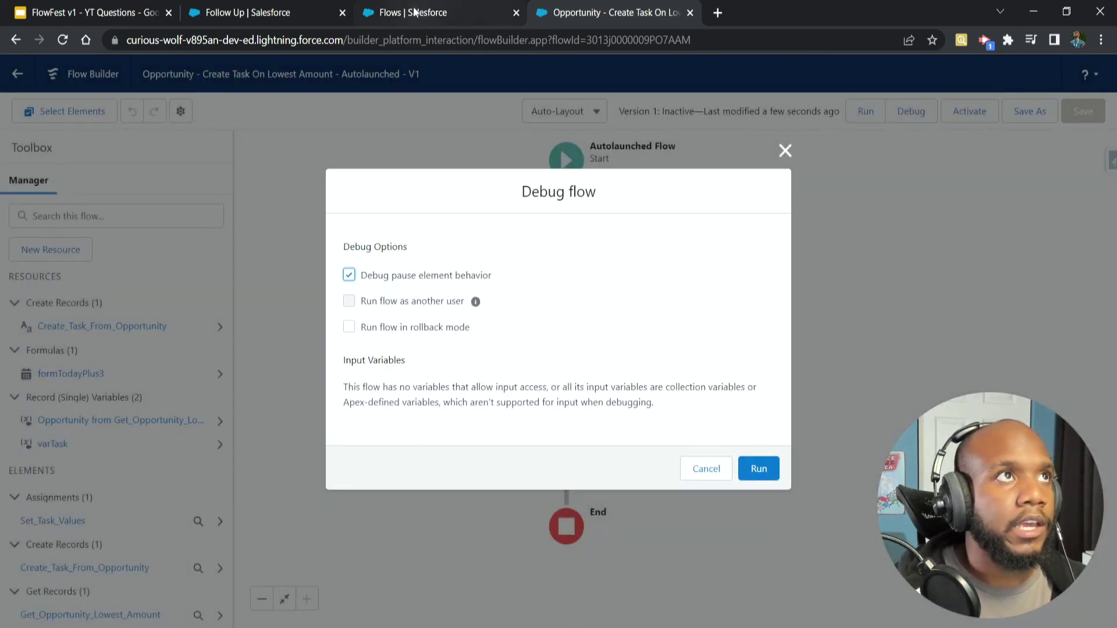
click(414, 11)
click(250, 11)
Tick the Burlington opportunity's existing Follow Up task complete, then return to the Debug flow dialog
key(alt+Left)
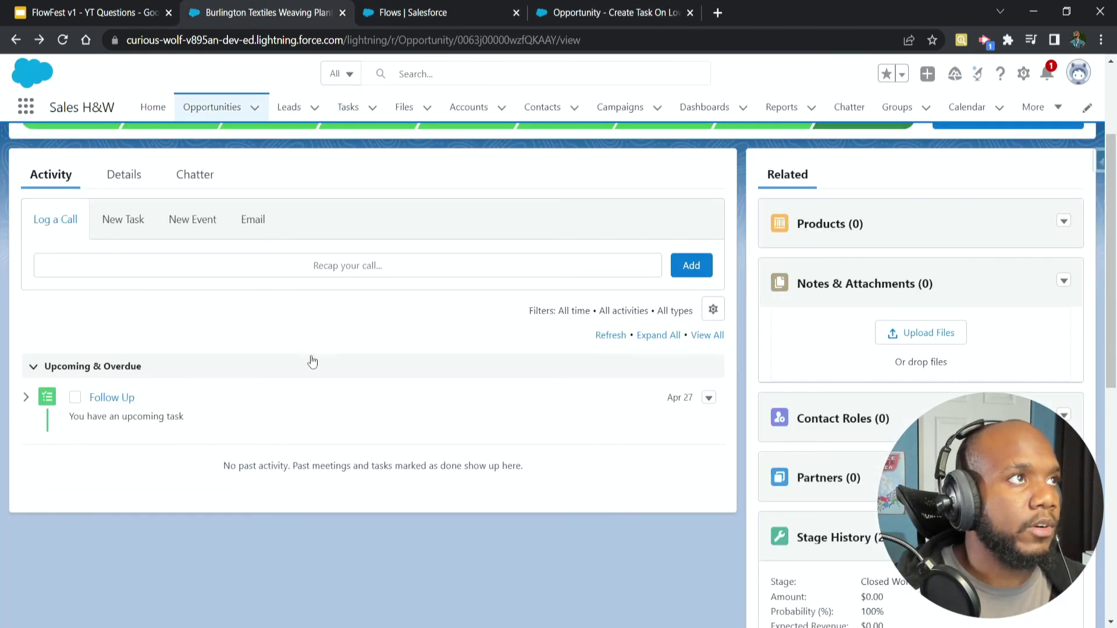
scroll(312, 361, up, 3)
scroll(195, 452, down, 1)
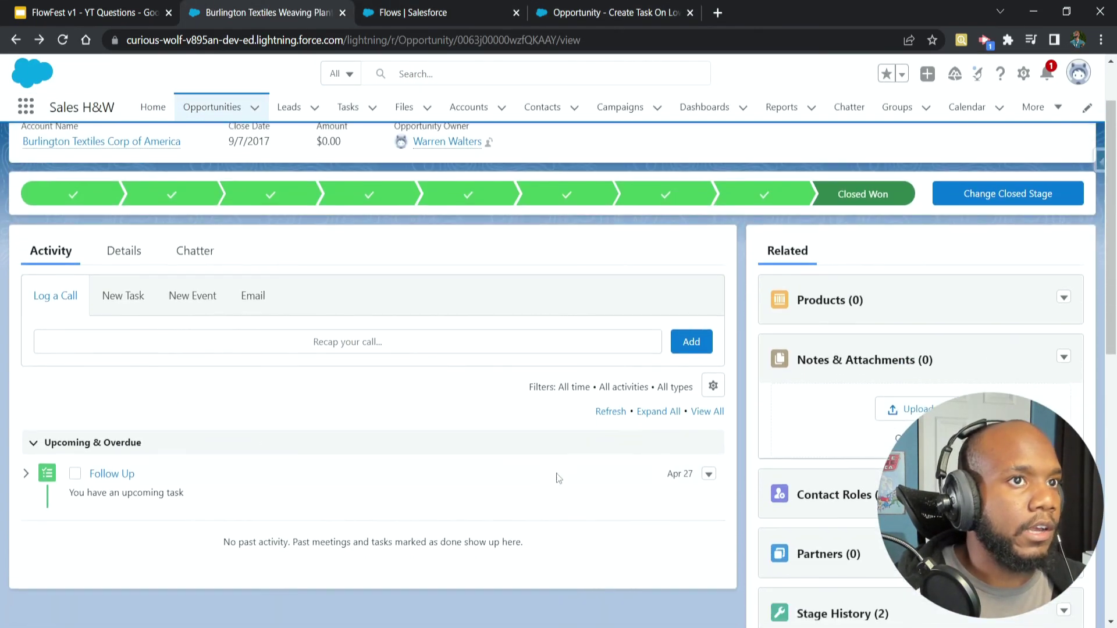
click(75, 474)
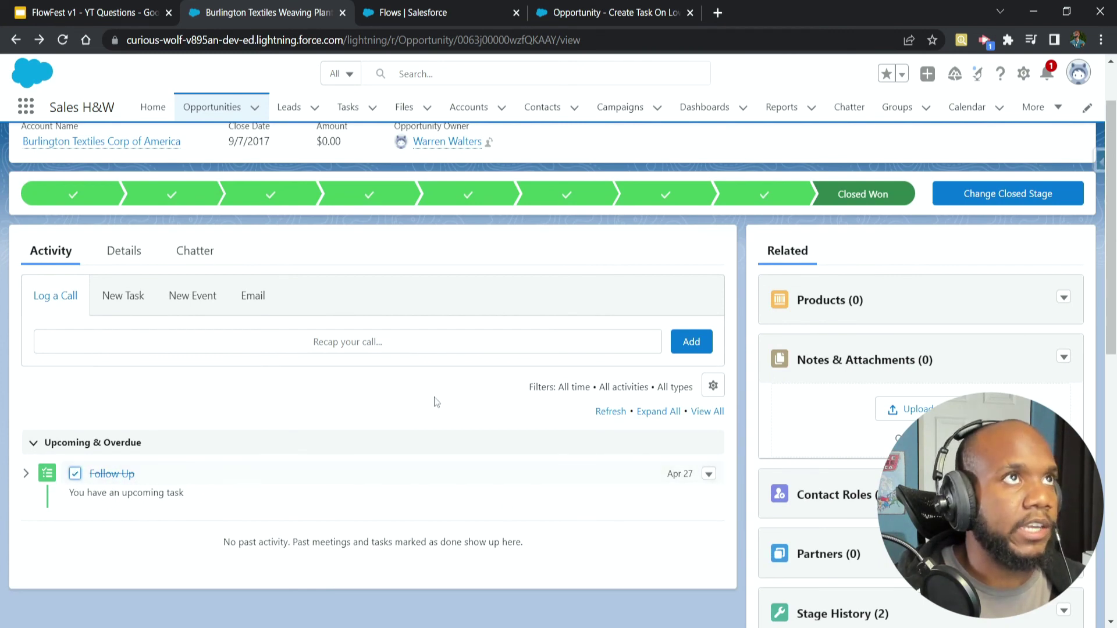
scroll(274, 254, up, 1)
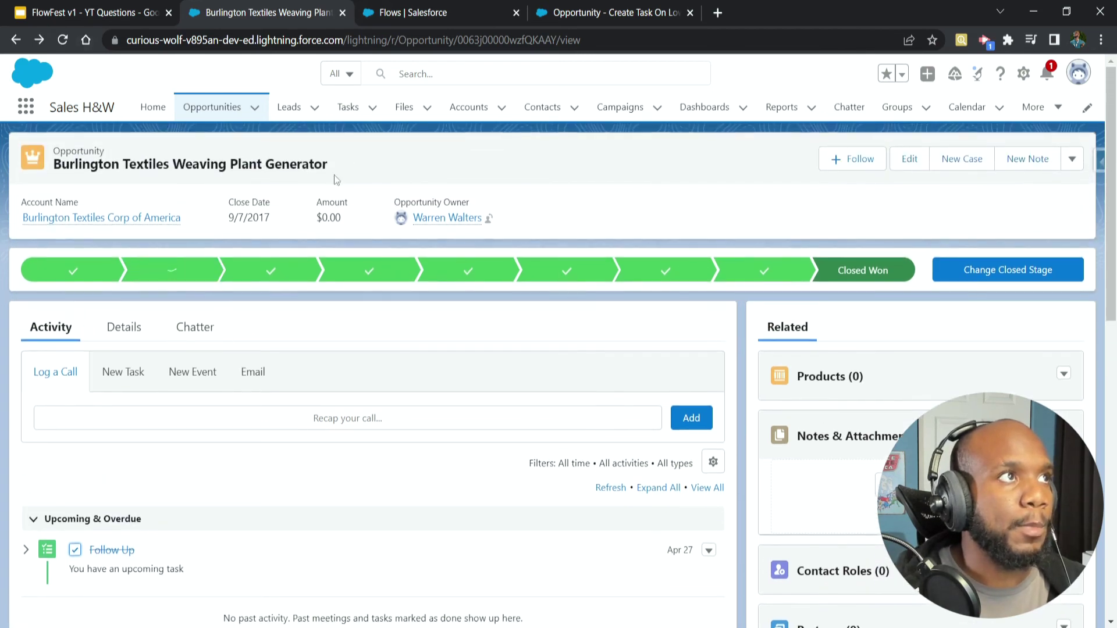
click(425, 12)
click(605, 12)
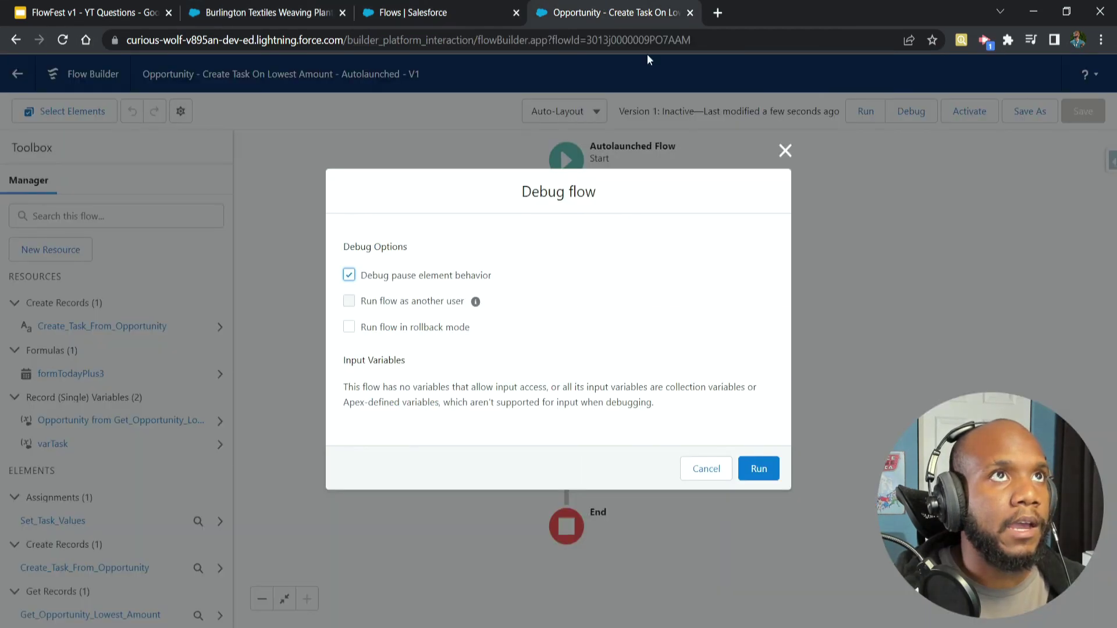
Run the debug and expand Get Records and Assignment to see varTask's Follow Up, Not Started values
click(758, 469)
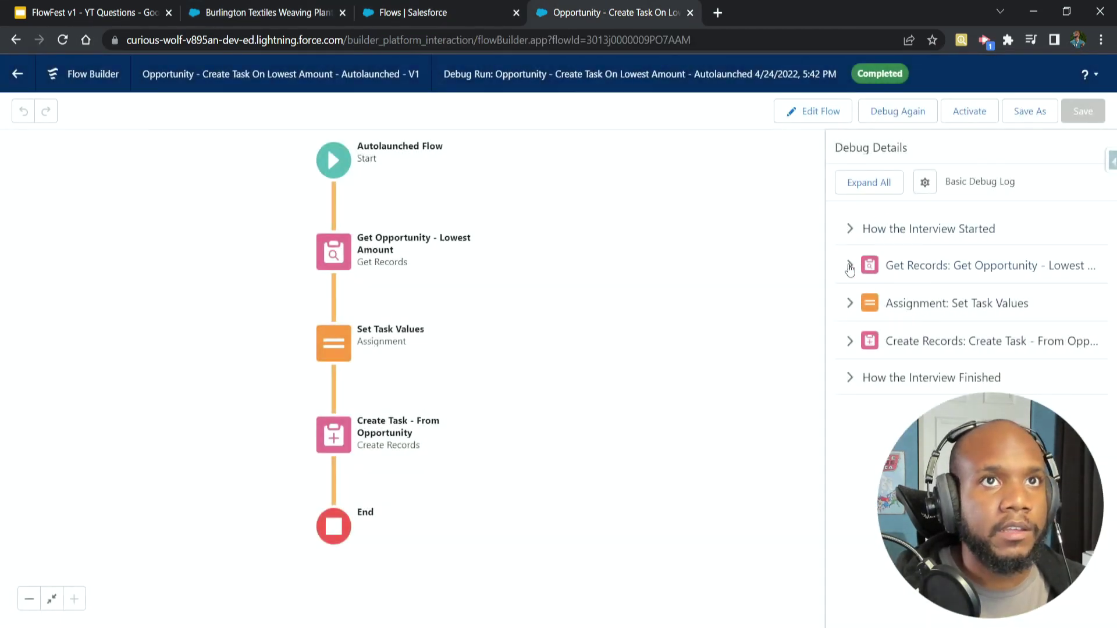
click(850, 267)
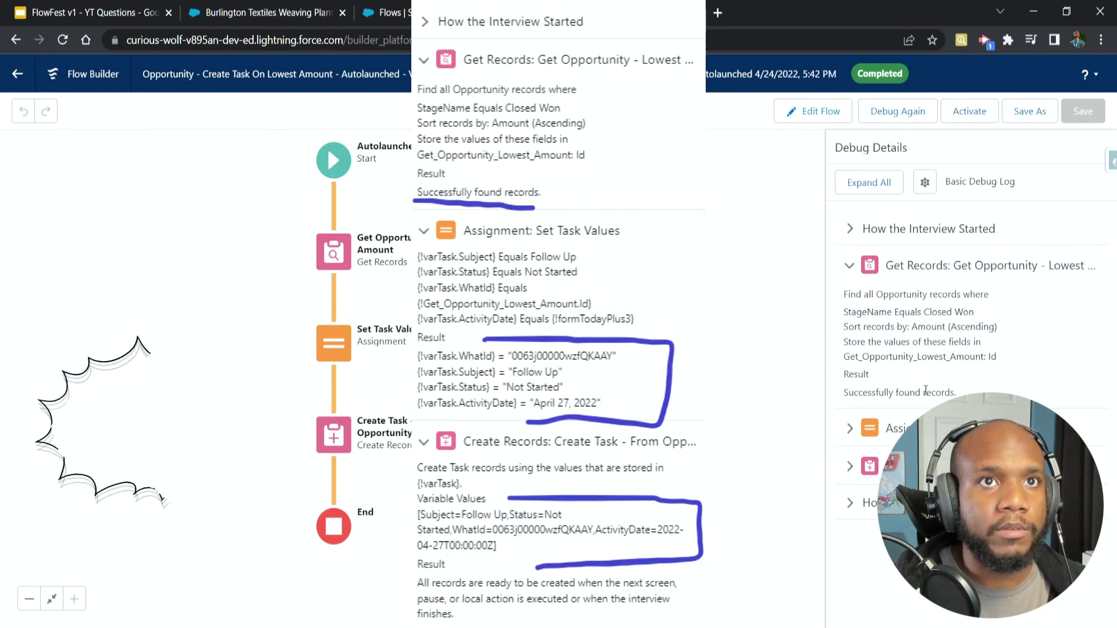
click(849, 431)
scroll(848, 433, down, 1)
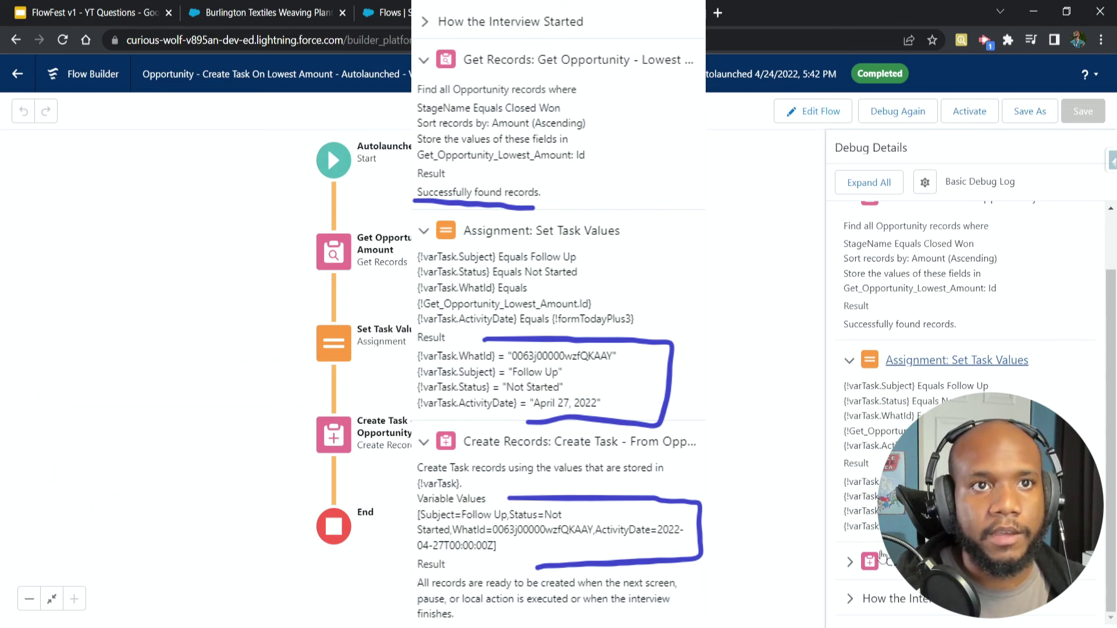
scroll(870, 559, down, 2)
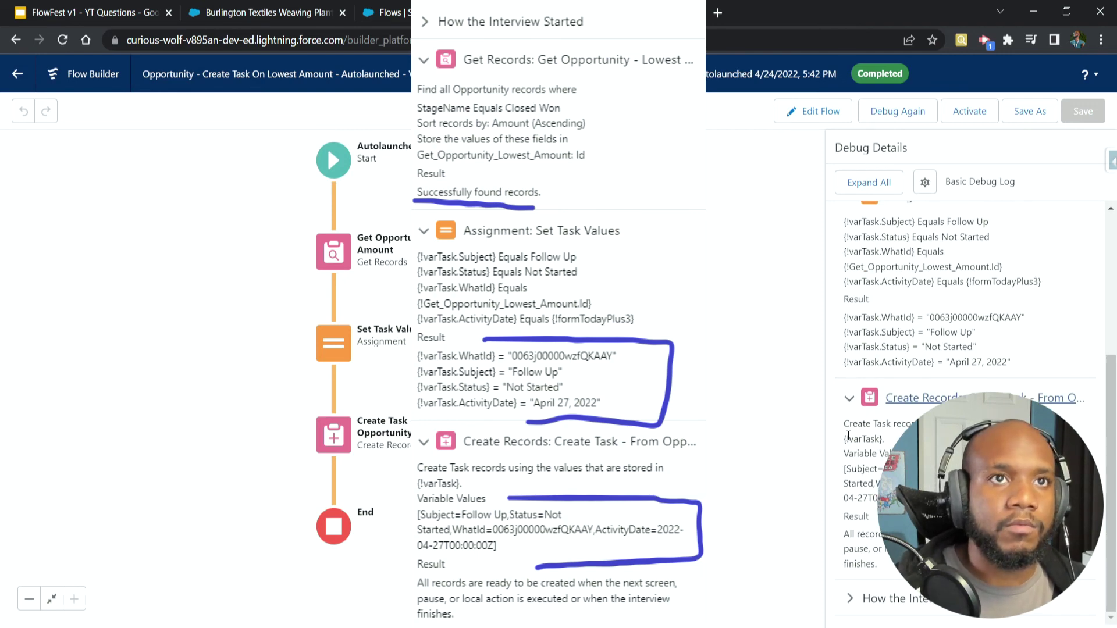
Reload the Burlington Textiles opportunity and open its new Follow Up task, due Apr 27, from the Activity timeline
click(266, 13)
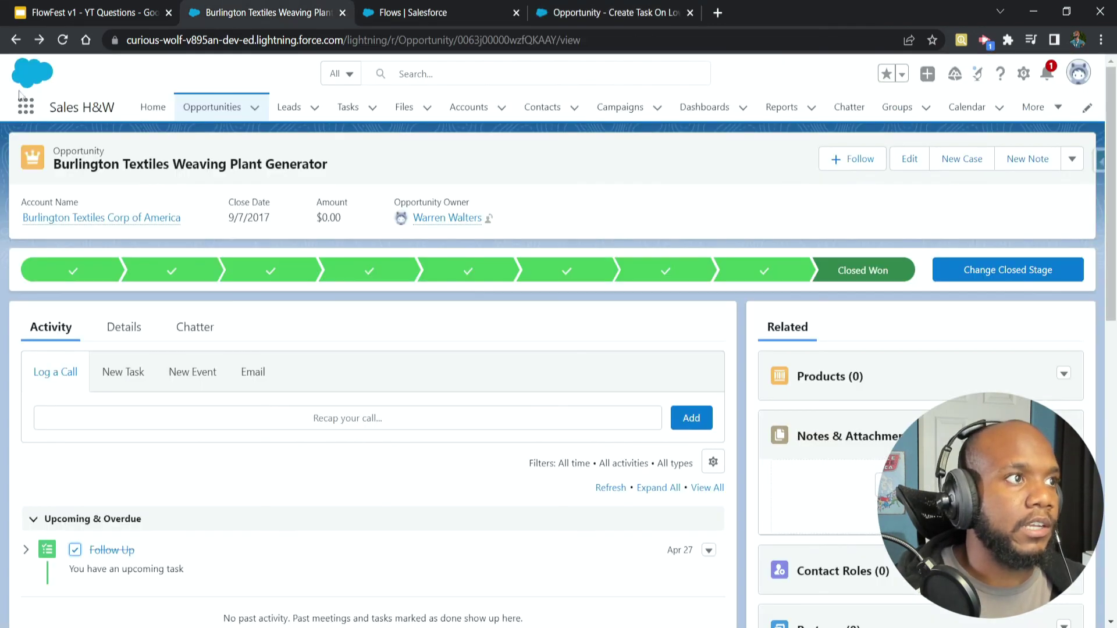
click(62, 40)
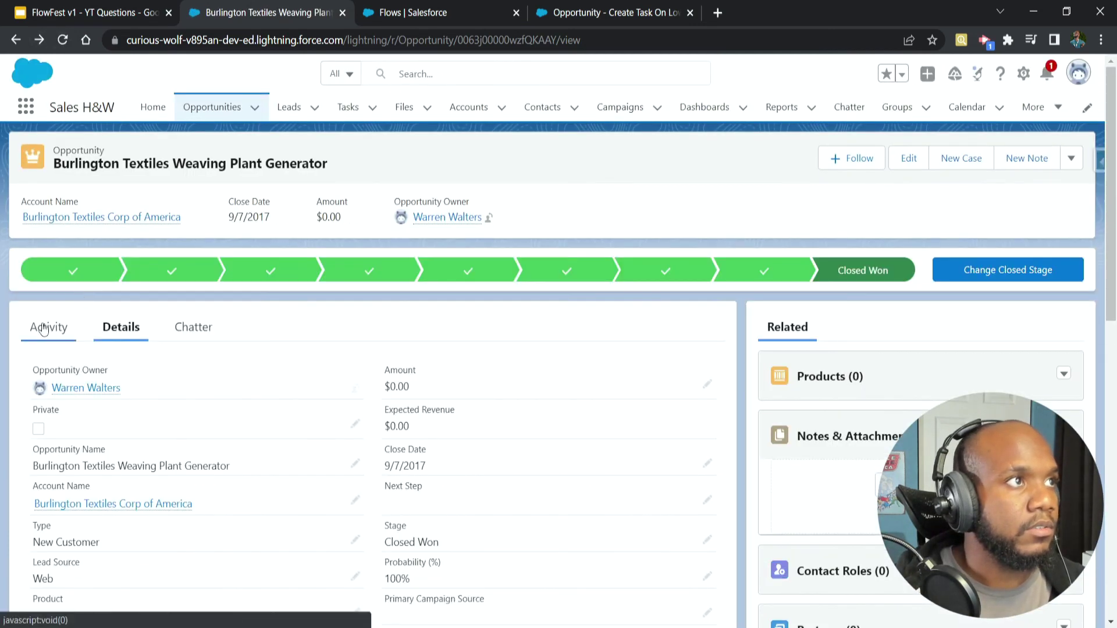
click(44, 328)
scroll(131, 331, down, 3)
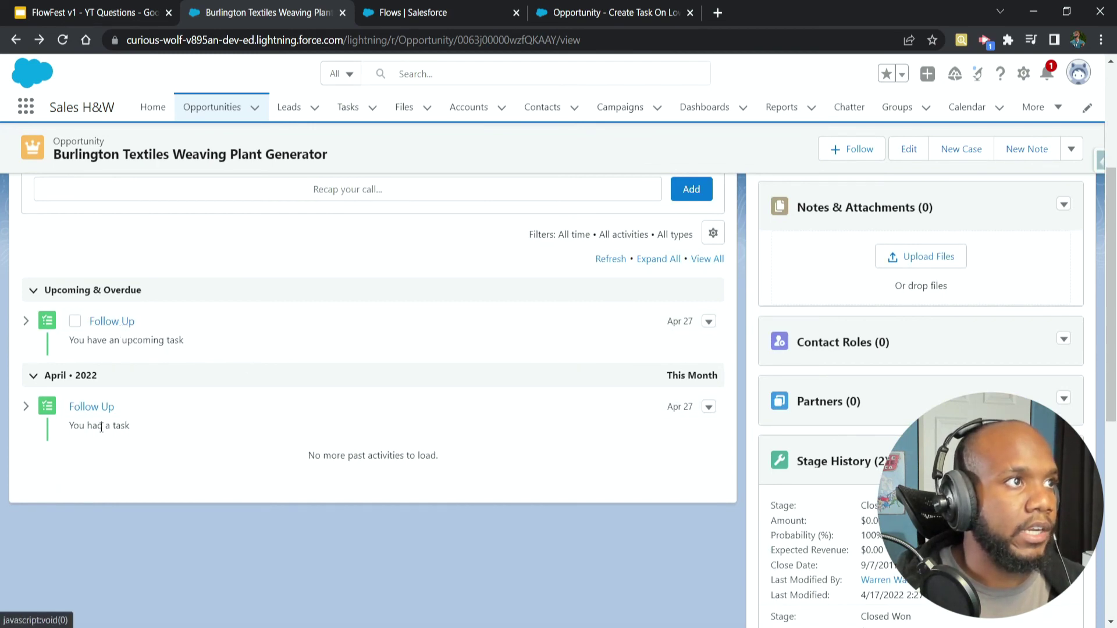
drag(80, 428, 127, 427)
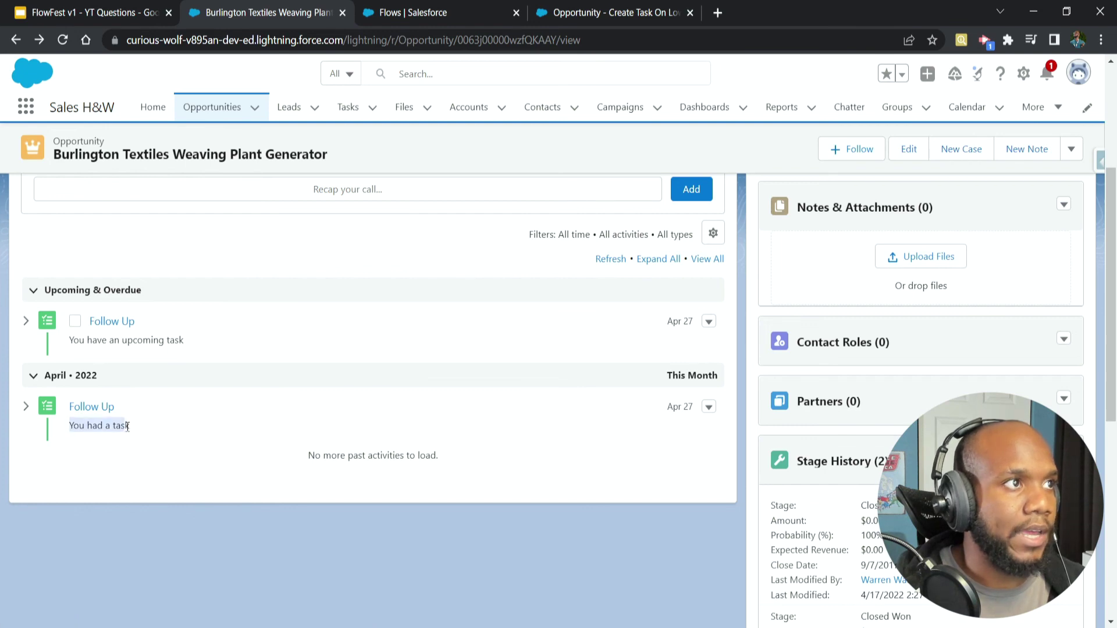
click(191, 349)
click(103, 322)
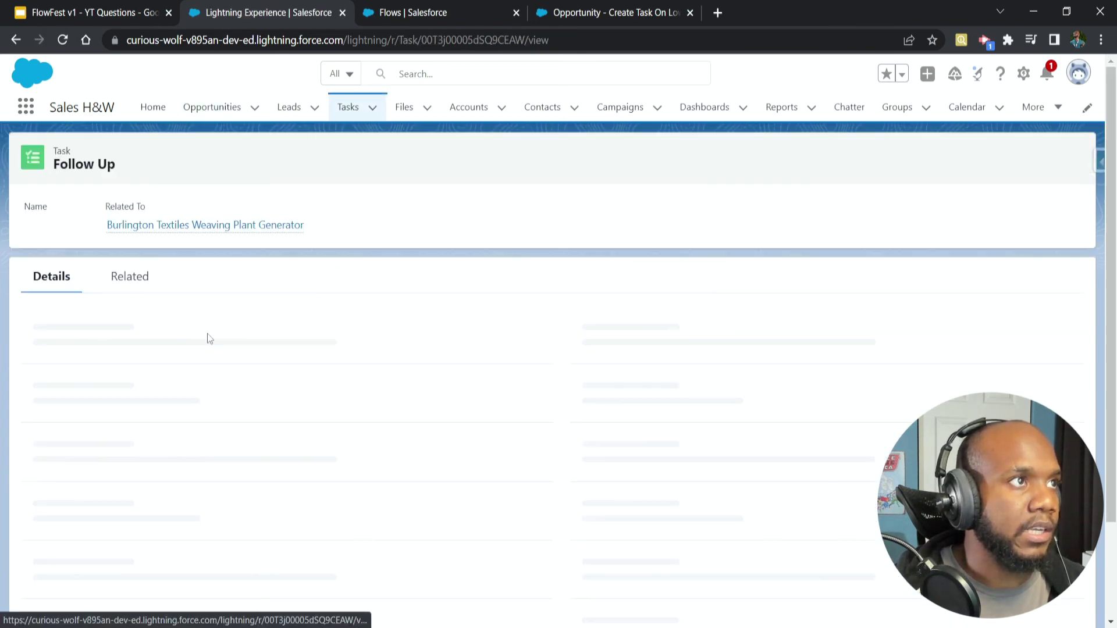